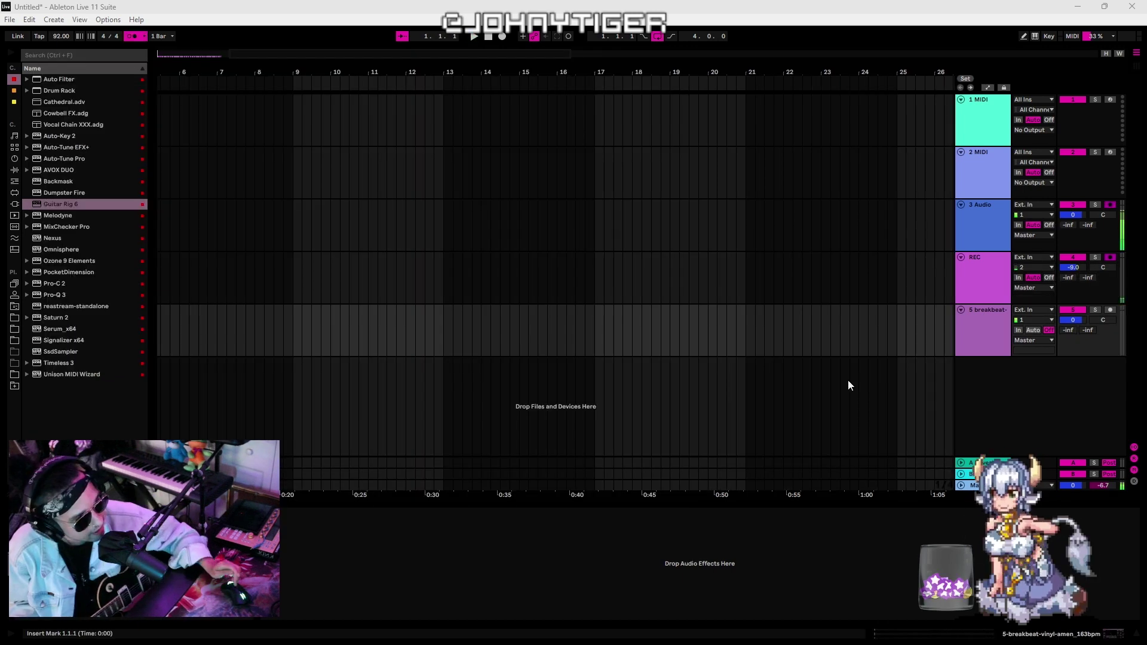
# Record a take on the armed tracks and delete the clip on the 3 Audio track between 1.1.1 and 6.1.1
pyautogui.click(501, 37)
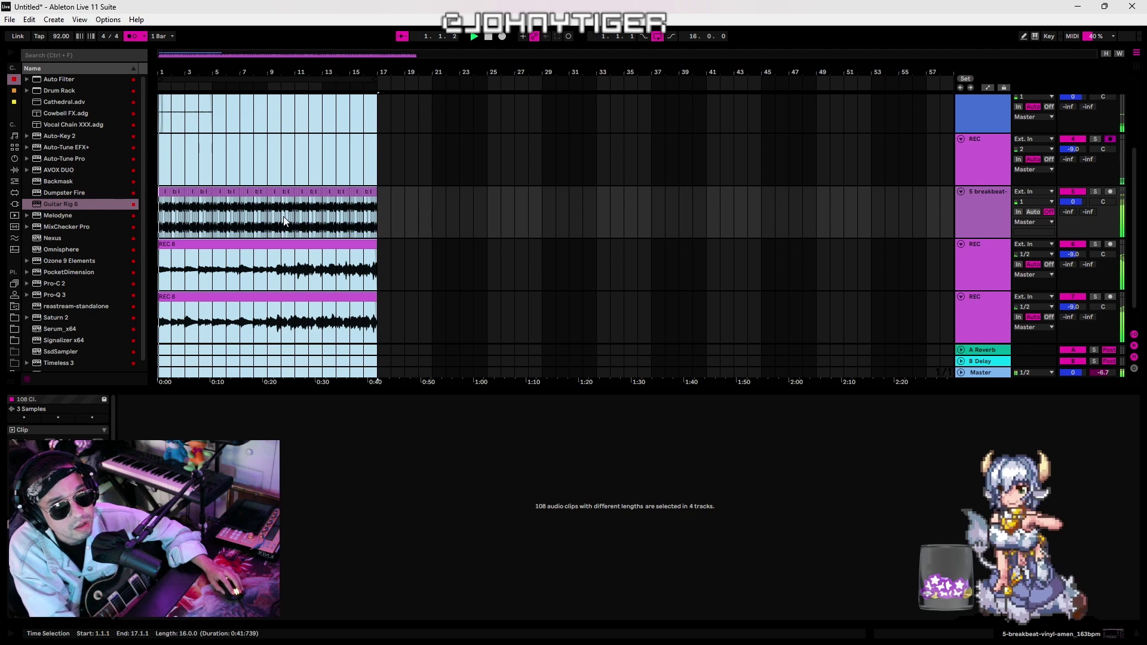
pyautogui.scroll(2, 217, 152)
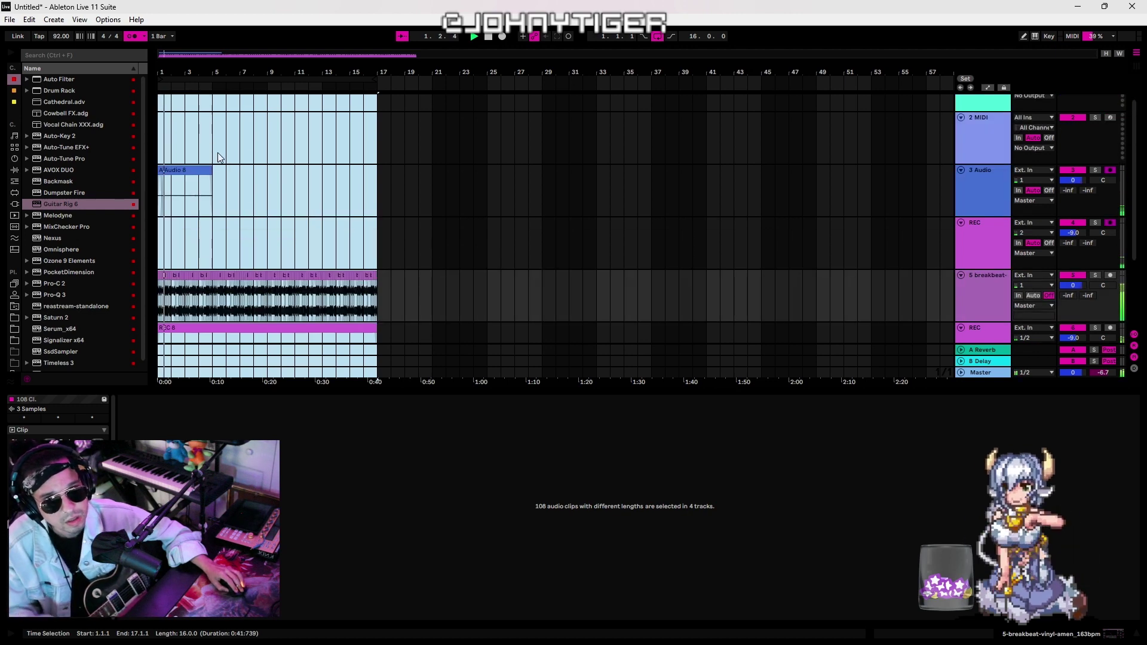
pyautogui.moveTo(228, 177); pyautogui.dragTo(124, 168)
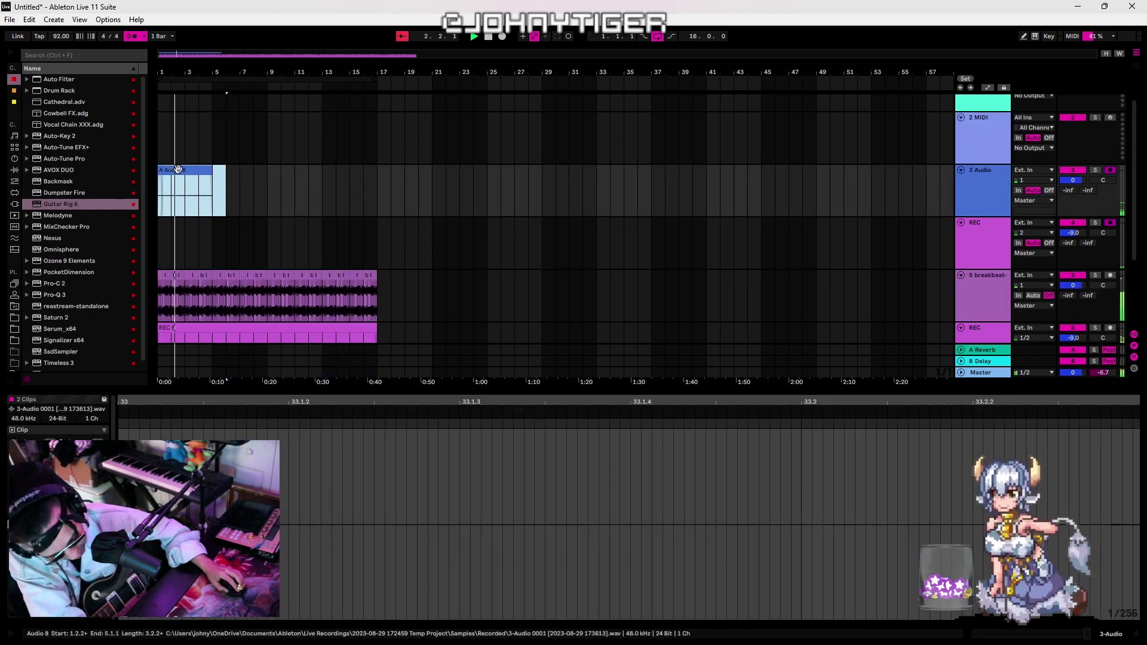
pyautogui.press('Delete')
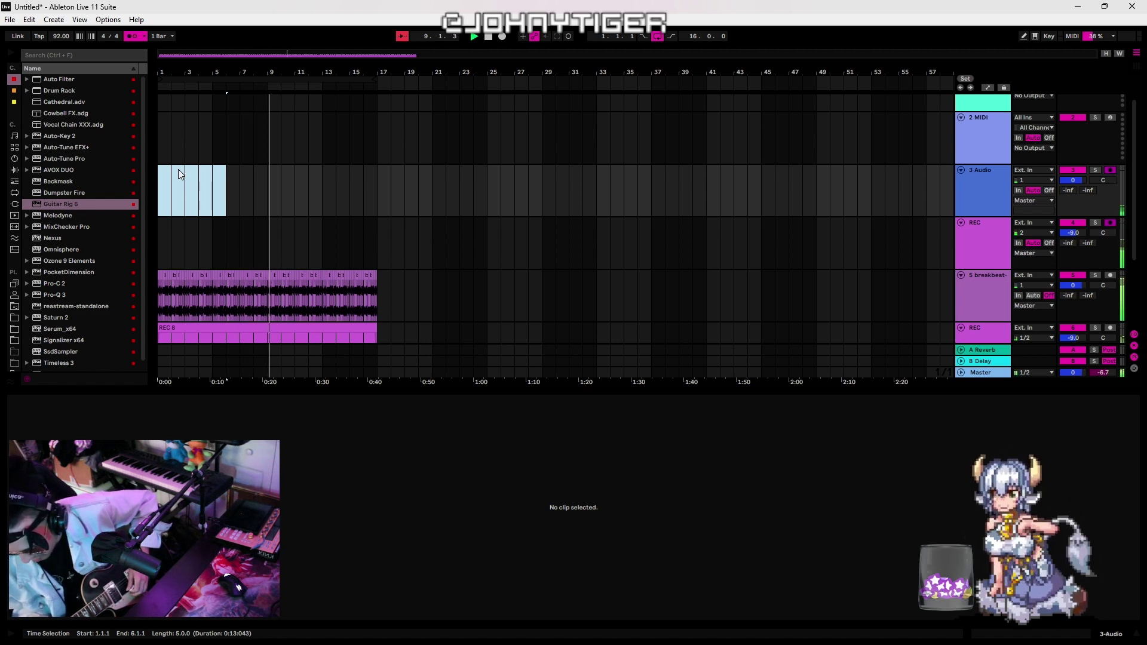
# Group the two hard-panned REC guitar tracks and set the group's volume to -9.9 dB
pyautogui.rightClick(981, 233)
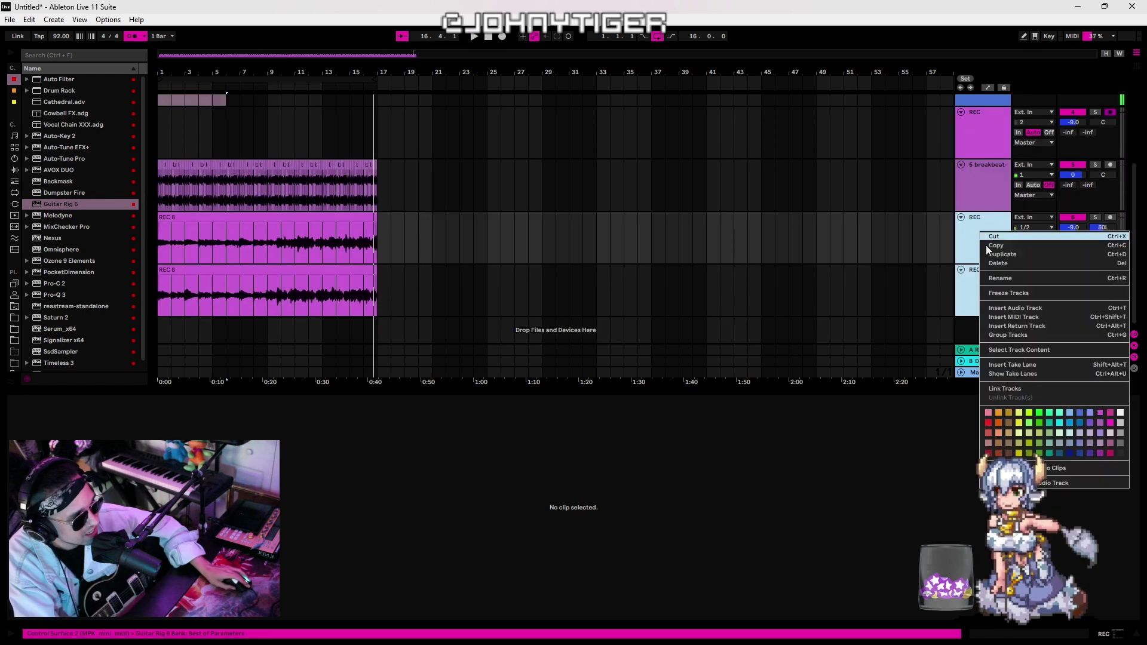
pyautogui.click(1013, 334)
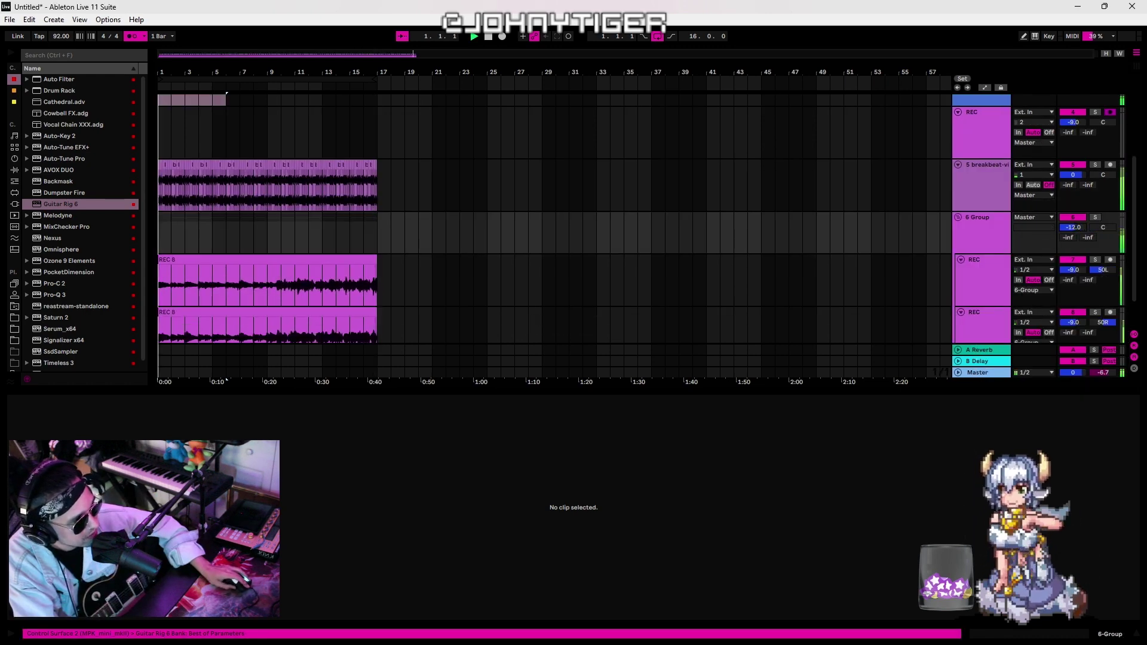
pyautogui.moveTo(1072, 226); pyautogui.dragTo(1072, 214)
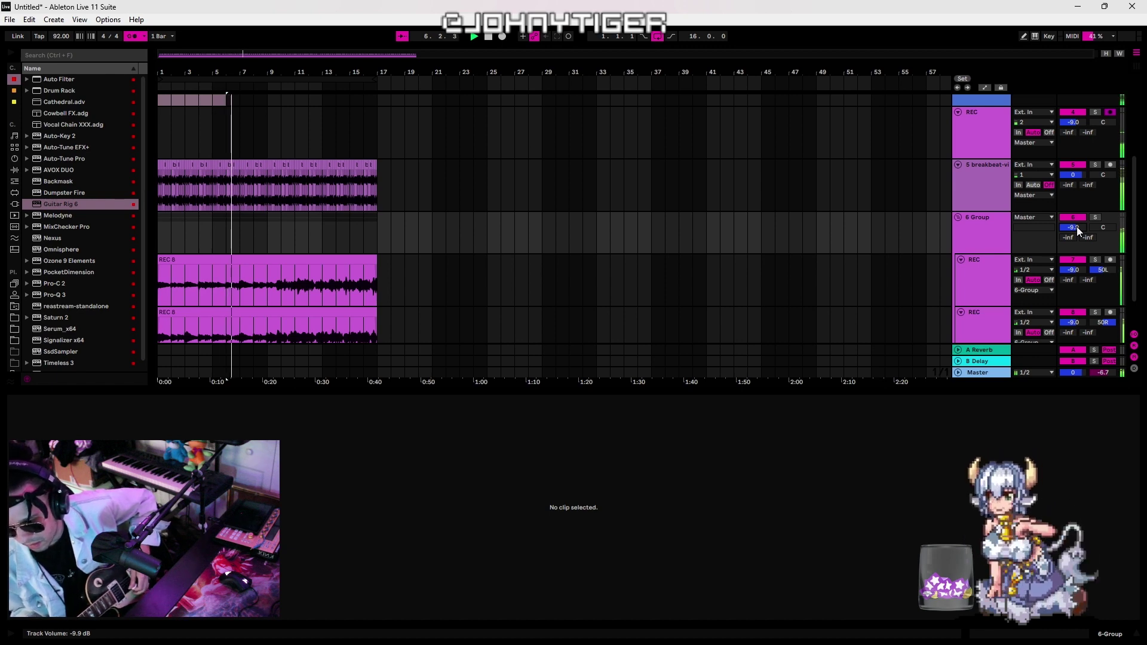
# Record a new take from bar 1 on the armed 3 Audio and REC tracks and stop around bar 10
pyautogui.click(501, 36)
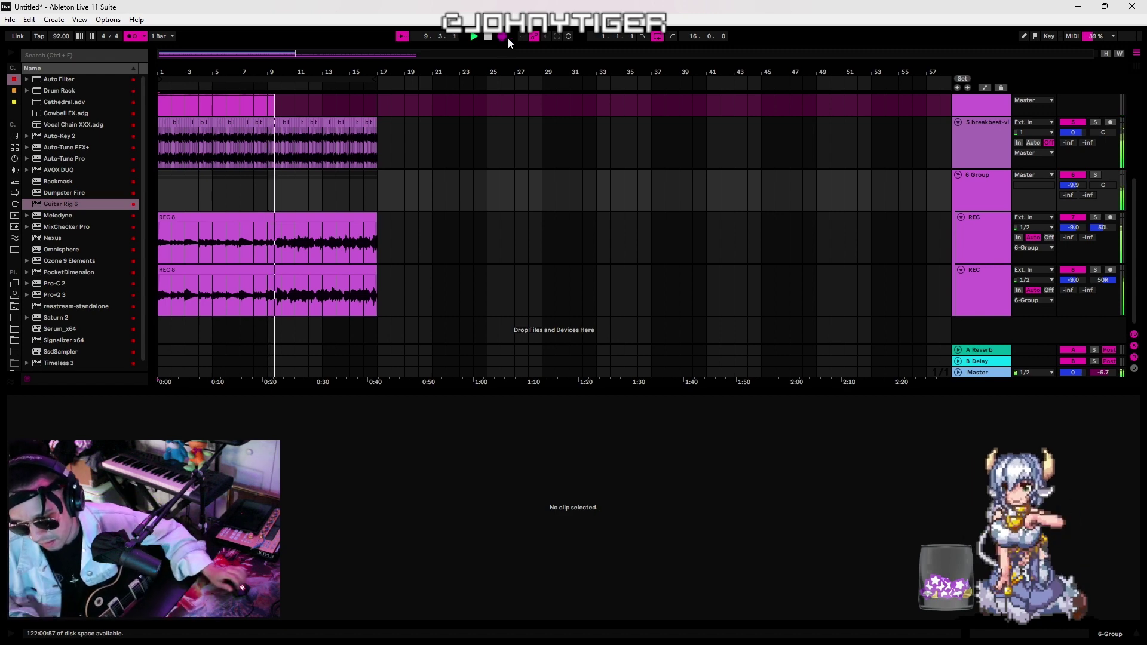
pyautogui.scroll(5, 273, 206)
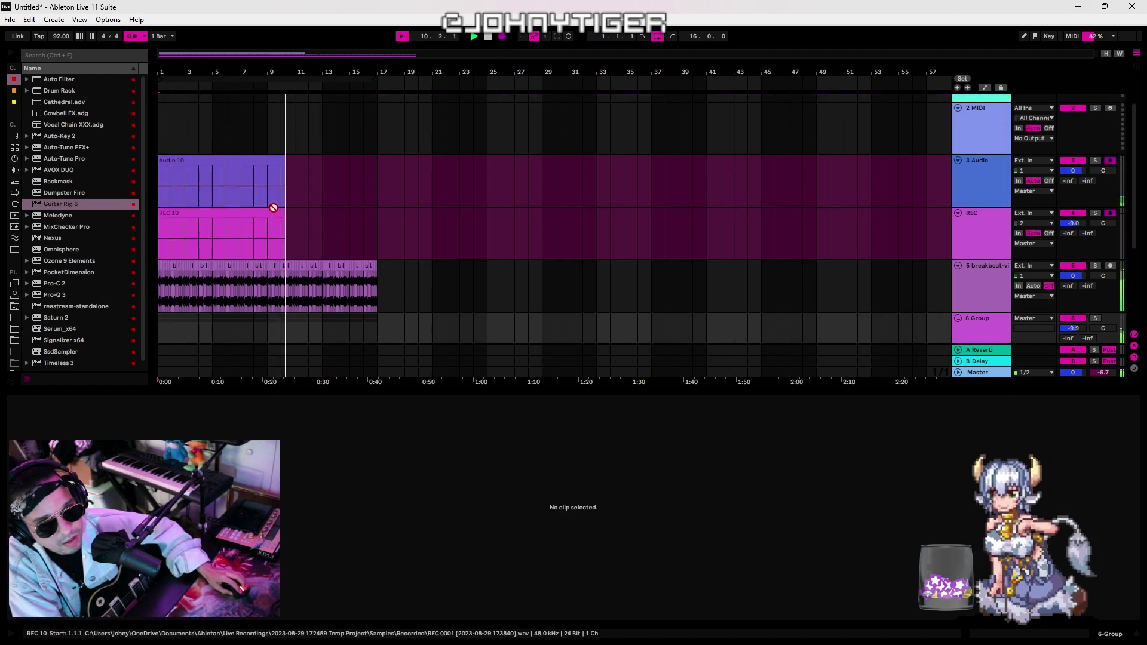
pyautogui.press('space')
pyautogui.click(281, 246)
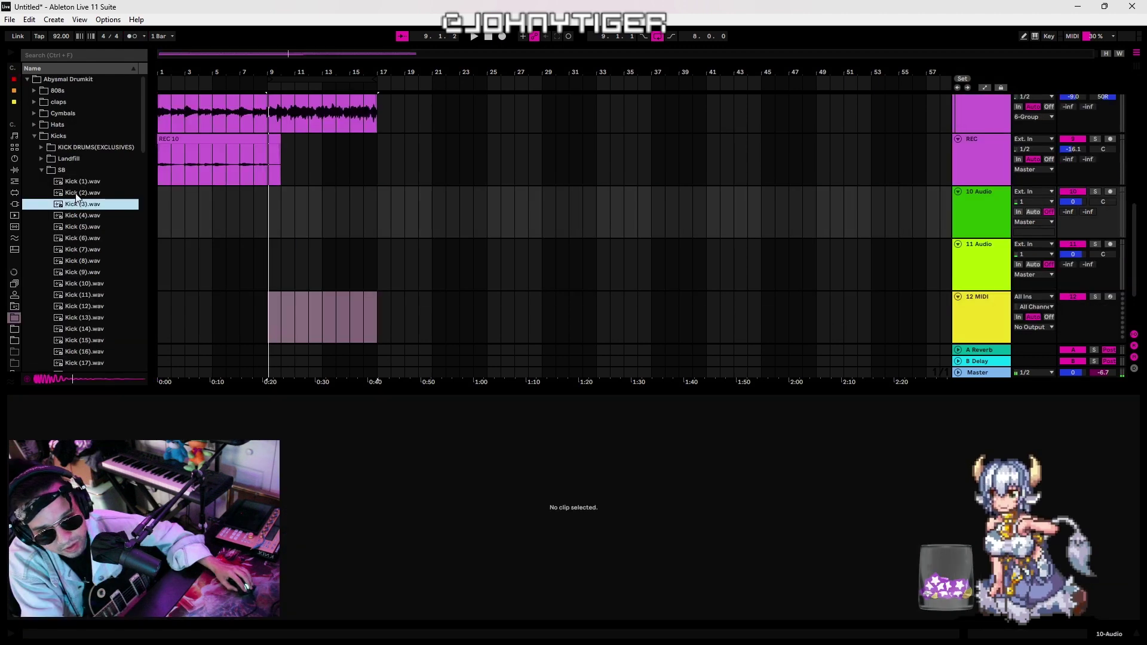
# Audition the kick samples of the Abysmal Drumkit from Kick (2) to Kick (9) and settle on Kick (7).wav
pyautogui.click(78, 194)
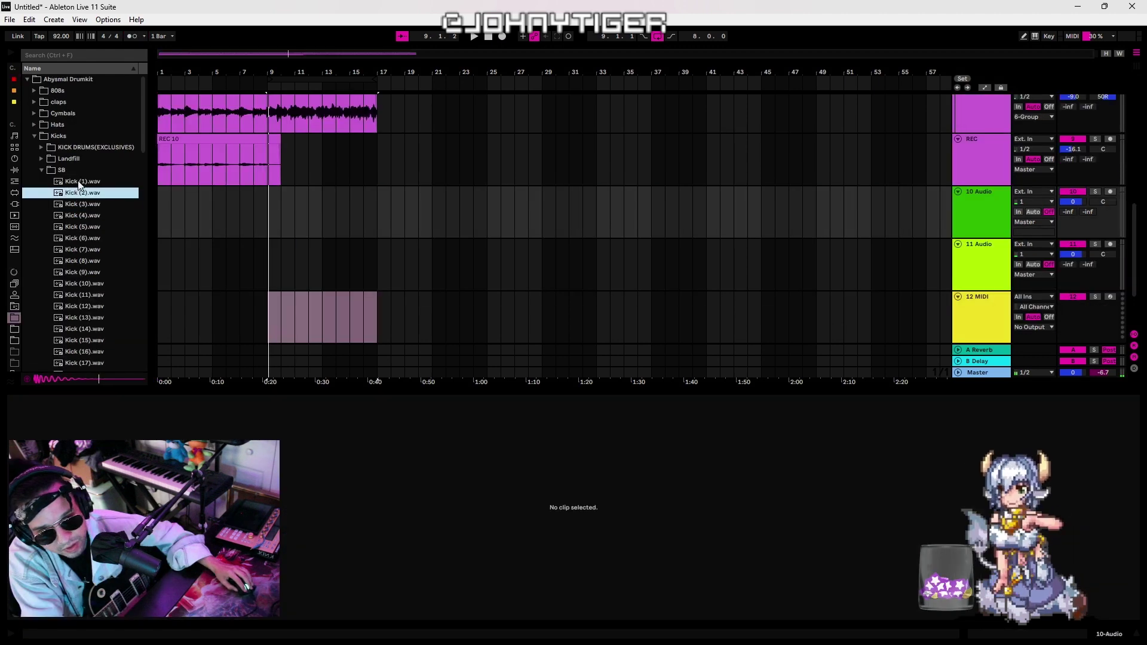
pyautogui.click(76, 204)
pyautogui.click(77, 215)
pyautogui.click(77, 226)
pyautogui.click(78, 249)
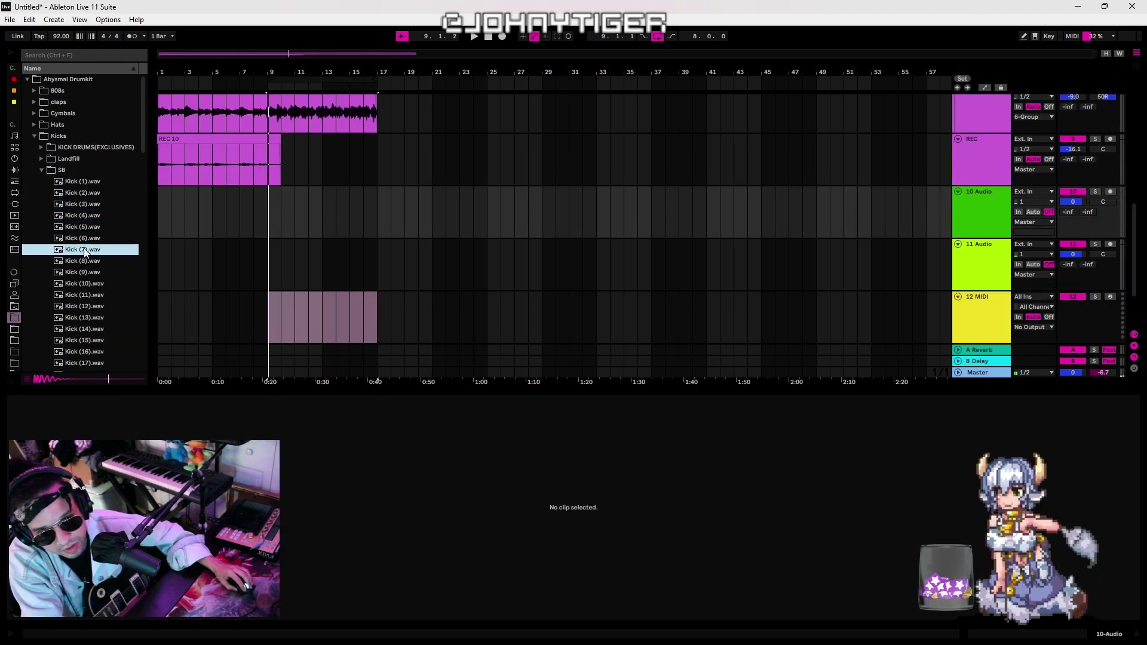
pyautogui.click(78, 239)
pyautogui.click(78, 249)
pyautogui.click(77, 271)
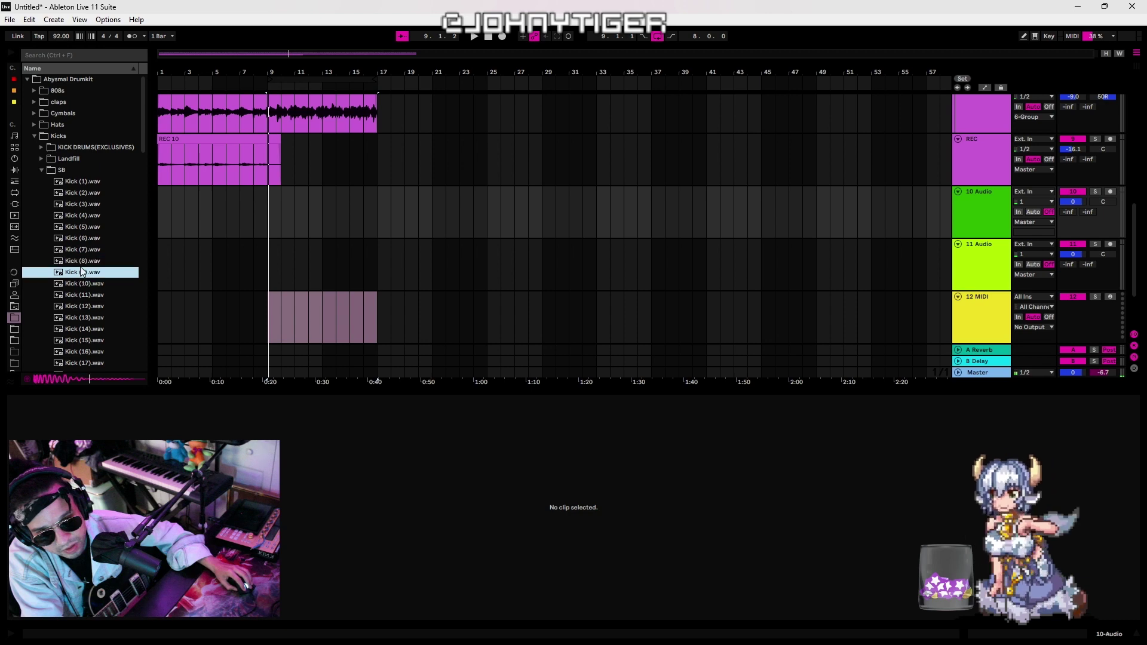
pyautogui.click(78, 260)
pyautogui.click(78, 249)
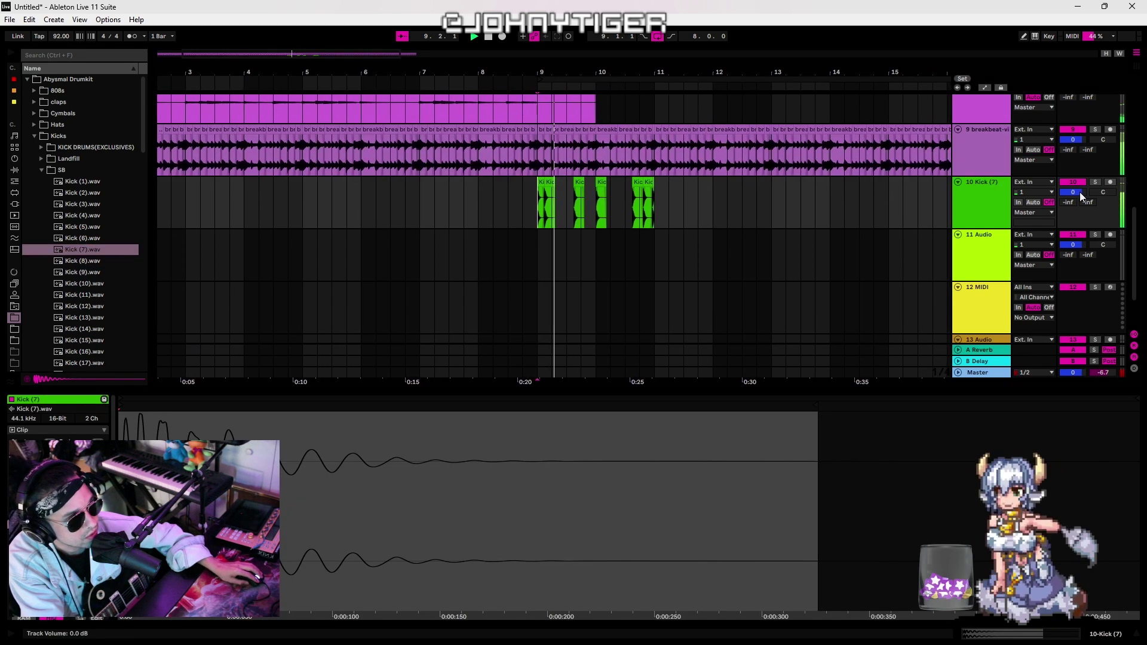
# Lower the volume of the Kick (7) track to -3.4 dB and of the Clap (2) track to -13.7 dB
pyautogui.moveTo(1078, 193); pyautogui.dragTo(1078, 212)
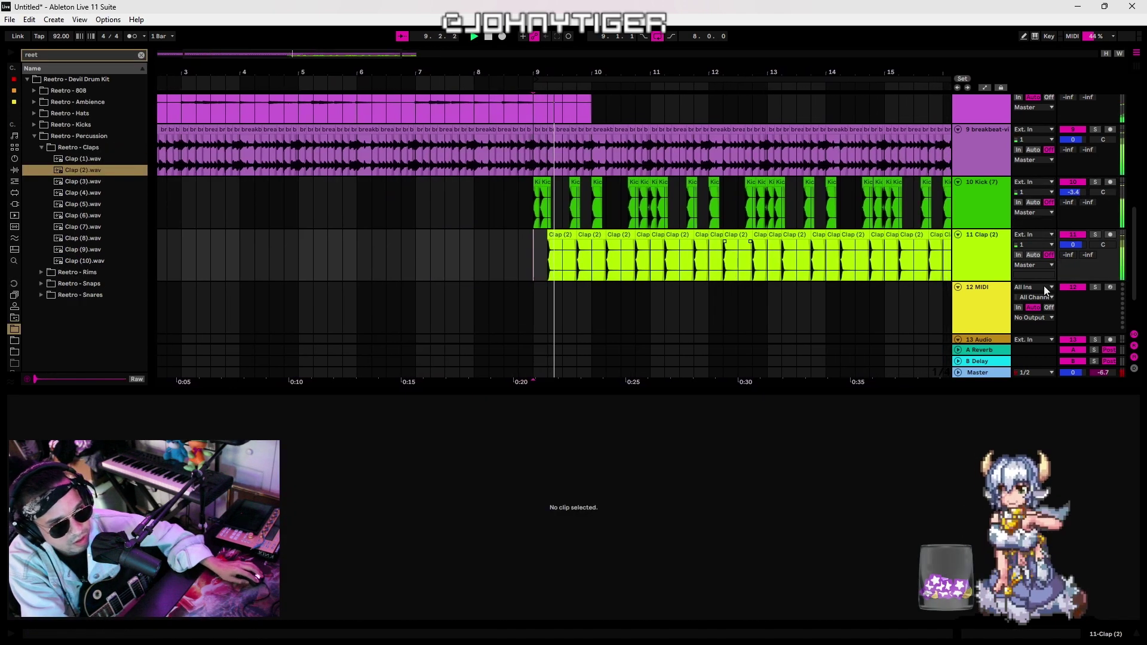
pyautogui.moveTo(1072, 244); pyautogui.dragTo(1072, 276)
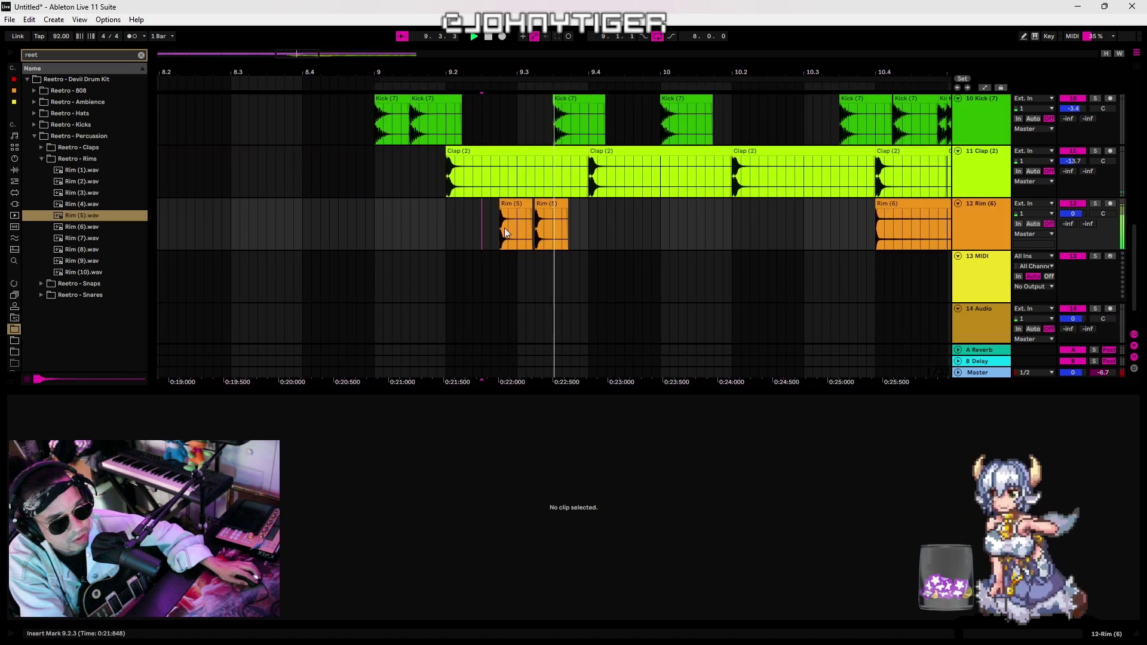
# Set the Rim (6) track's volume to -19.0 dB while playing the beat to check the balance
pyautogui.press('space')
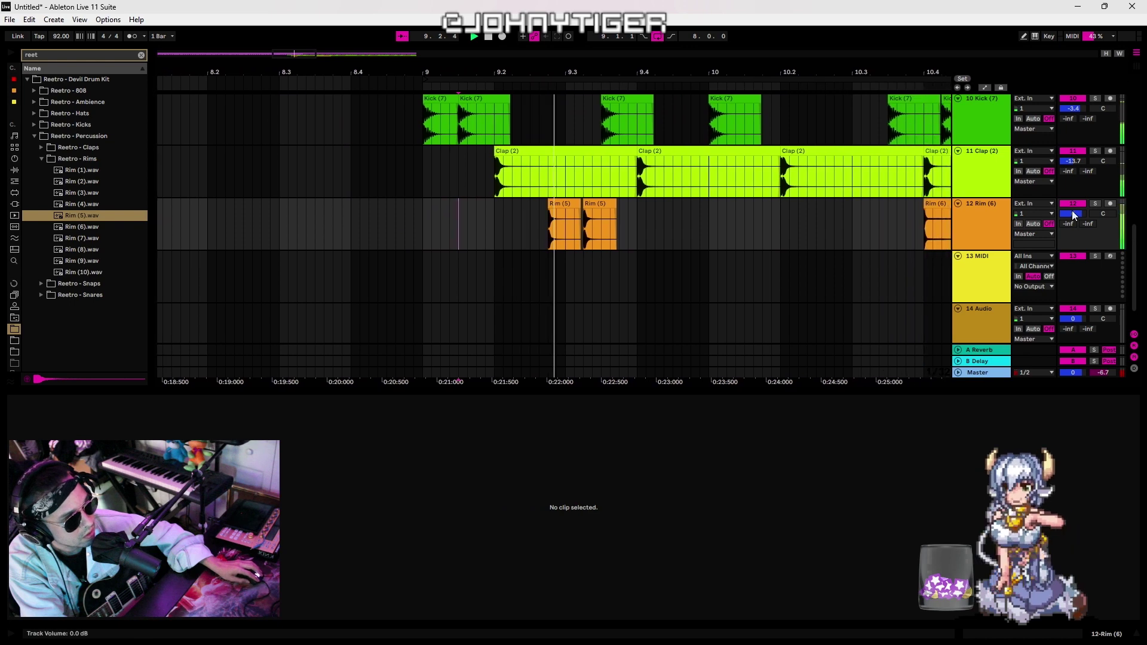
pyautogui.moveTo(1072, 214); pyautogui.dragTo(1073, 270)
pyautogui.press('space')
pyautogui.press('space')
pyautogui.press('space')
pyautogui.press('space')
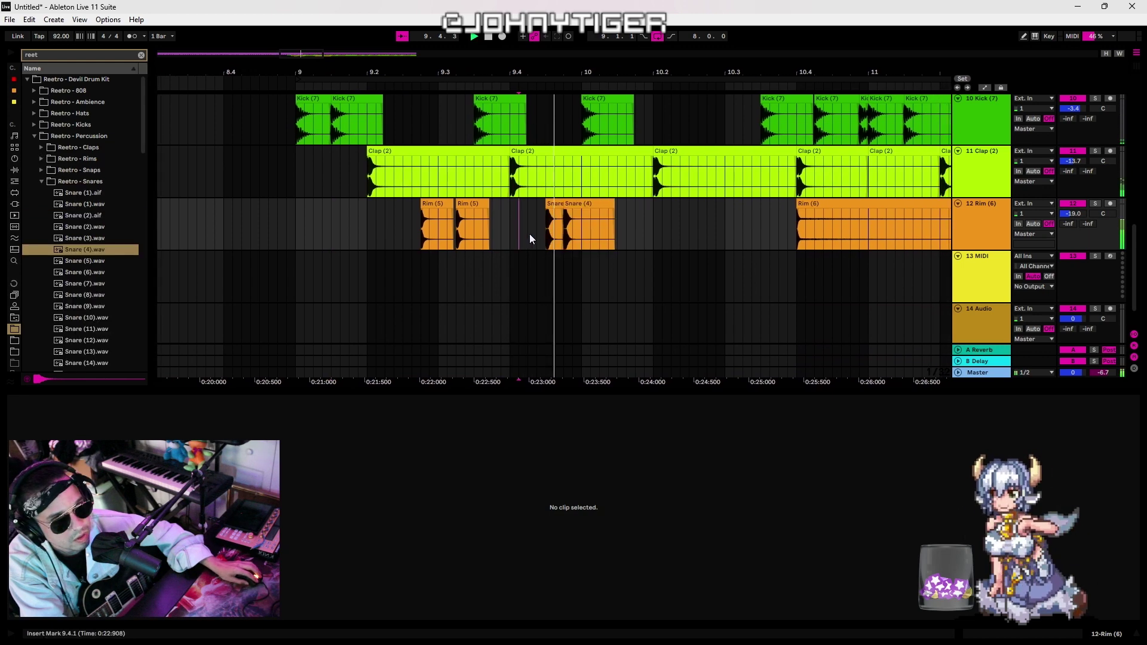
# Play back the rim and snare pattern from 9.2.1 and from the second Rim (5) hit to check its timing
pyautogui.press('space')
pyautogui.click(283, 230)
pyautogui.press('space')
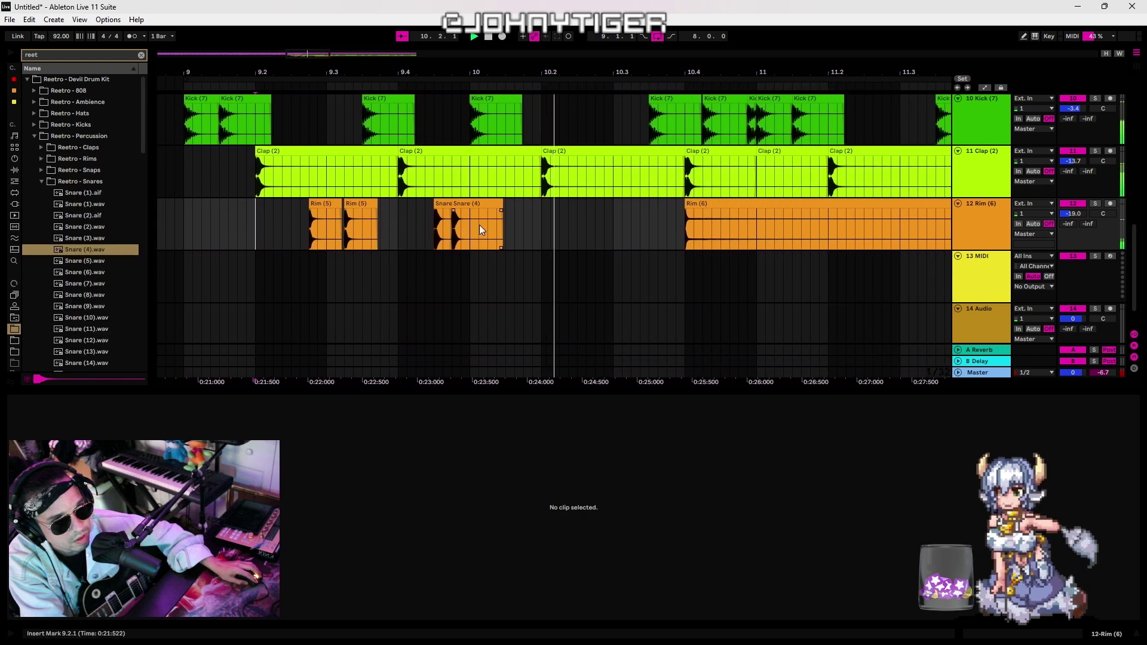
pyautogui.click(338, 204)
pyautogui.press('space')
pyautogui.press('space')
pyautogui.press('space')
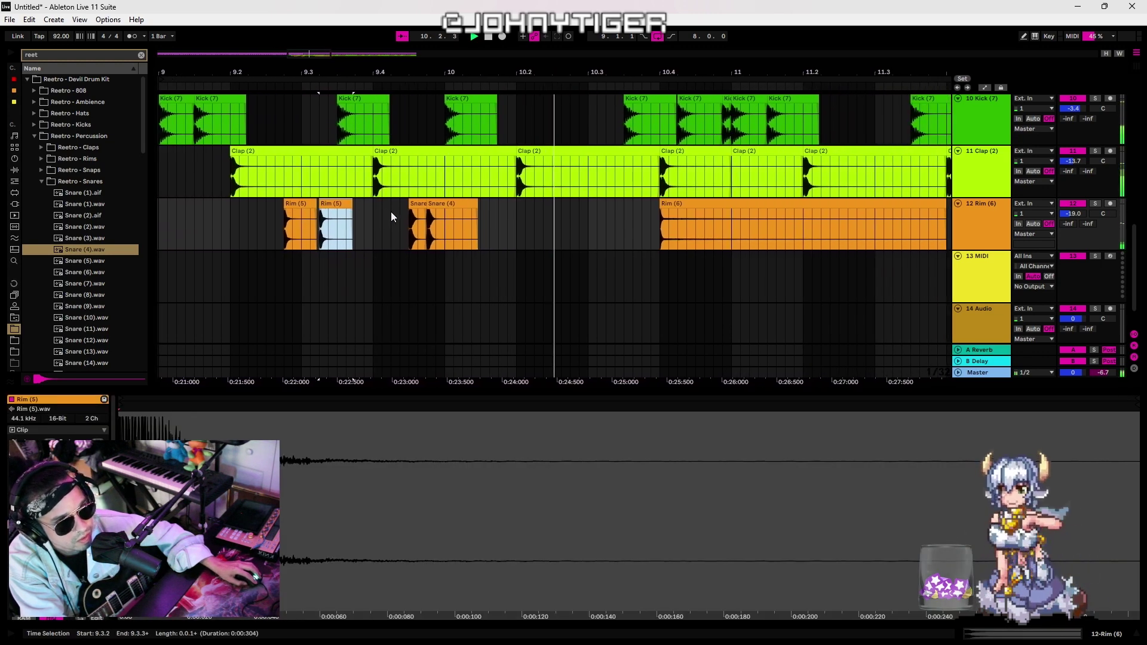
# Copy the pair of Rim (5) clips to 10.2.4 on the Rim (6) track and play it back
pyautogui.click(475, 212)
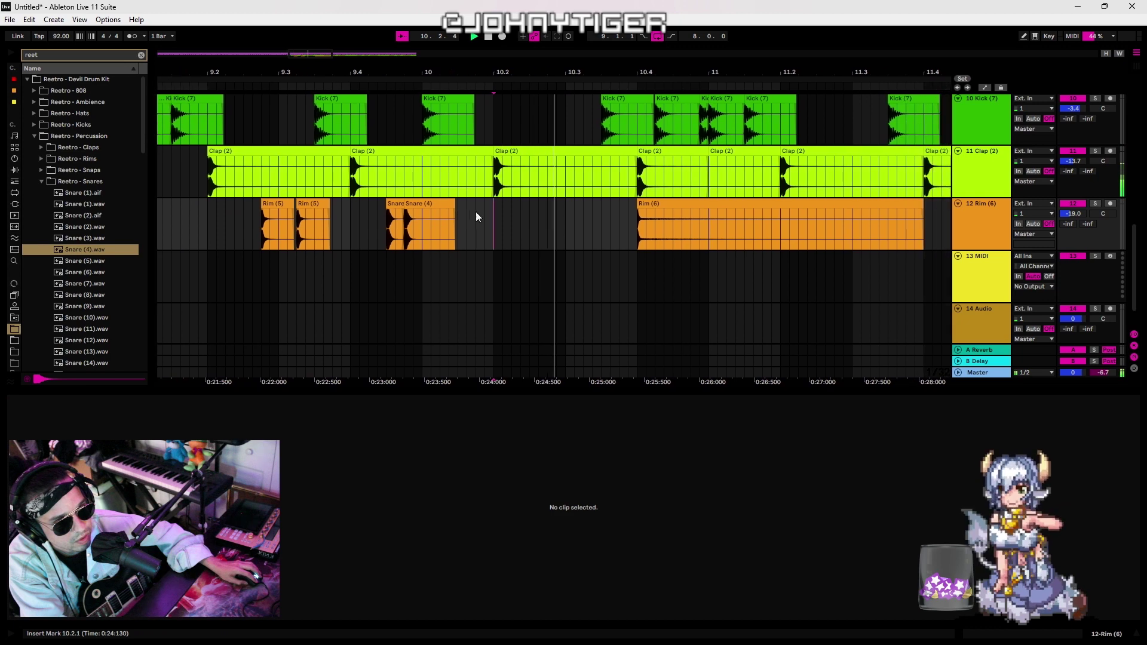
pyautogui.click(178, 206)
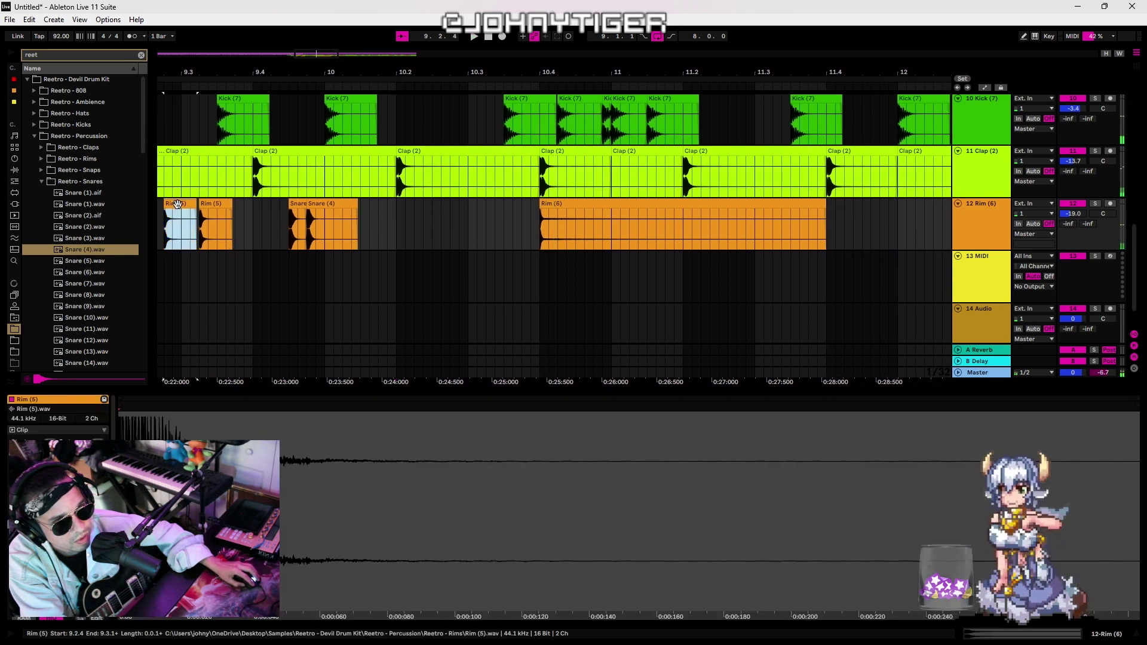
pyautogui.press('space')
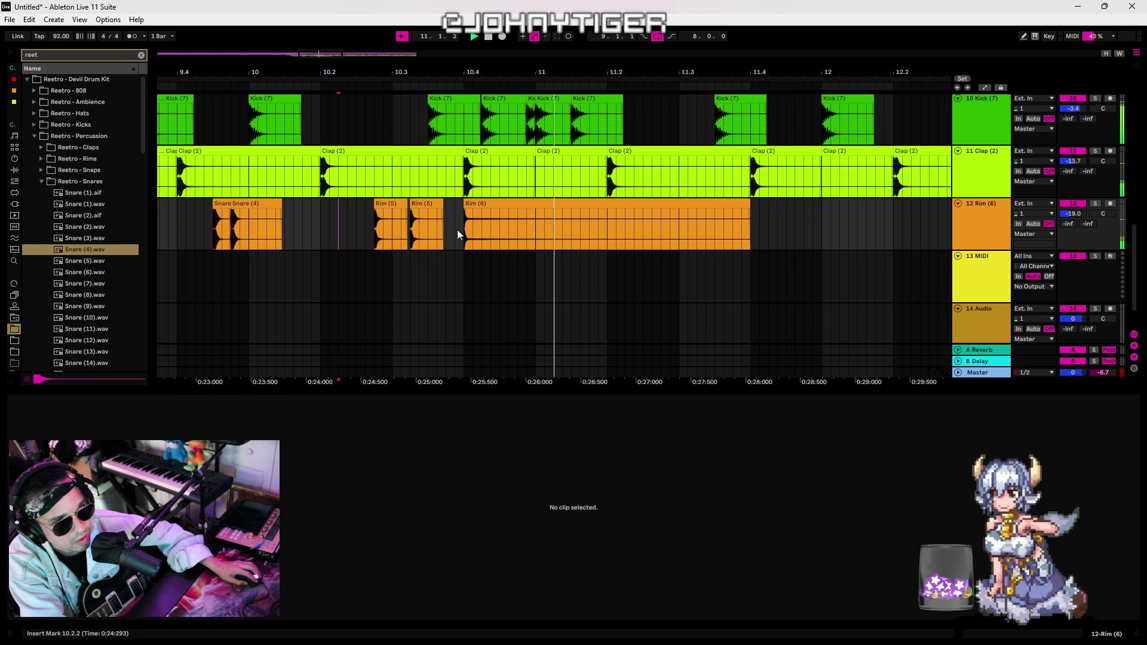
# Select the Rim (6) track's pattern from 9.1.1 to 11.1.1 and duplicate it through to bar 17
pyautogui.moveTo(471, 71); pyautogui.dragTo(729, 24)
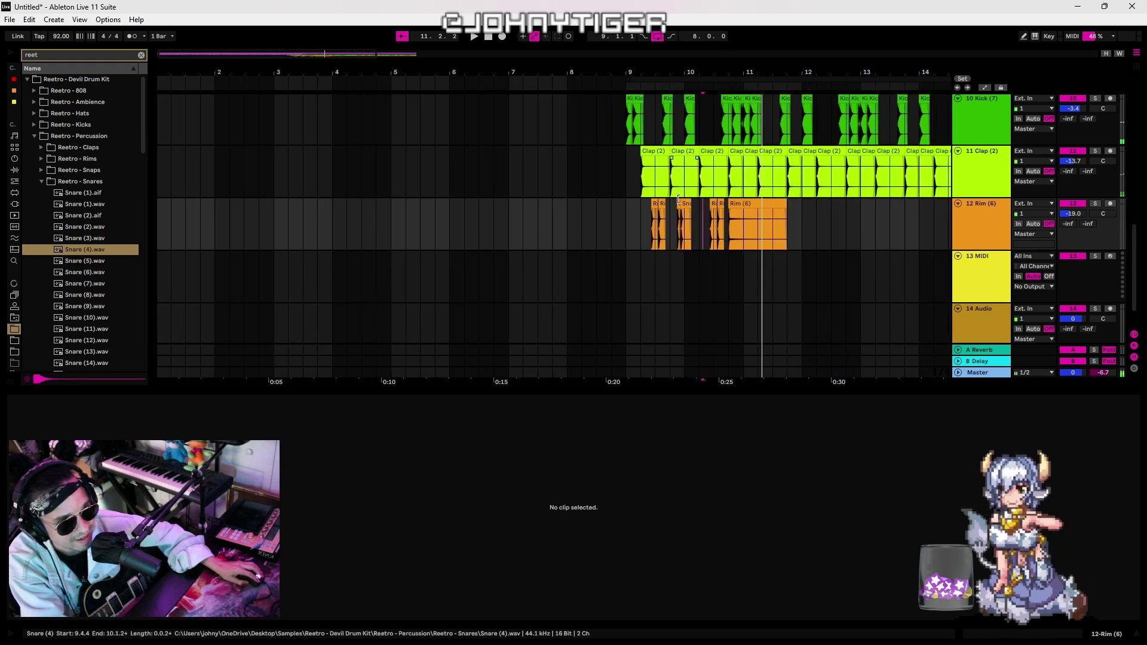
pyautogui.moveTo(625, 209); pyautogui.dragTo(742, 203)
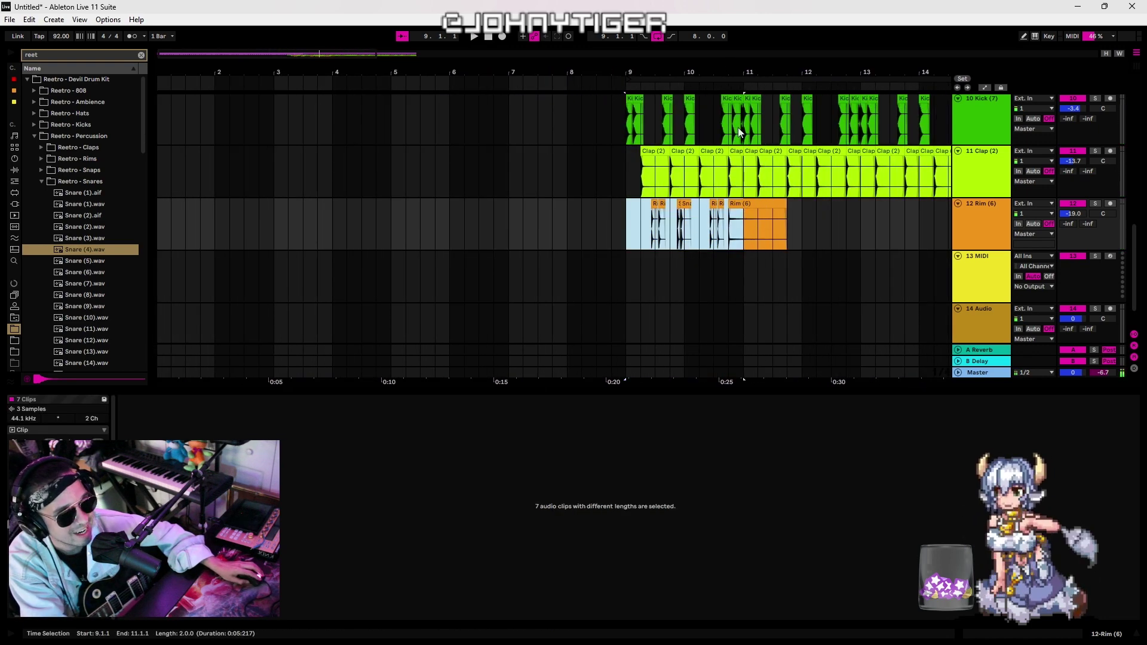
pyautogui.moveTo(745, 72); pyautogui.dragTo(441, 74)
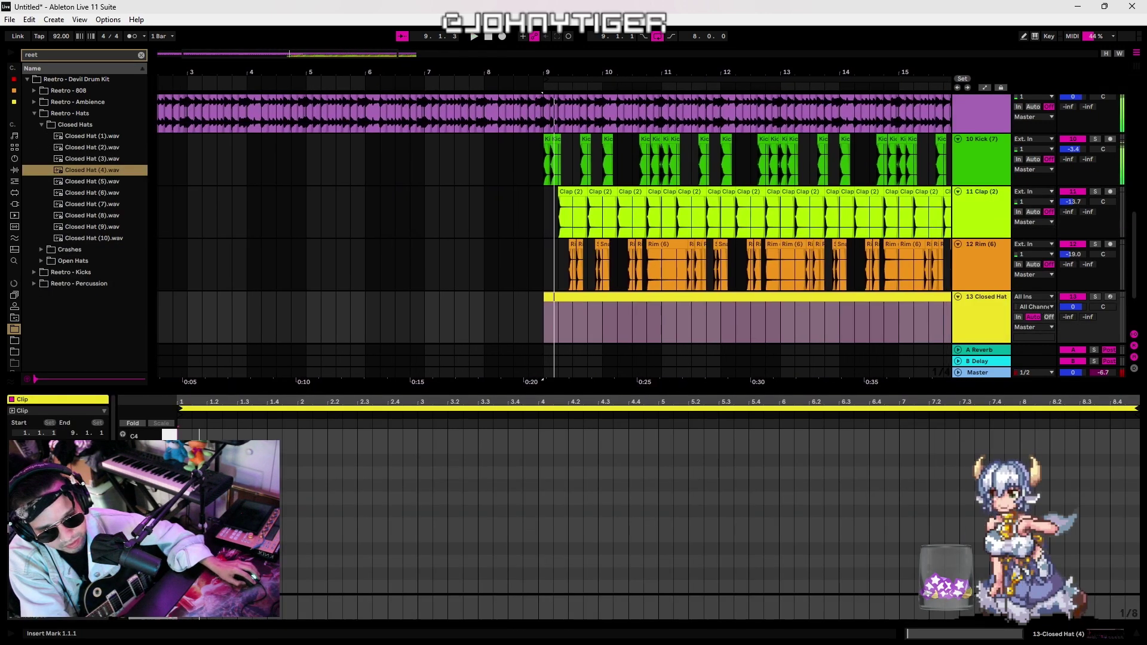
# Transpose the closed hat note at 1.1.1 to A2, testing different pitches against the beat
pyautogui.press('space')
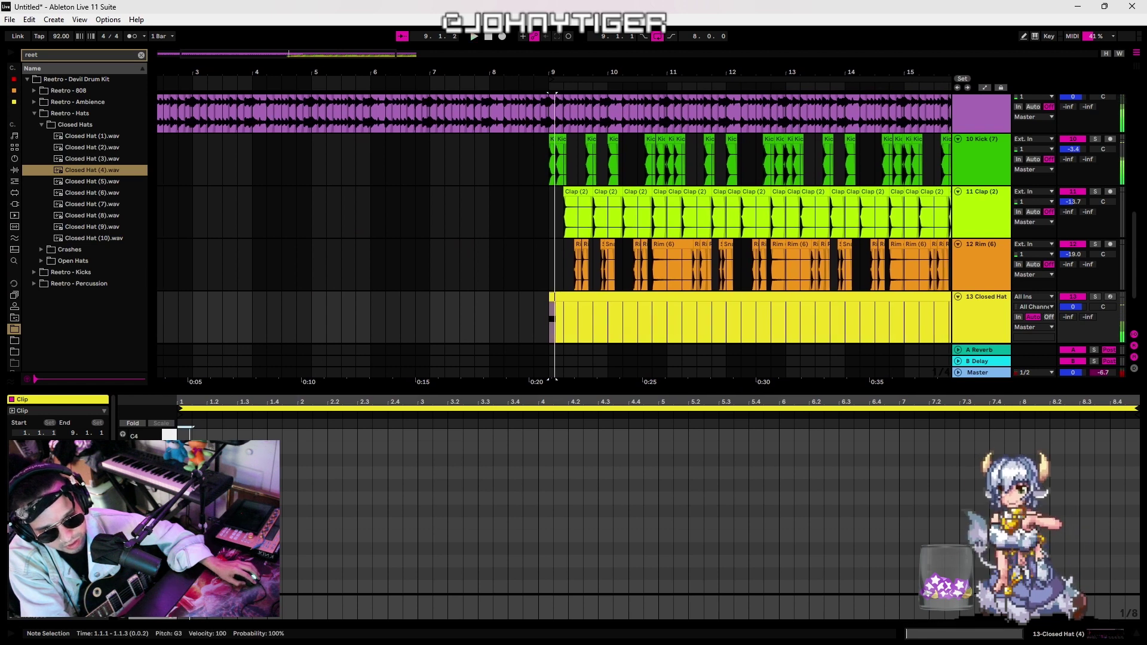
pyautogui.hotkey('shift', 'Down')
pyautogui.press('space')
pyautogui.press('Up')
pyautogui.press('Up')
pyautogui.press('Up')
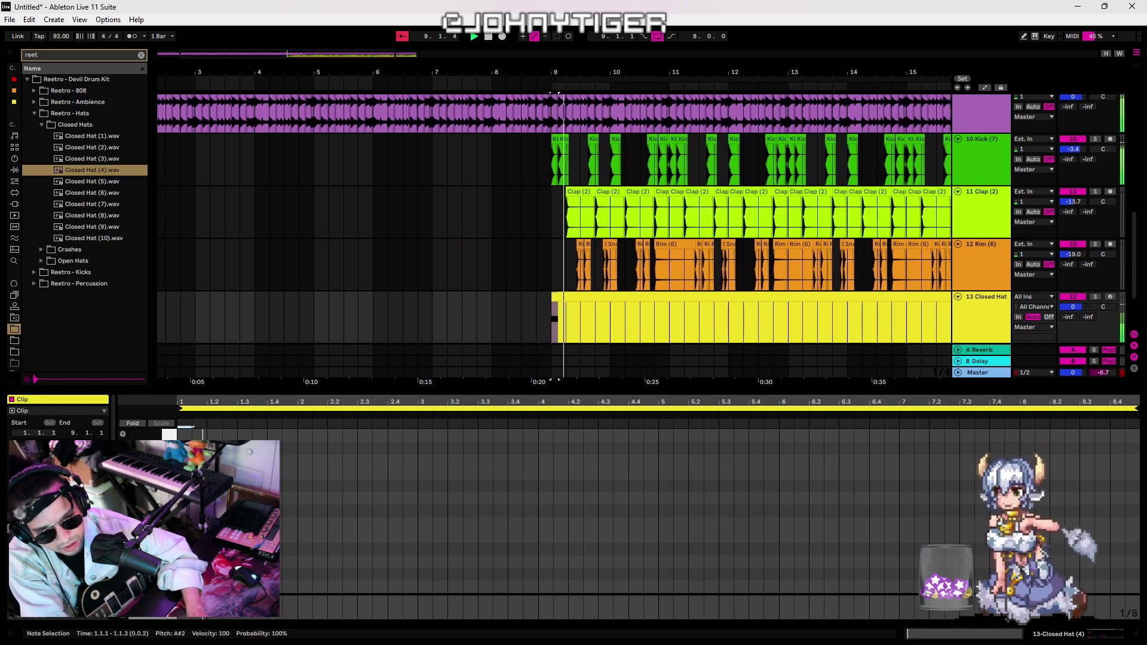
pyautogui.press('Down')
pyautogui.press('Down')
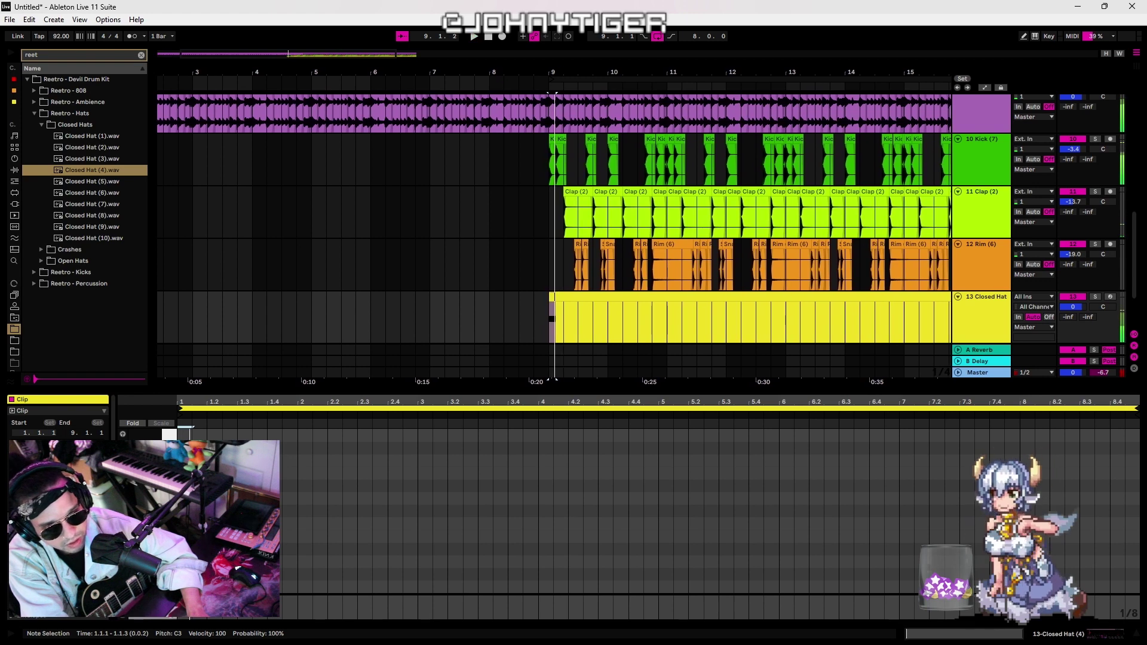
pyautogui.press('Down')
pyautogui.press('Down')
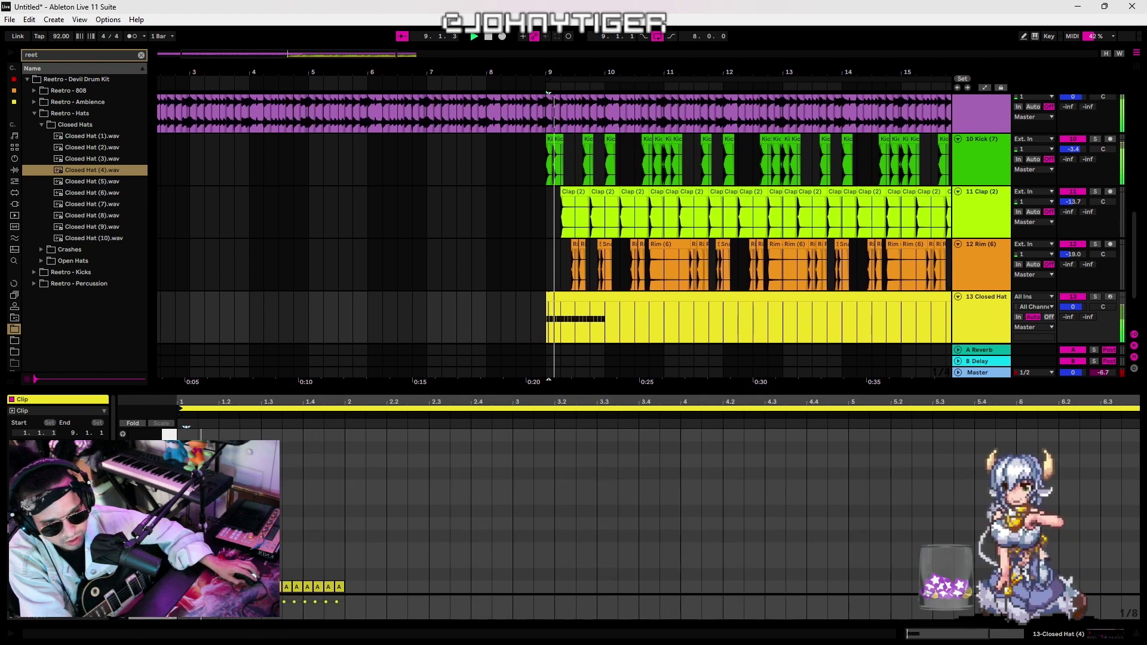
# Replace the last two closed hats of bar 1 with faster, half-length notes and extend the hat pattern to 3.1.1
pyautogui.click(327, 586)
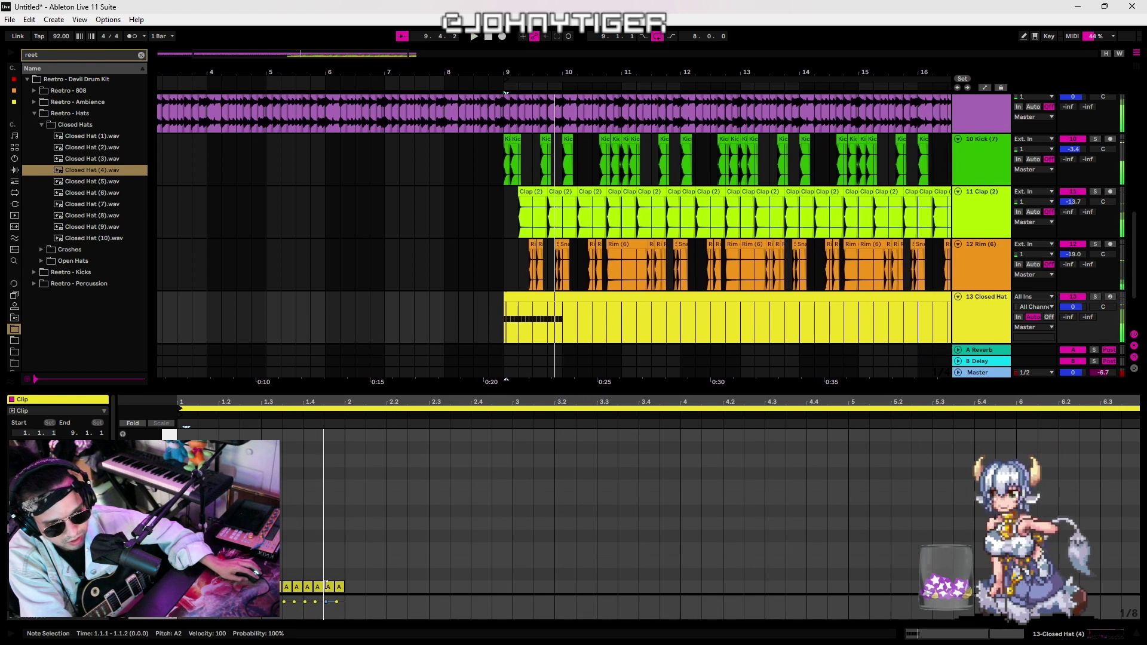
pyautogui.press('space')
pyautogui.moveTo(329, 580); pyautogui.dragTo(341, 599)
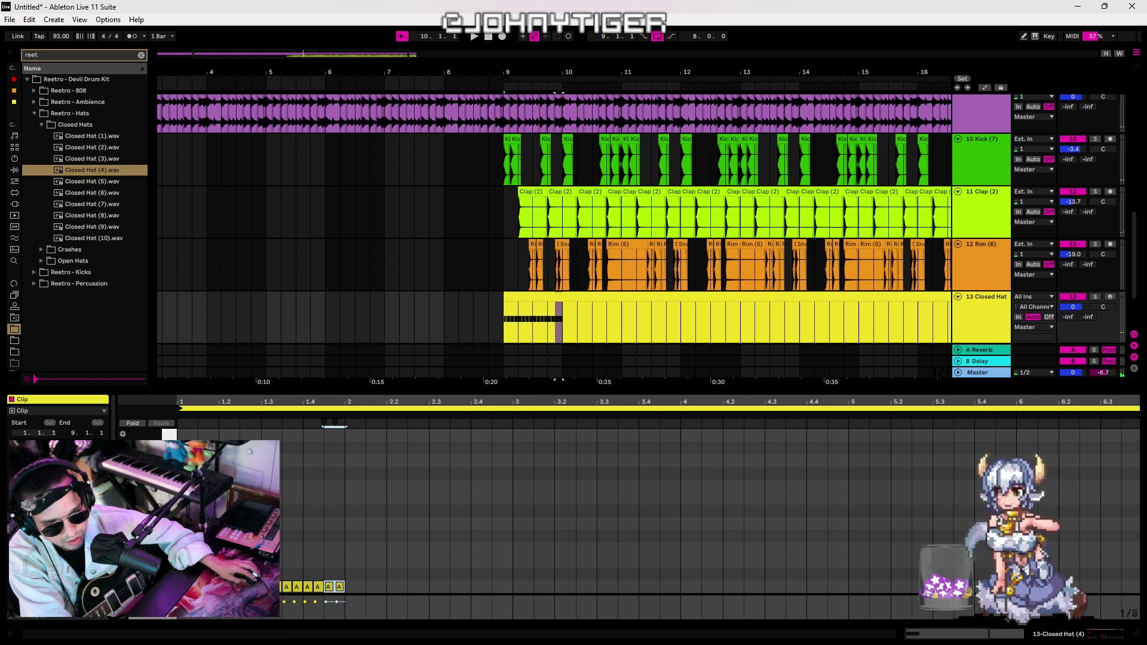
pyautogui.press('space')
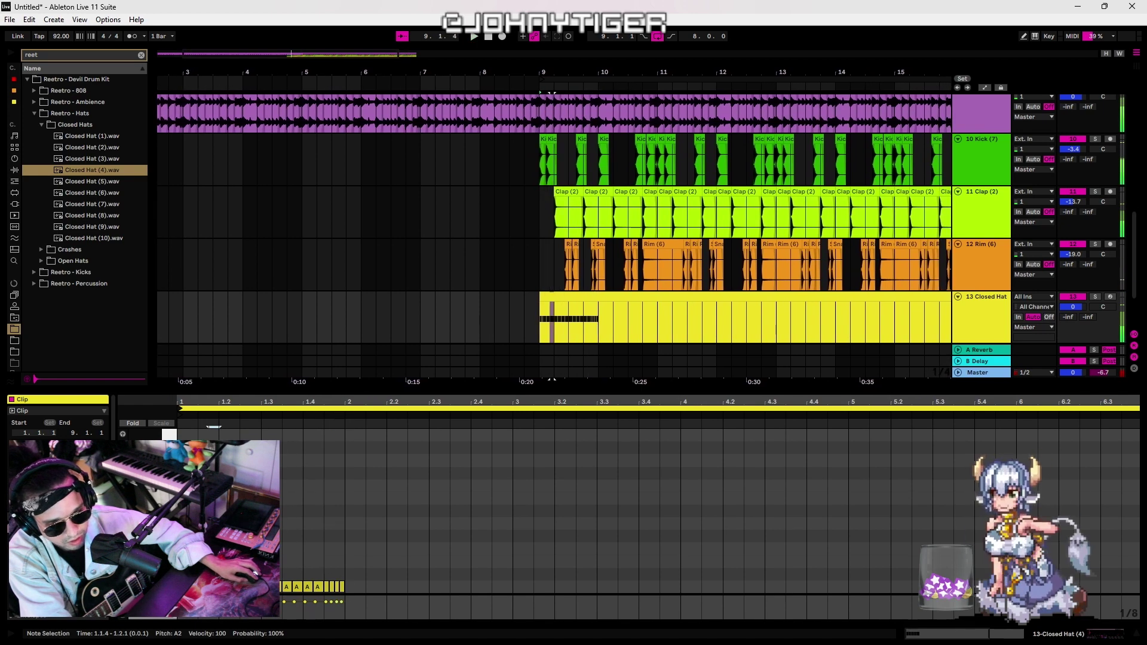
pyautogui.press('space')
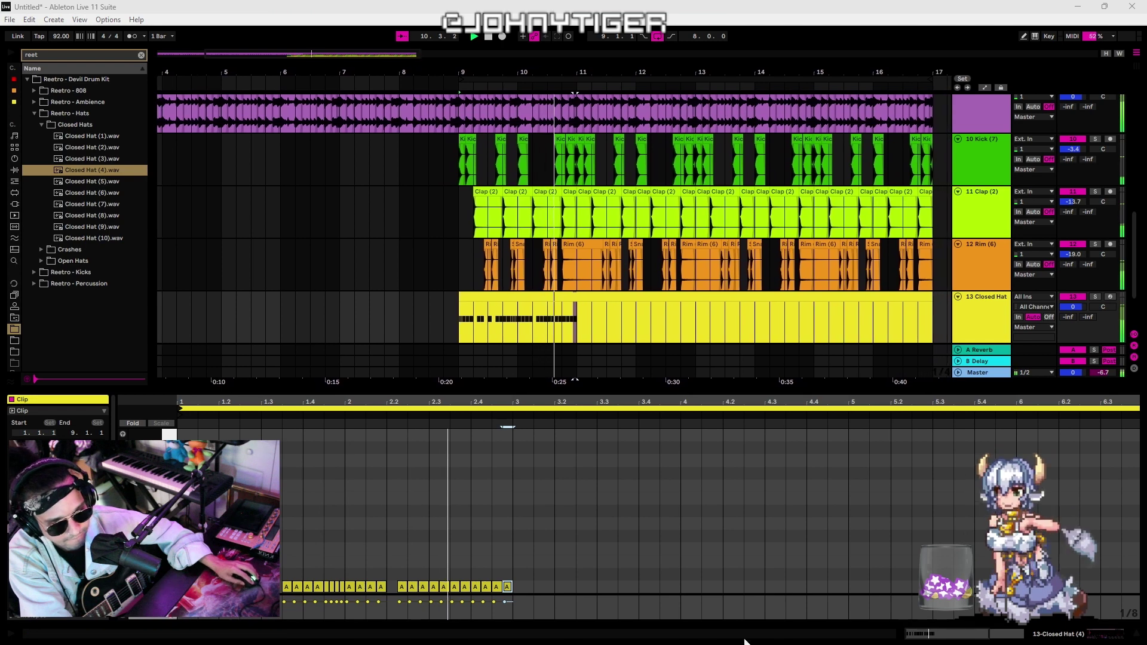
# Replace the closed hats in the last beat of bar 2 with a fast roll of very short notes duplicated up to 3.1.1
pyautogui.click(478, 574)
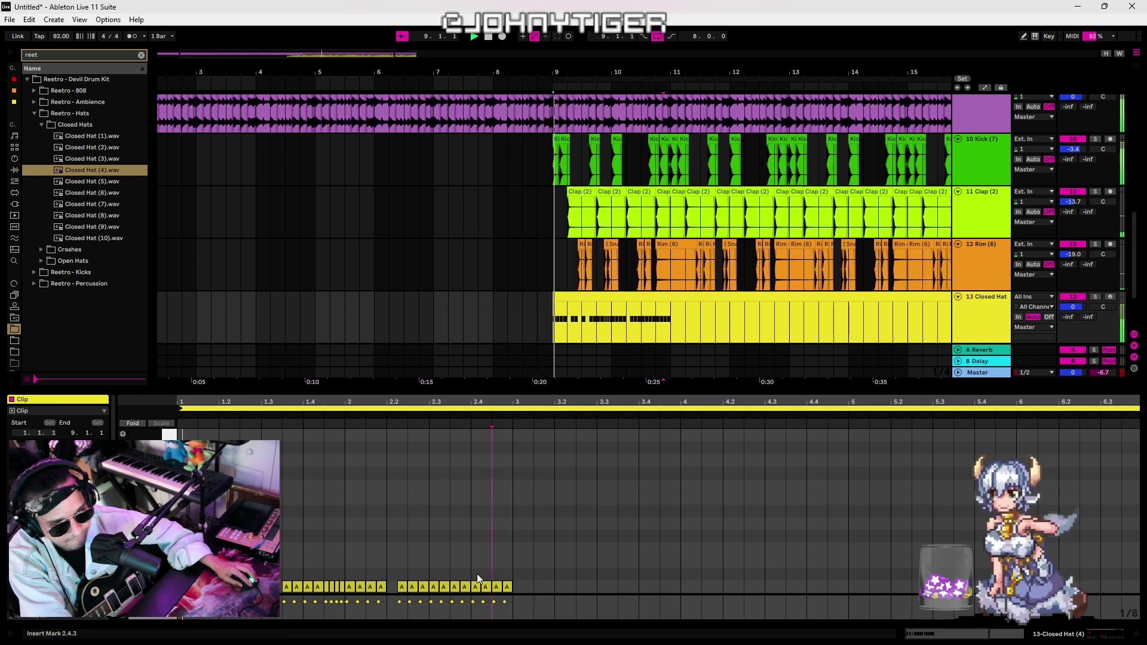
pyautogui.moveTo(476, 573); pyautogui.dragTo(514, 585)
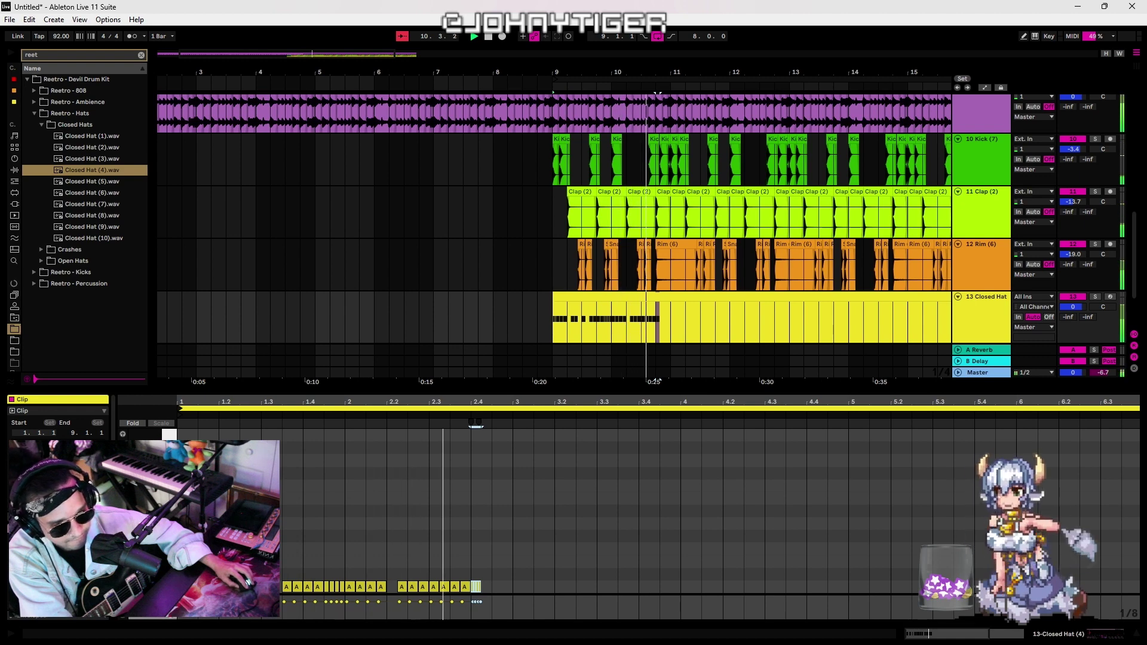
pyautogui.hotkey('ctrl', 'd')
pyautogui.hotkey('ctrl', 'd')
pyautogui.hotkey('ctrl', 'd')
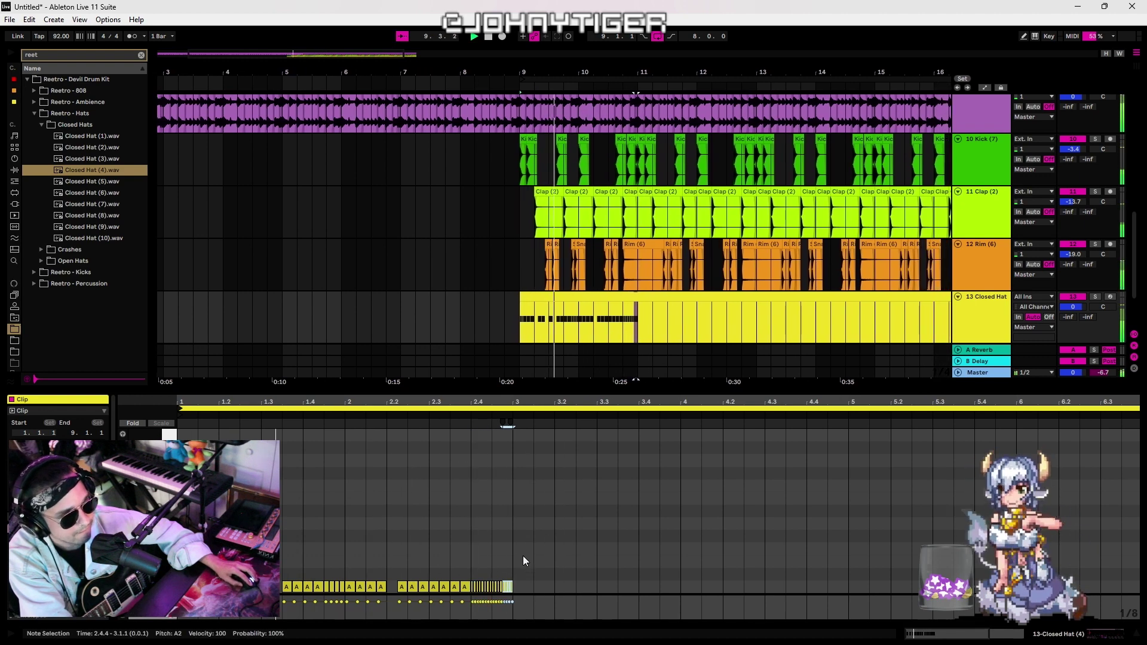
# Set the closed hat track's volume to -17.5 dB and duplicate the hat pattern through to 17.1.1
pyautogui.moveTo(1072, 307); pyautogui.dragTo(1071, 353)
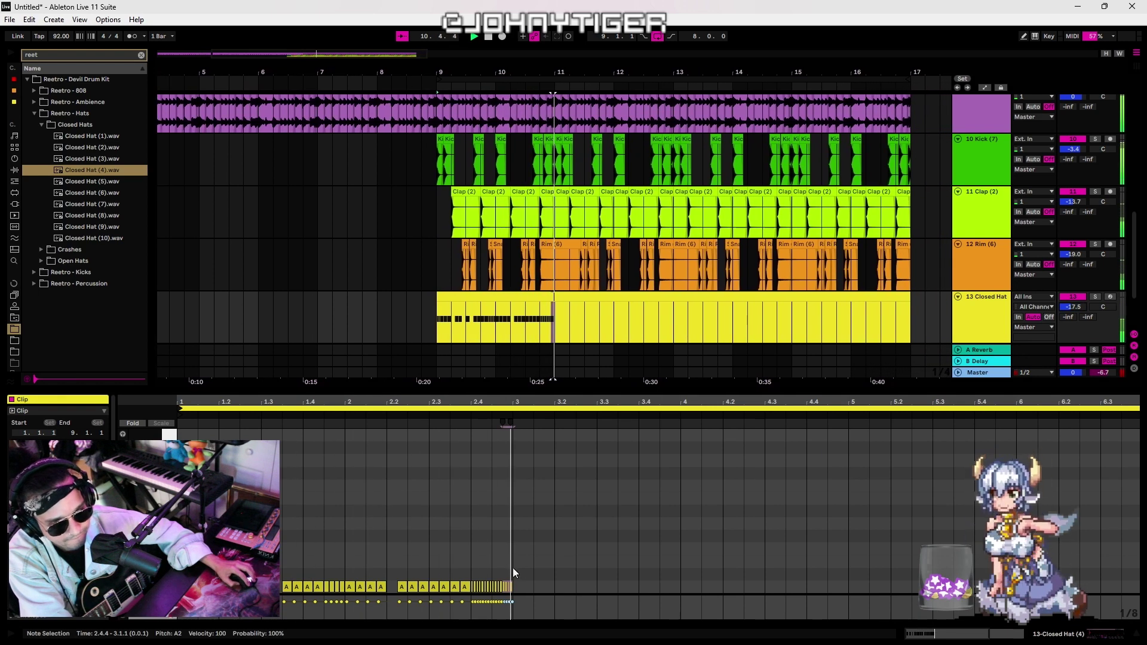
pyautogui.moveTo(512, 568); pyautogui.dragTo(345, 588)
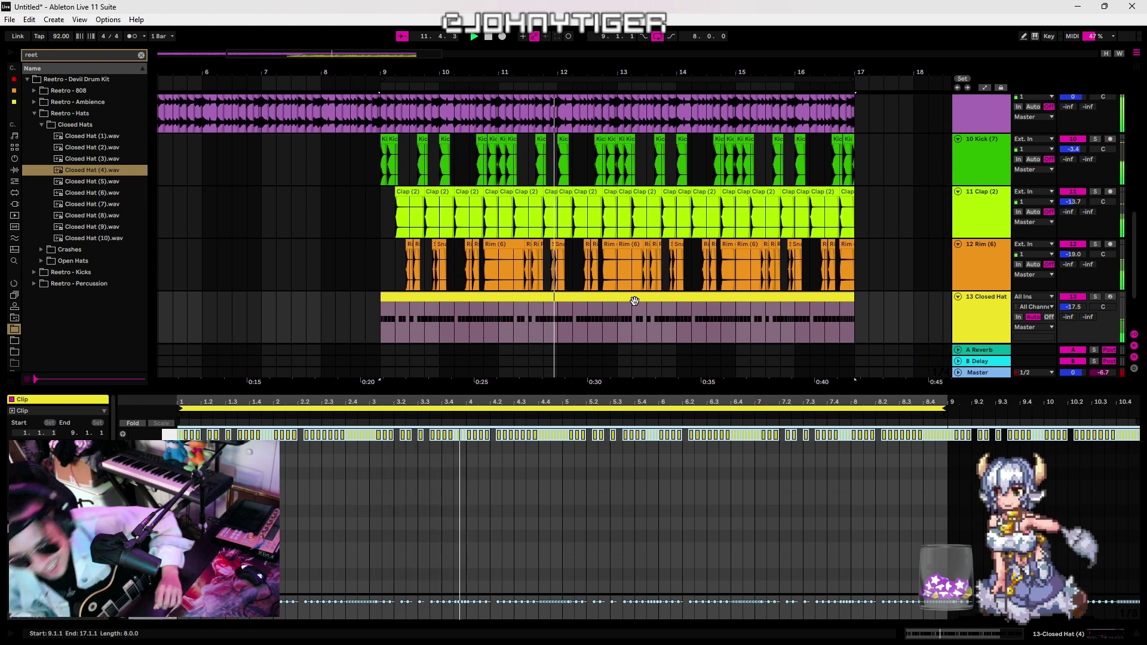
pyautogui.scroll(-3, 503, 212)
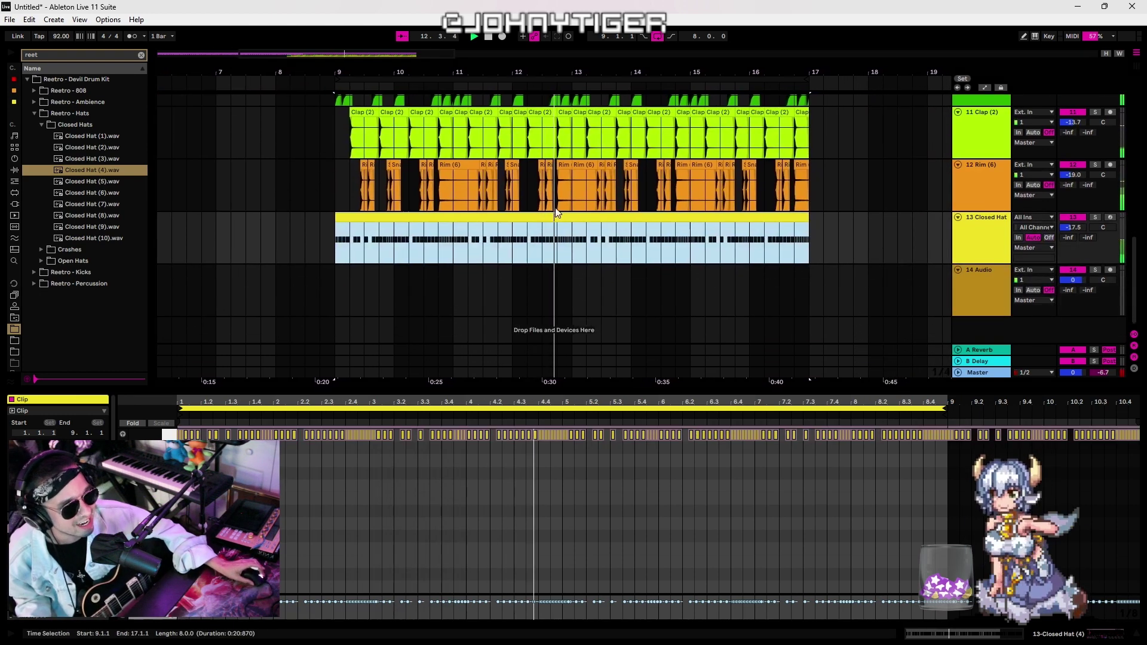
# Move the REC 4 guitar clip to 1.1.1 on the REC track above the breakbeat and set that track's volume to -10.5 dB
pyautogui.hotkey('ctrl', 'a')
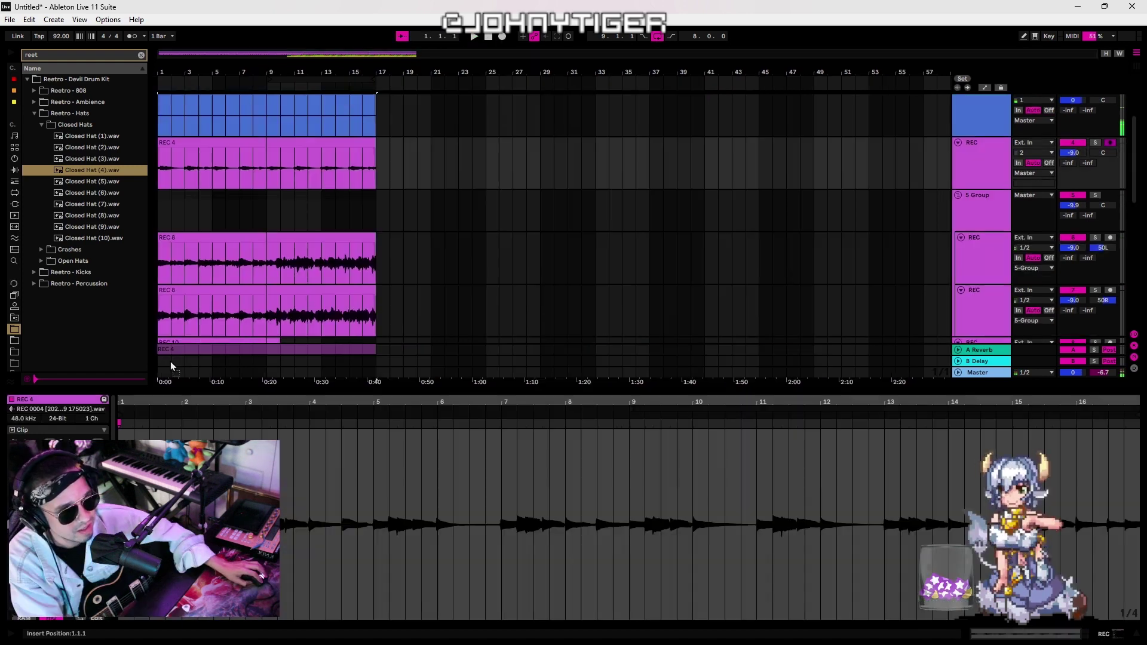
pyautogui.moveTo(170, 360); pyautogui.dragTo(167, 245)
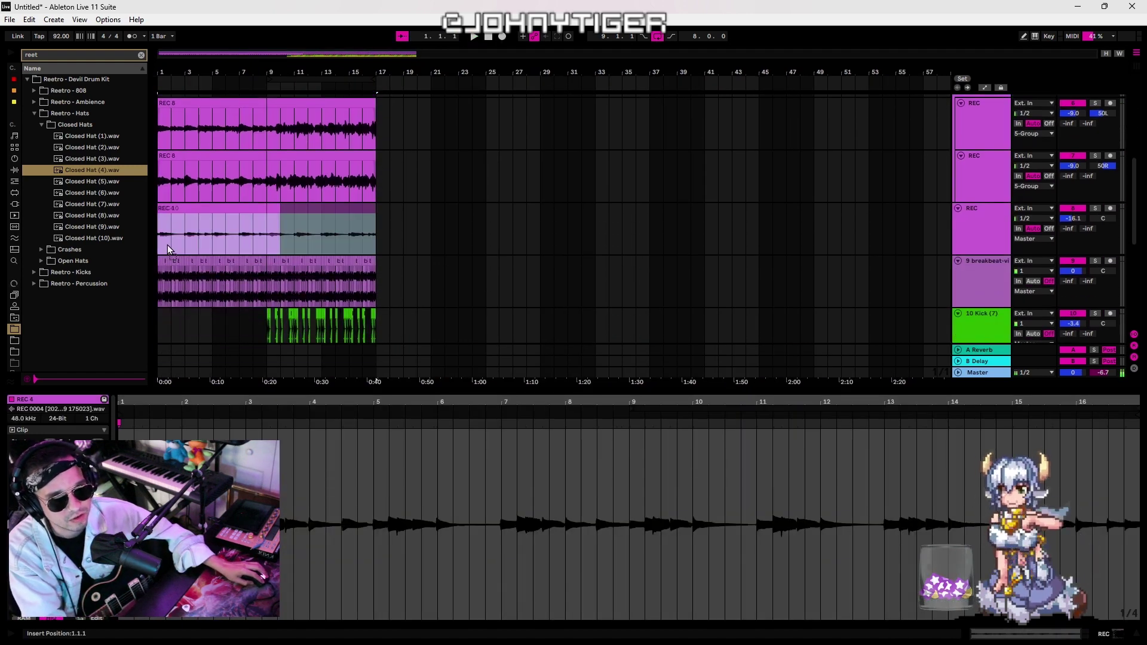
pyautogui.press('space')
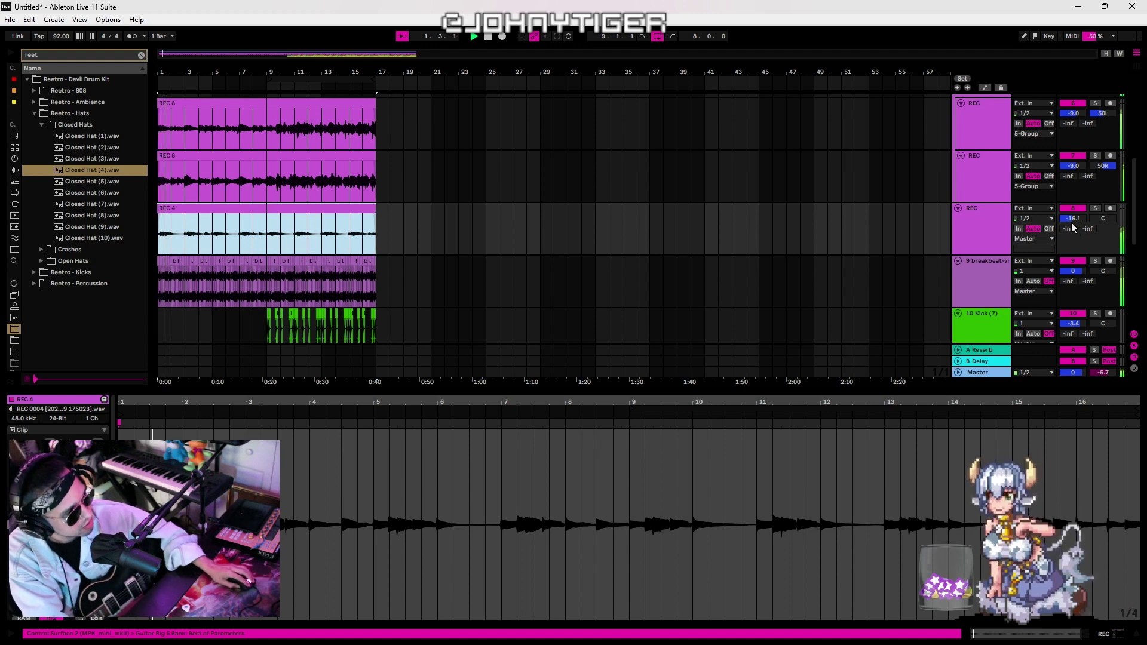
pyautogui.moveTo(1073, 218)
pyautogui.mouseDown()
pyautogui.moveTo(1073, 203)
pyautogui.moveTo(1073, 214)
pyautogui.mouseUp()
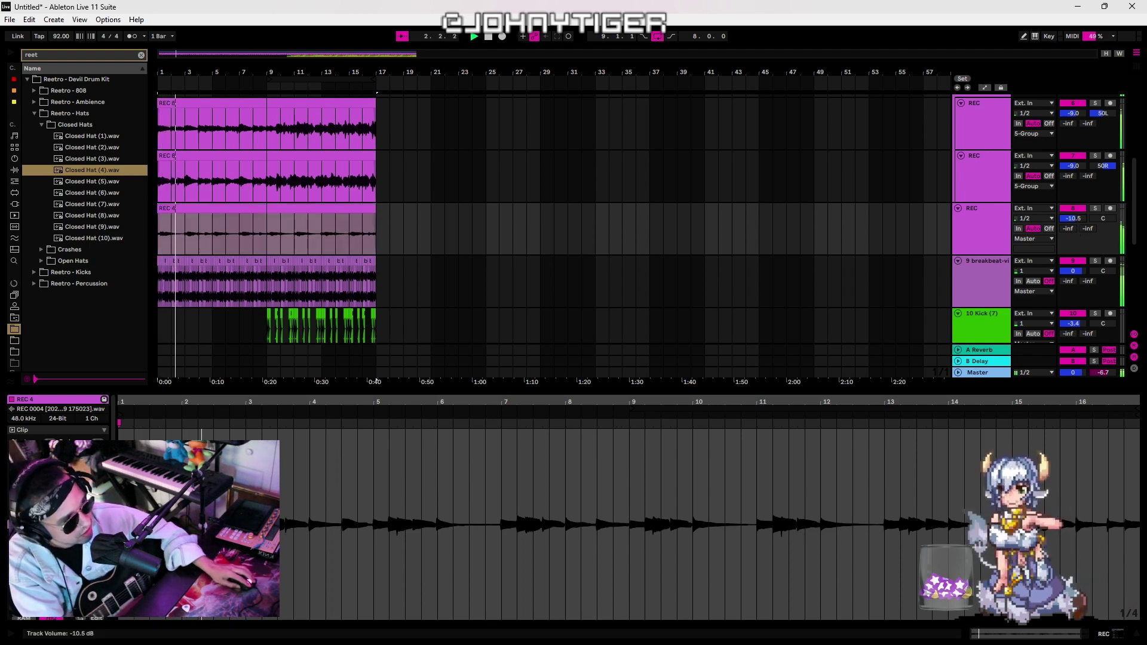
# Lower the breakbeat-vinyl track's volume to -10.0 dB in the Session View mixer while the beat plays
pyautogui.scroll(-4, 271, 229)
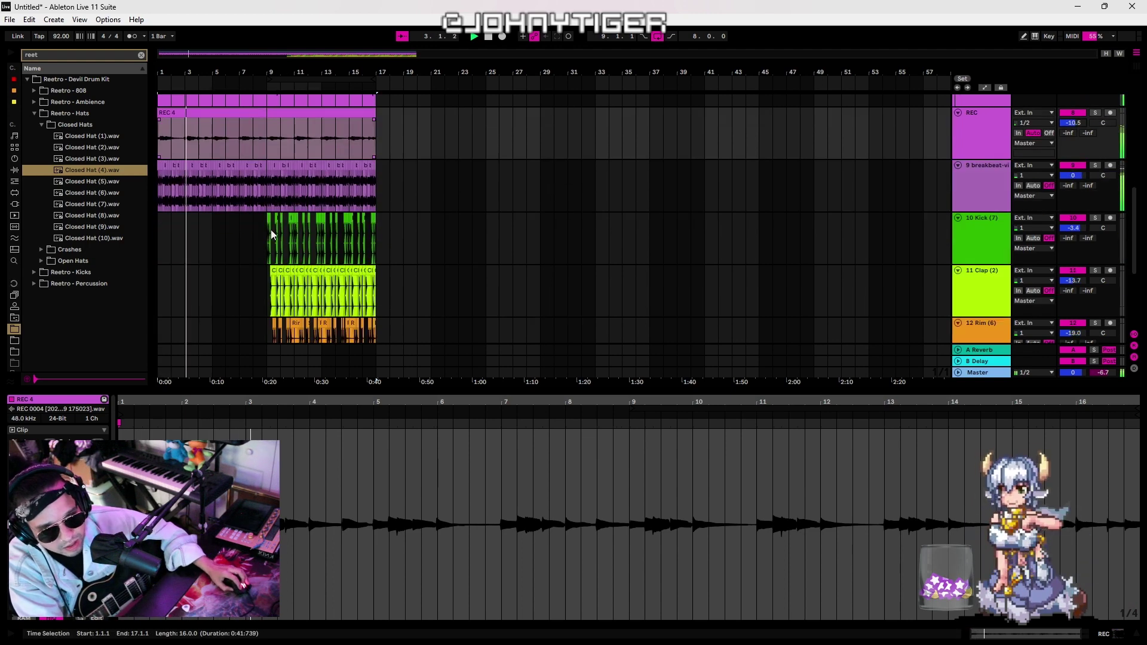
pyautogui.scroll(2, 325, 219)
pyautogui.scroll(2, 325, 224)
pyautogui.click(999, 301)
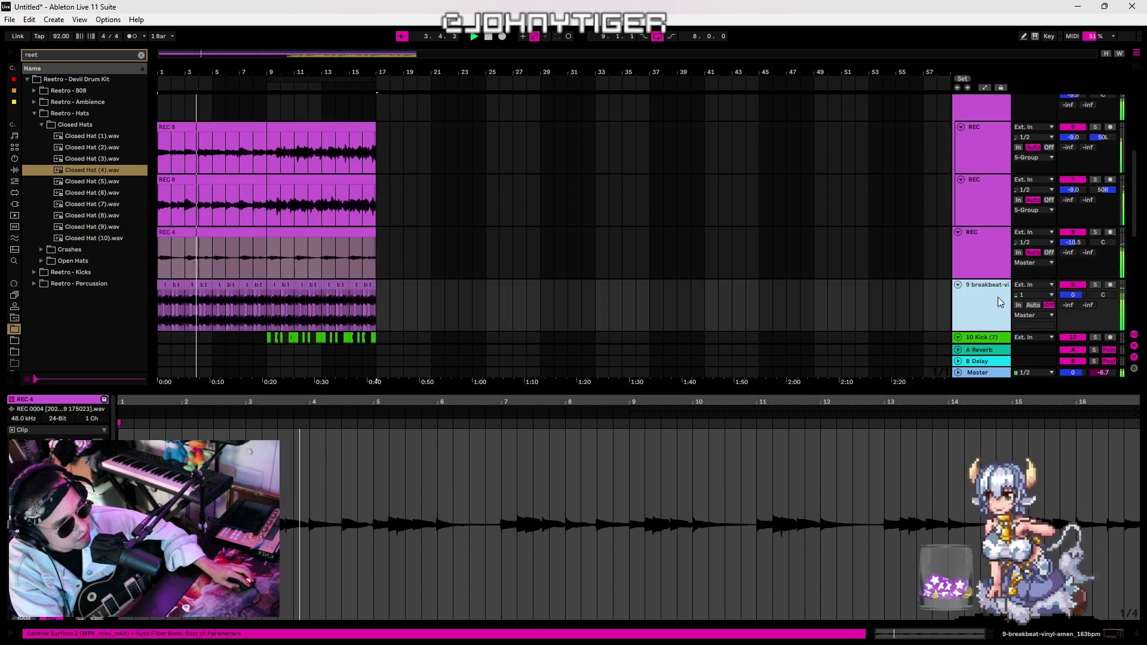
pyautogui.press('Tab')
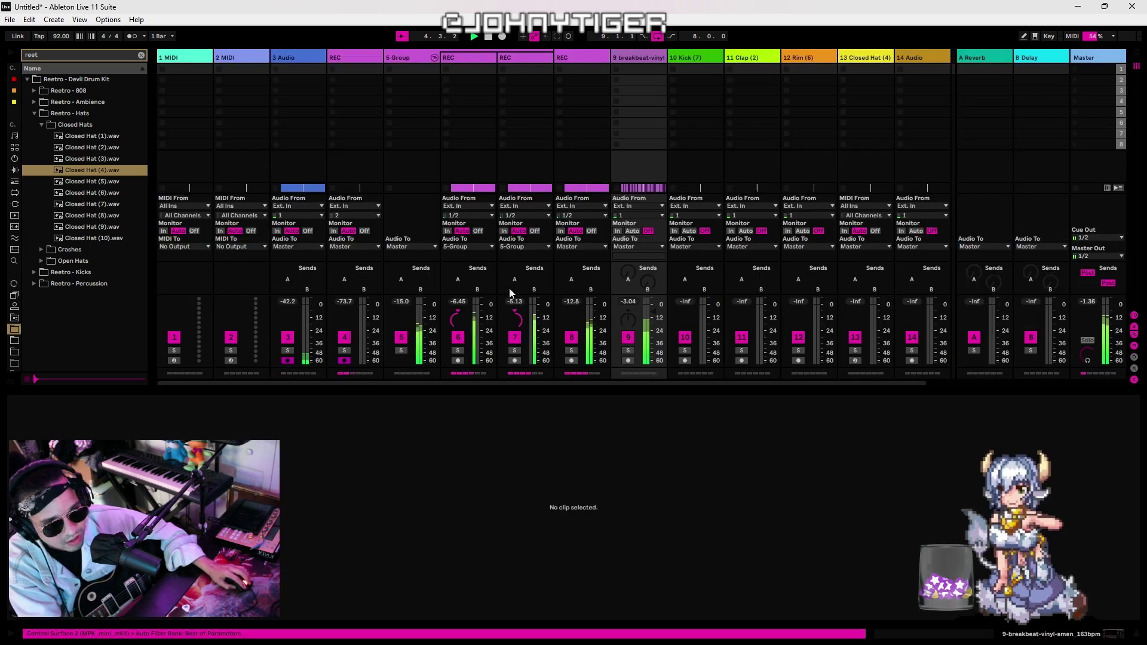
pyautogui.moveTo(651, 312); pyautogui.dragTo(651, 317)
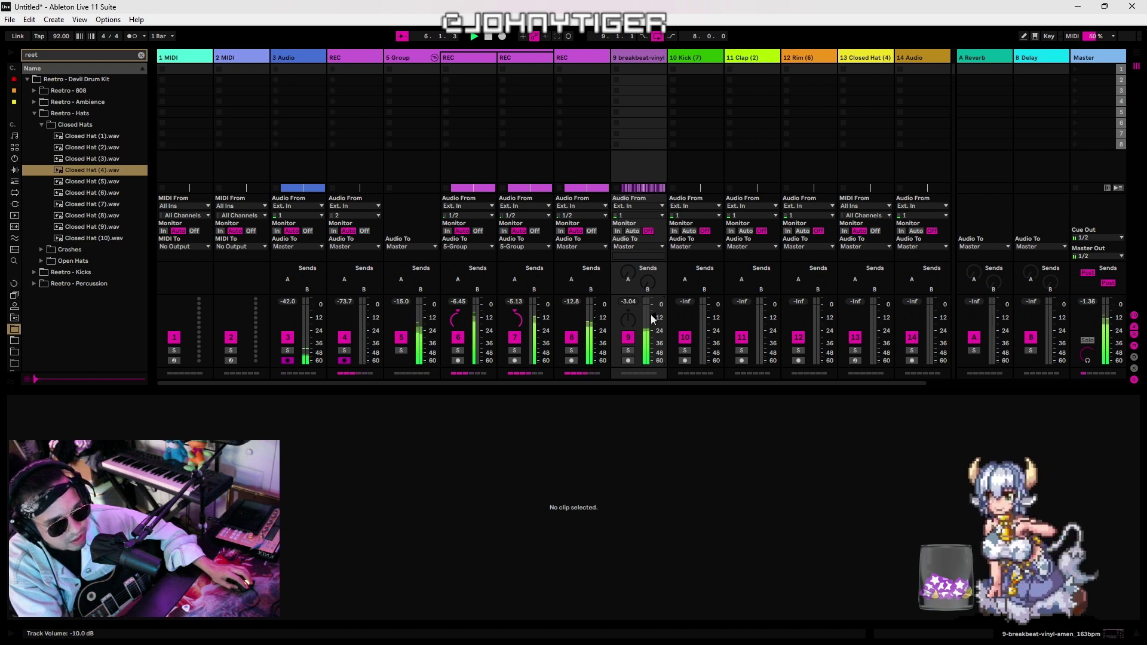
pyautogui.press('Tab')
# Group the Kick (7), Clap (2), Rim (6) and Closed Hat tracks together
pyautogui.scroll(-6, 370, 239)
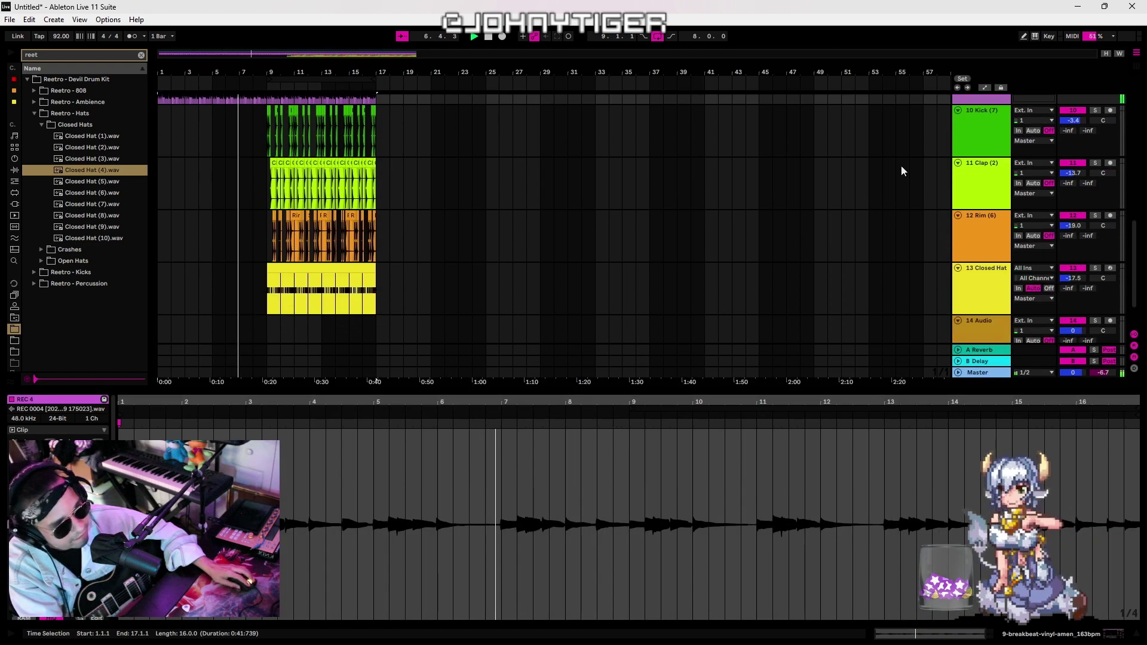
pyautogui.click(986, 116)
pyautogui.scroll(-2, 977, 149)
pyautogui.keyDown('shift'); pyautogui.click(984, 218); pyautogui.keyUp('shift')
pyautogui.rightClick(983, 224)
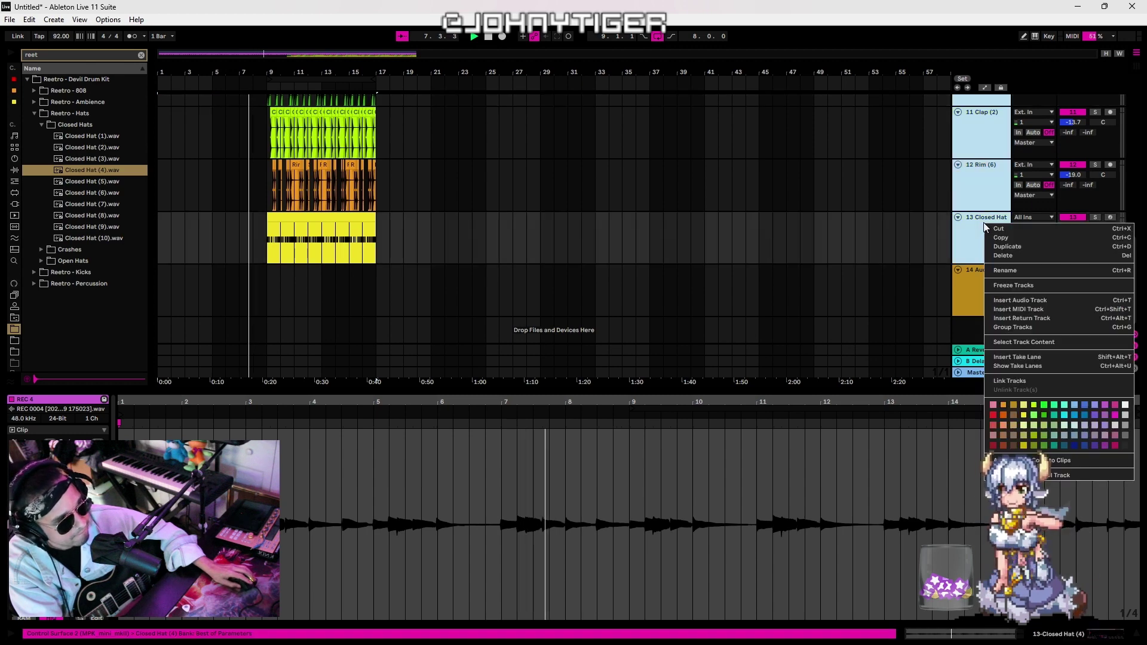
pyautogui.click(1016, 328)
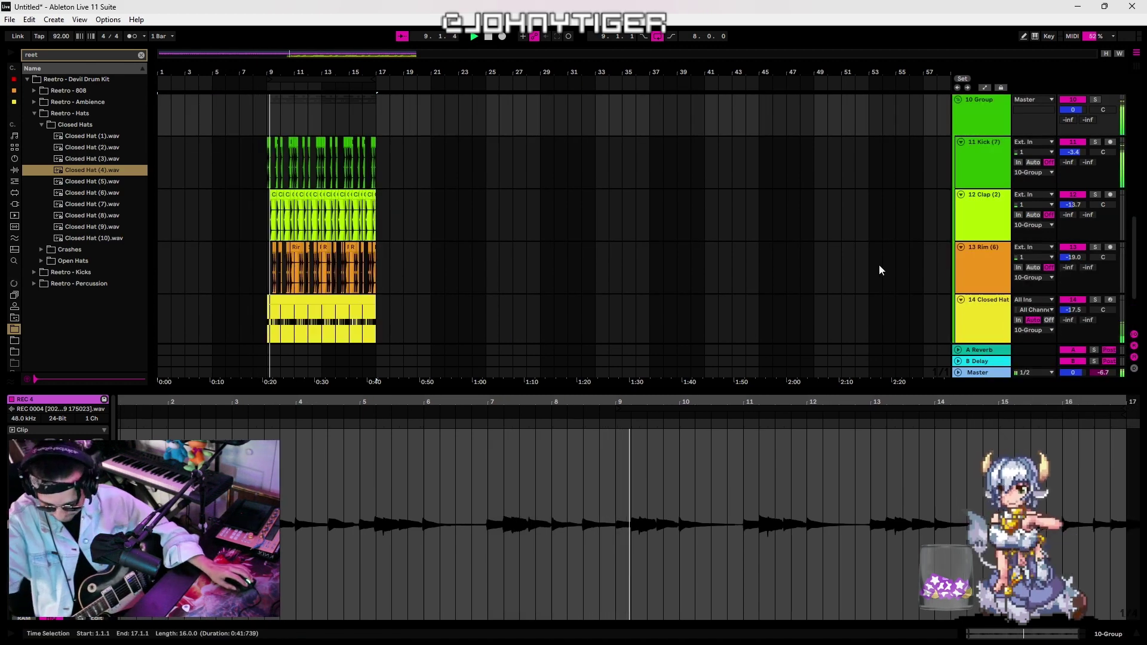
# Play the arrangement from 1.1.1 and look over all the guitar and drum tracks
pyautogui.scroll(2, 315, 190)
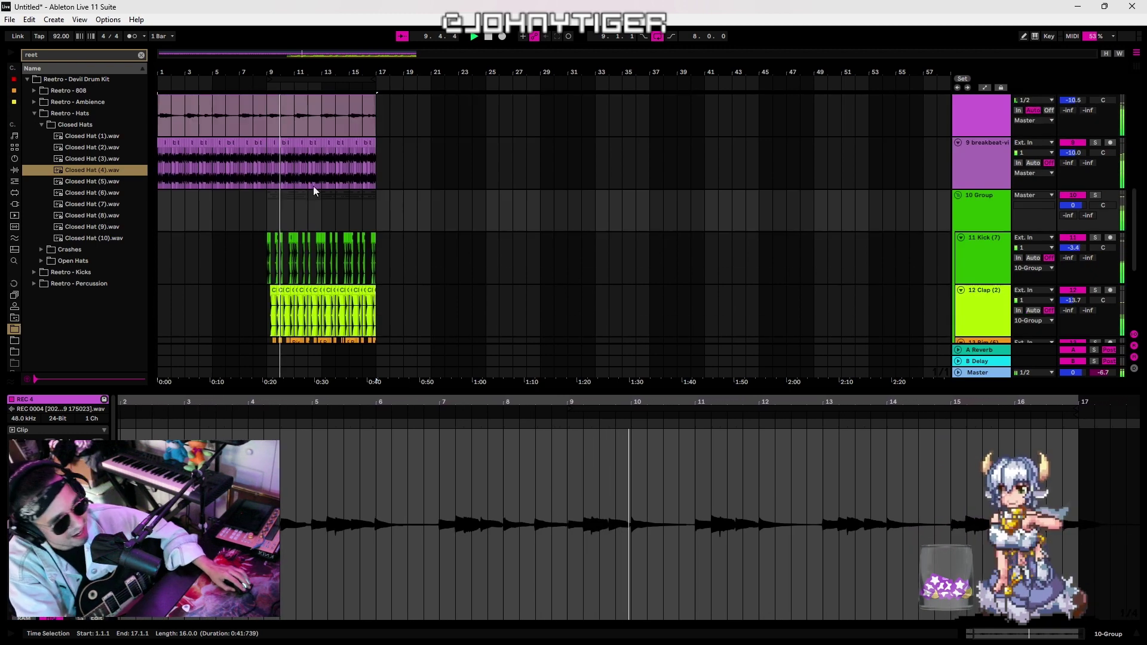
pyautogui.scroll(8, 826, 231)
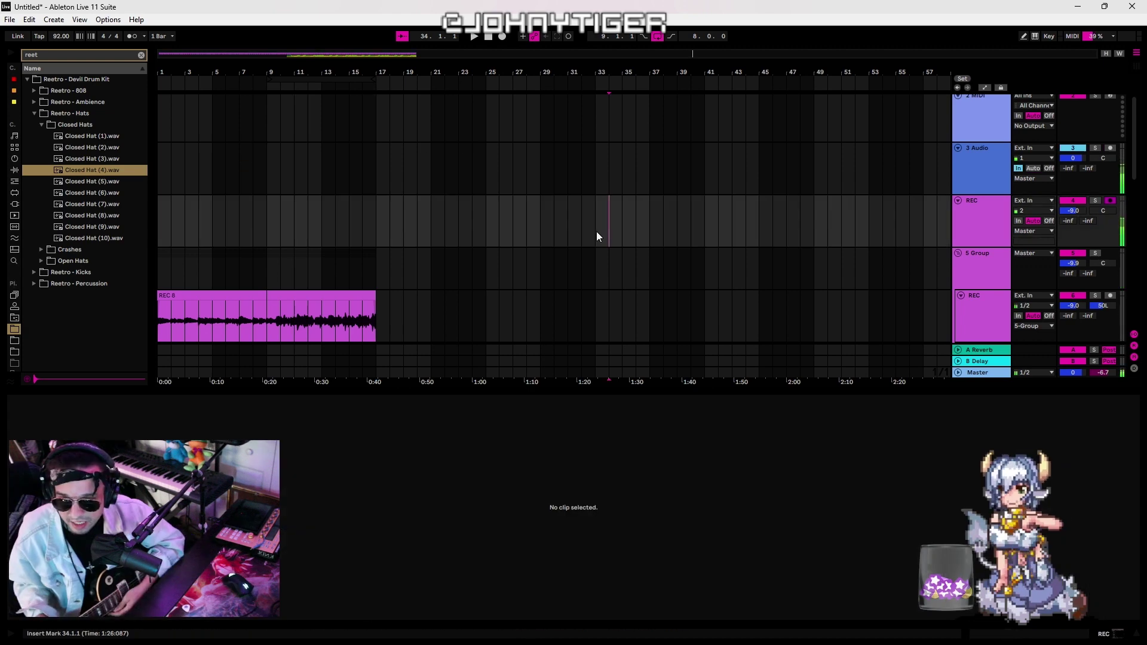
pyautogui.press('space')
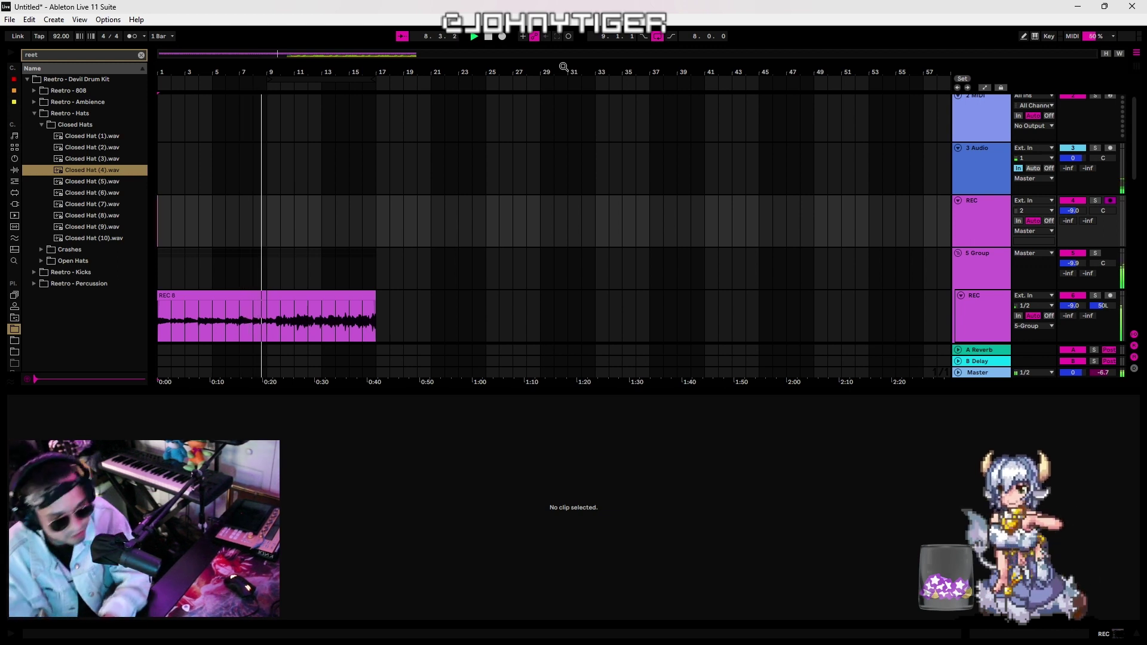
pyautogui.scroll(-1, 381, 146)
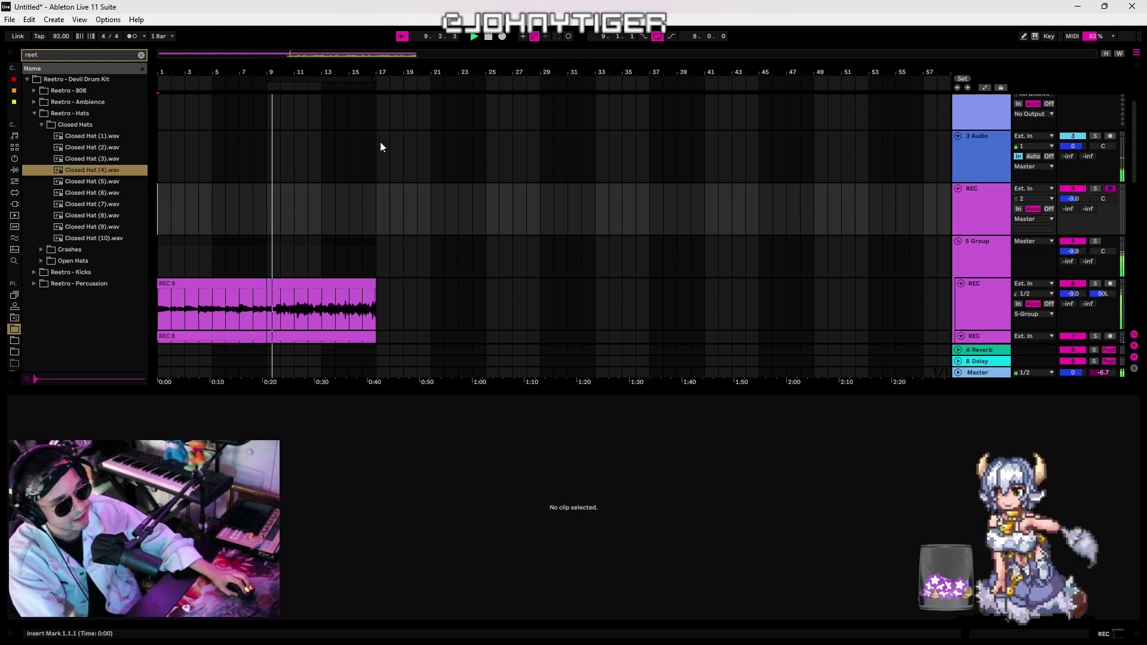
pyautogui.scroll(-3, 399, 263)
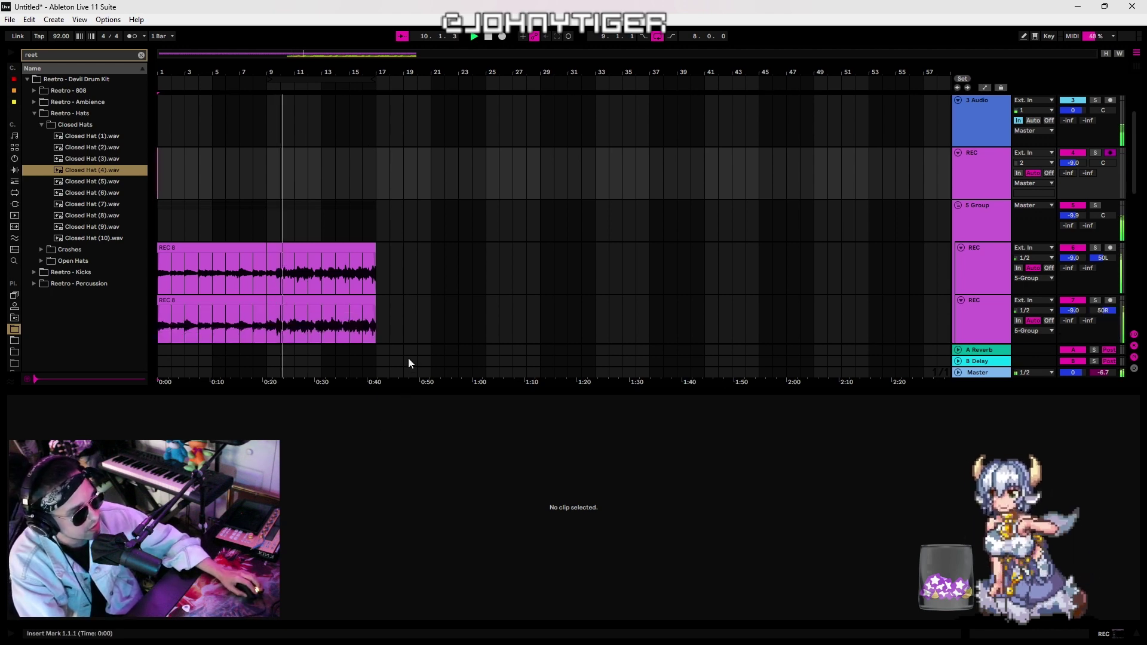
pyautogui.scroll(-4, 376, 328)
pyautogui.scroll(-15, 323, 290)
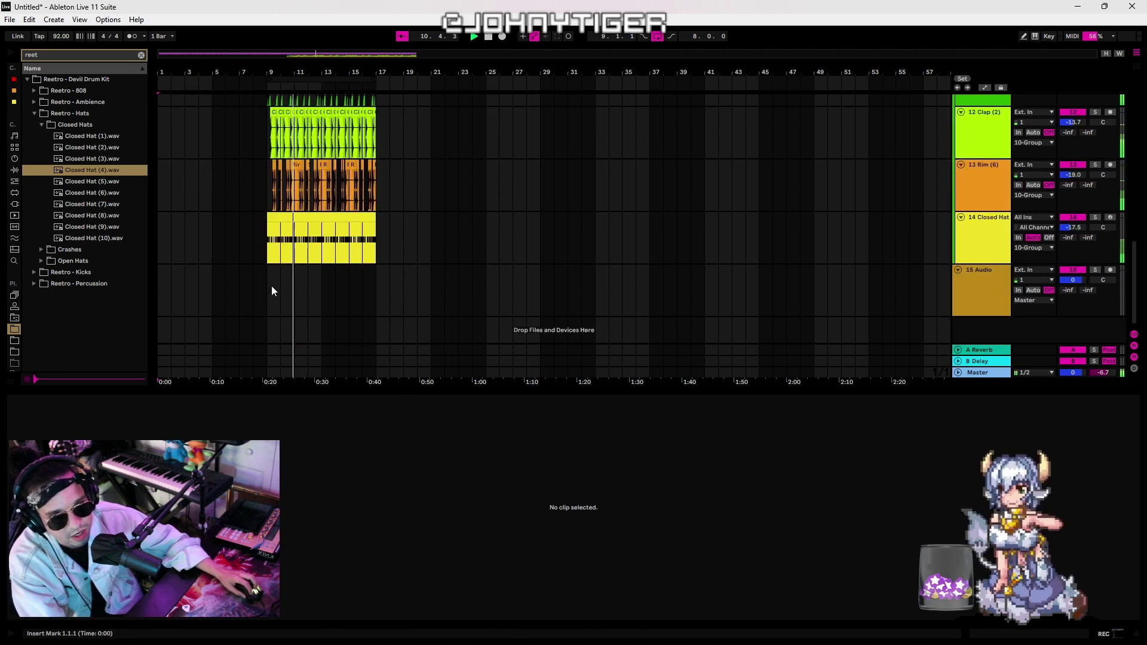
# Move the second half of the REC 4 guitar clip from 9.1.1 out to about bar 31 and play back from 8.1.1
pyautogui.scroll(10, 271, 286)
pyautogui.moveTo(269, 221)
pyautogui.mouseDown()
pyautogui.moveTo(365, 202)
pyautogui.moveTo(619, 223)
pyautogui.mouseUp()
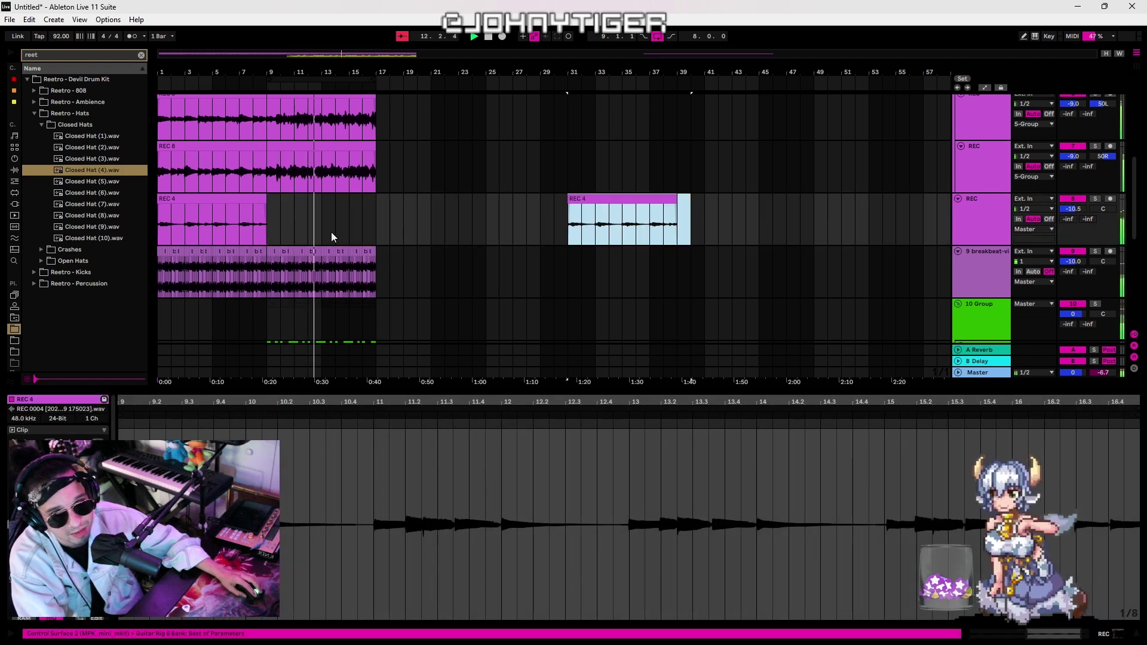
pyautogui.click(244, 213)
pyautogui.press('space')
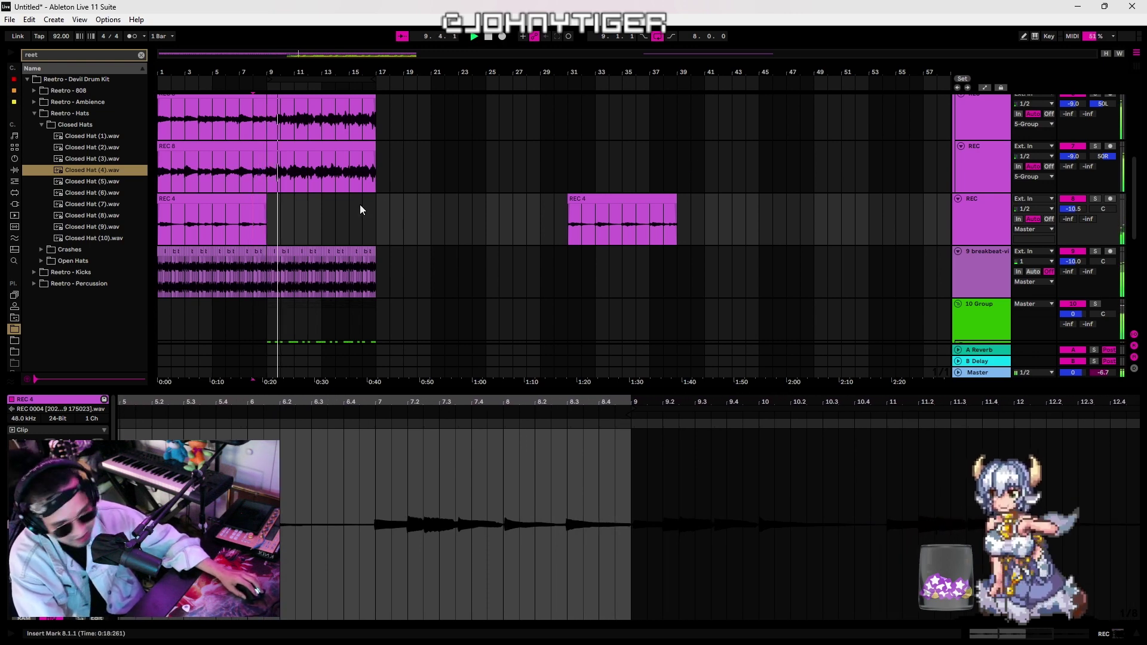
# Select the time range from 9.1.1 to 17.1.1 across all tracks and inspect the clips in that section
pyautogui.scroll(-1, 283, 263)
pyautogui.scroll(-6, 283, 263)
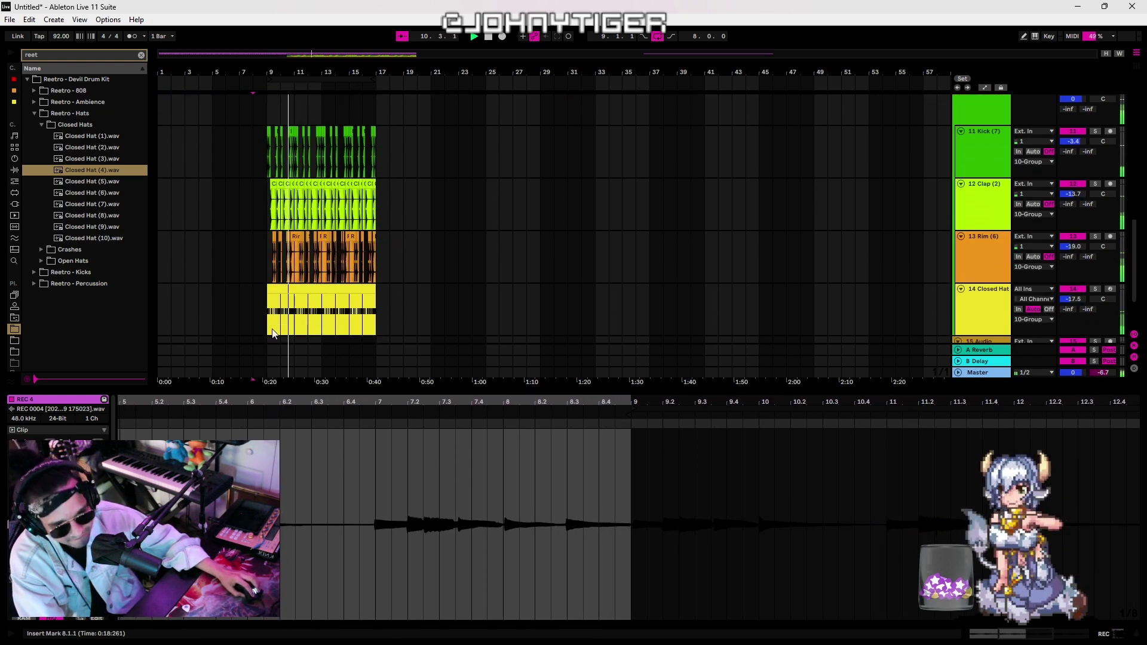
pyautogui.moveTo(267, 374); pyautogui.dragTo(382, 5)
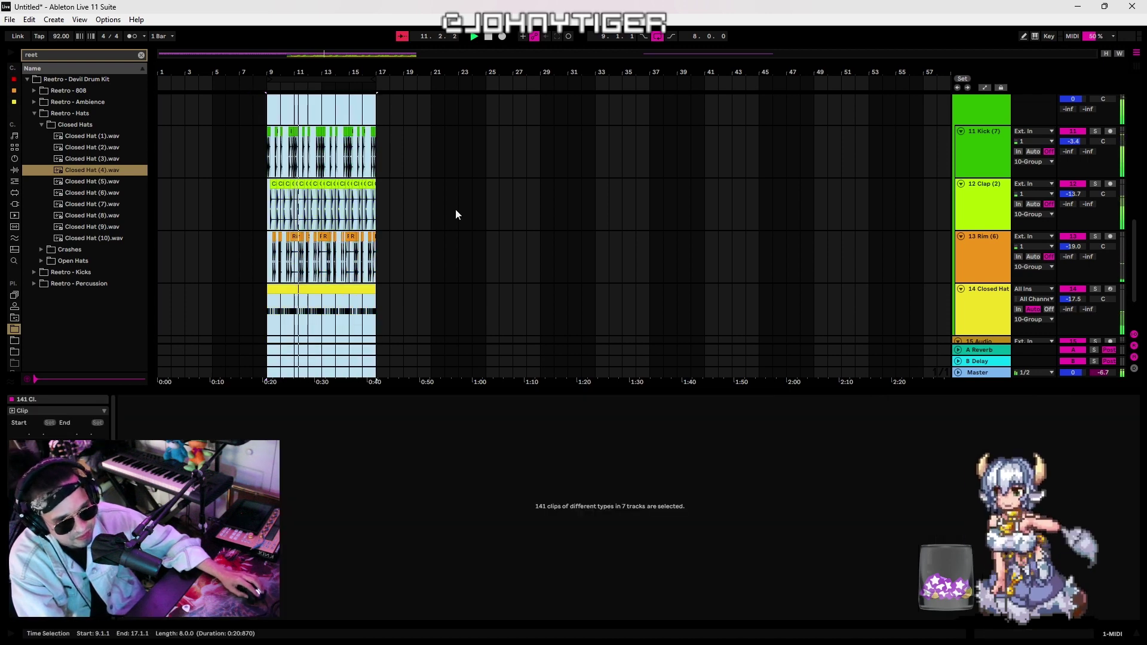
pyautogui.scroll(10, 449, 272)
pyautogui.scroll(-10, 430, 257)
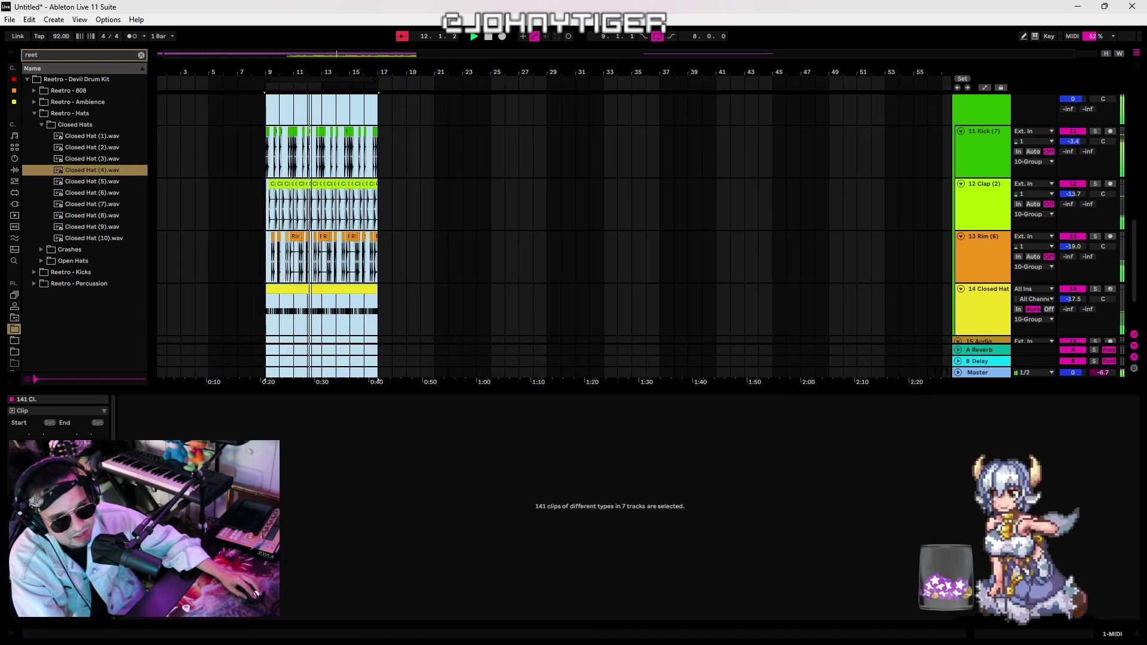
pyautogui.scroll(5, 538, 168)
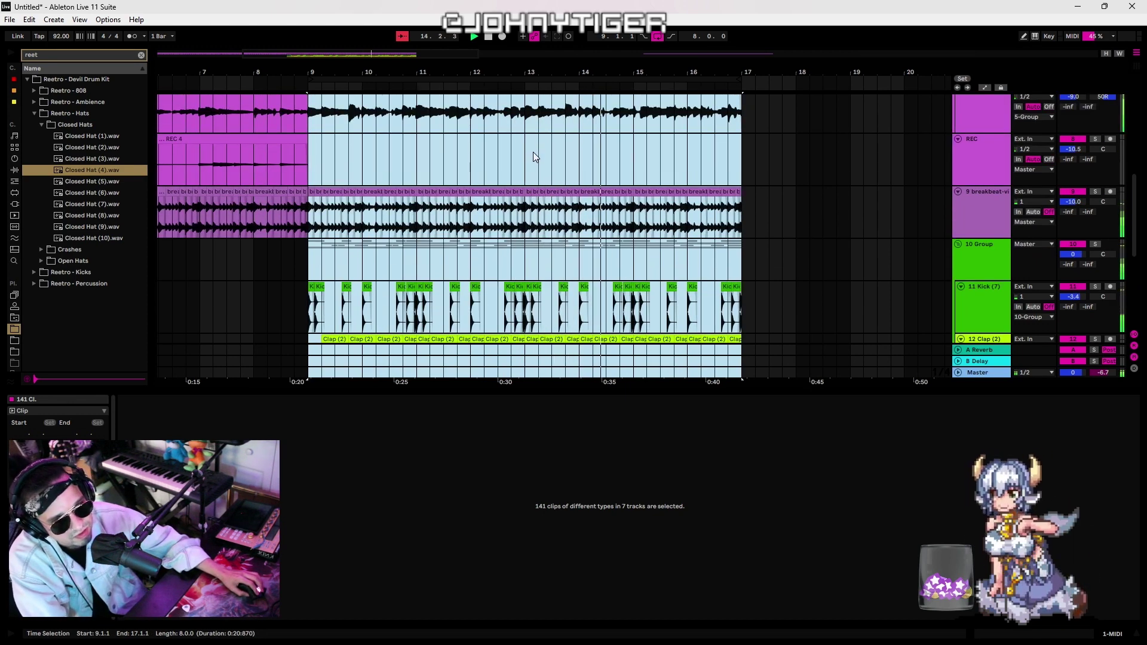
# Play the section from 9.1.1 again to check the grouped drums against the breakbeat
pyautogui.click(310, 253)
pyautogui.press('space')
pyautogui.scroll(-3, 905, 212)
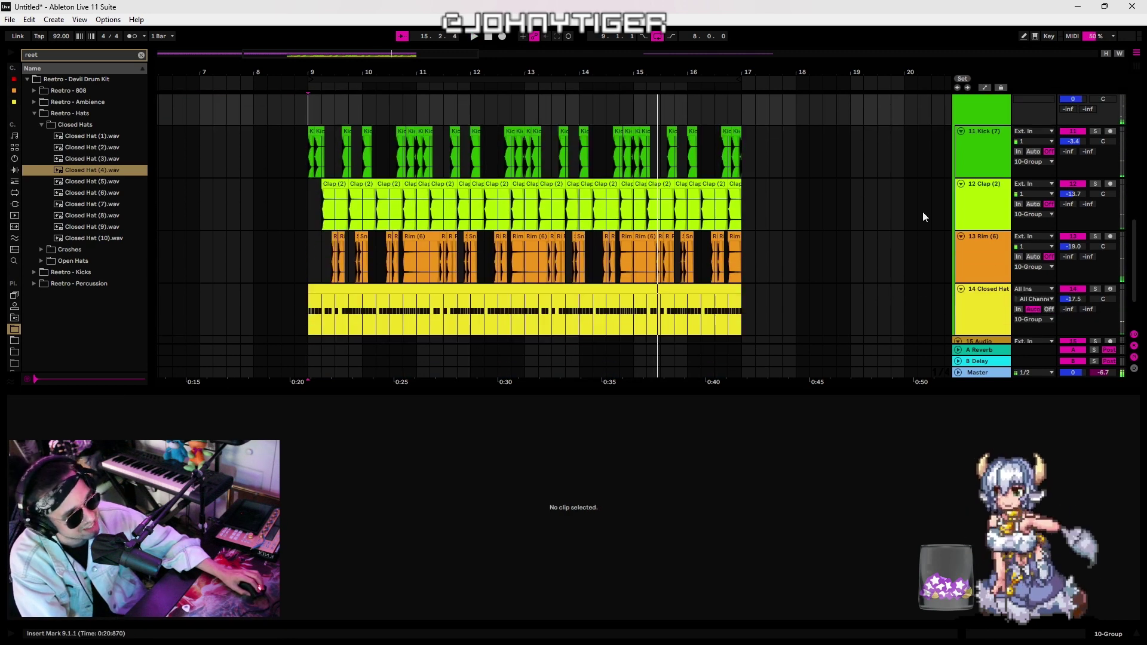
pyautogui.press('space')
pyautogui.scroll(3, 839, 200)
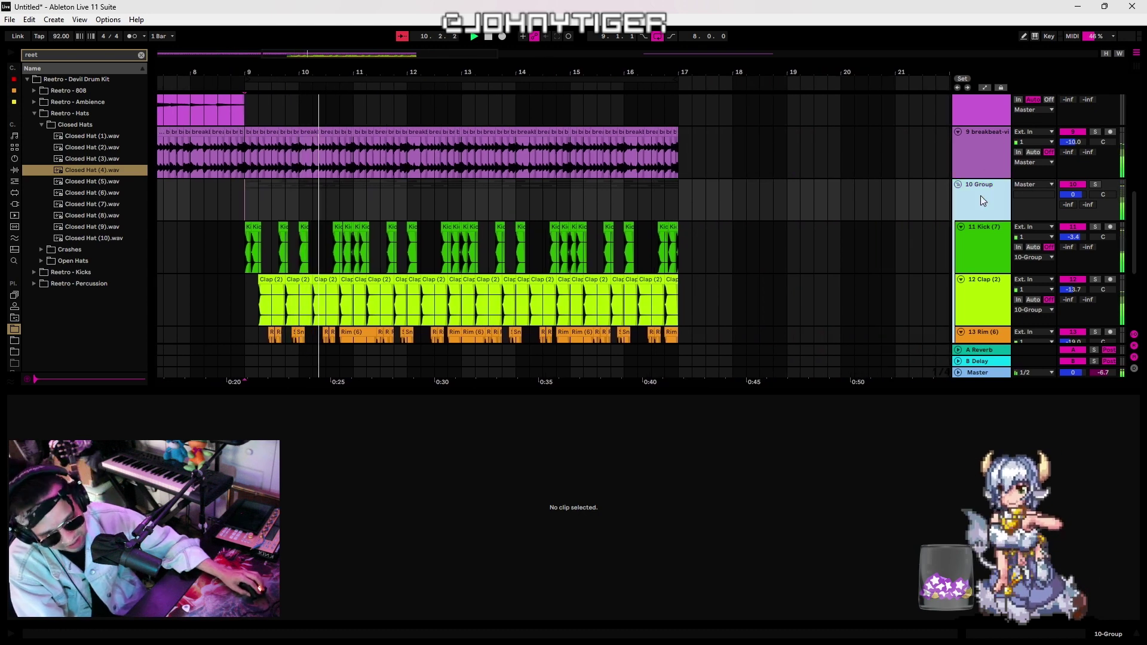
# Move the empty MIDI track above the drum group, directly below the breakbeat track
pyautogui.scroll(-3, 976, 209)
pyautogui.moveTo(973, 307); pyautogui.dragTo(976, 150)
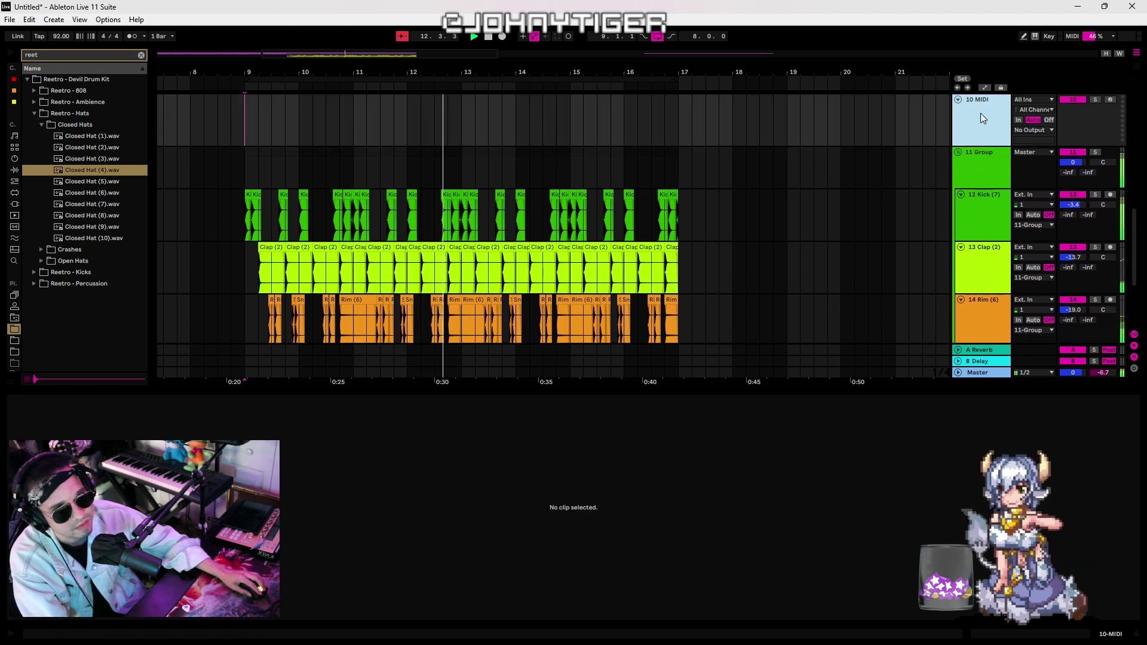
pyautogui.scroll(5, 420, 196)
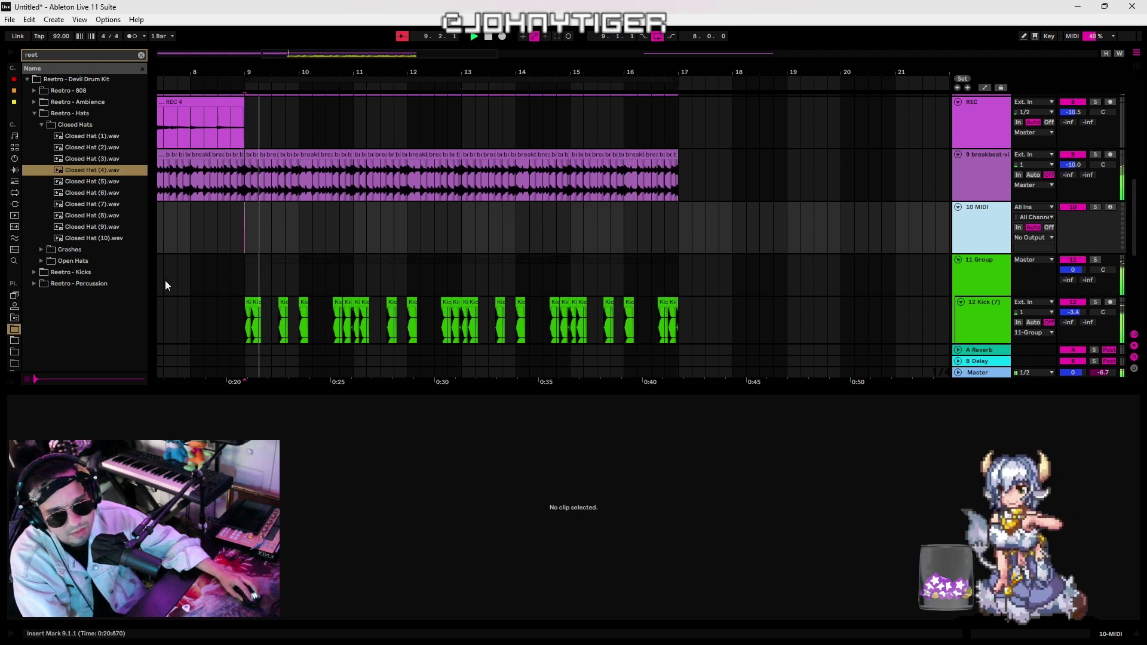
# Audition the 808 samples in the Reetro - 808 folder of the Devil Drum Kit, then return to the browser search
pyautogui.click(38, 88)
pyautogui.press('space')
pyautogui.click(71, 101)
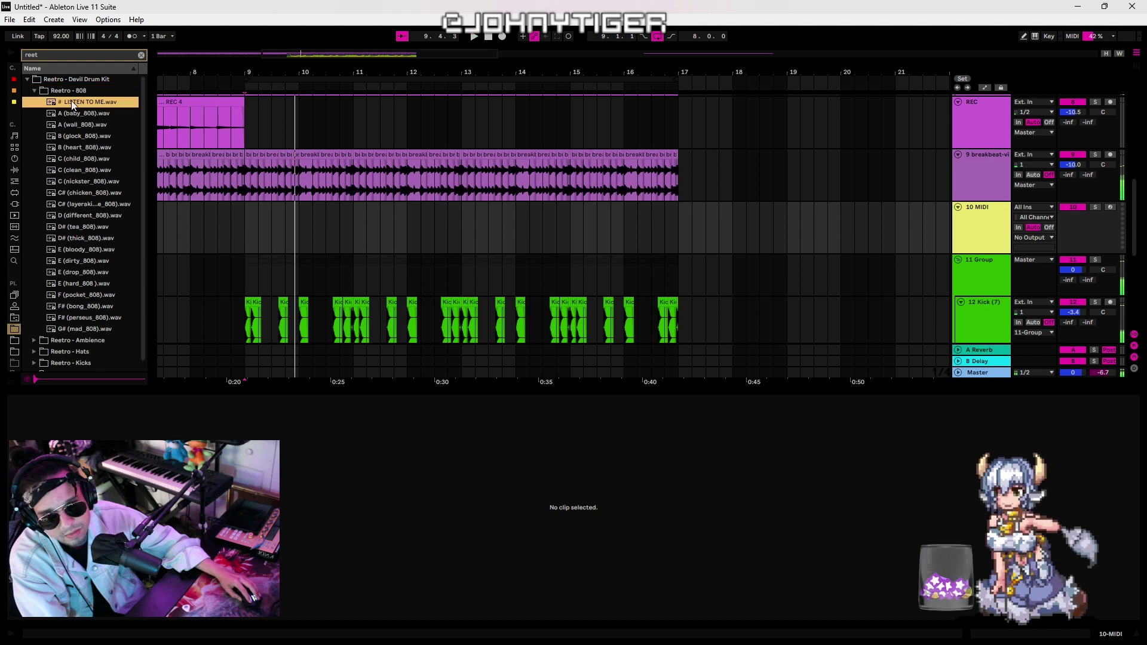
pyautogui.click(72, 124)
pyautogui.click(72, 138)
pyautogui.click(73, 158)
pyautogui.click(73, 171)
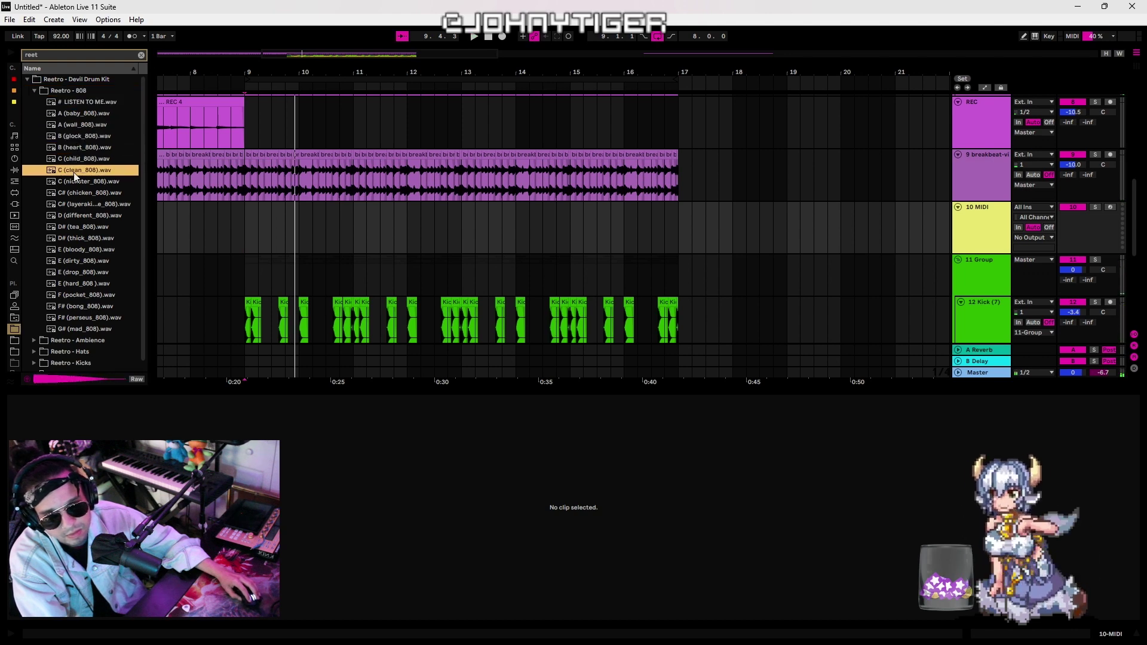
pyautogui.click(77, 182)
pyautogui.click(88, 239)
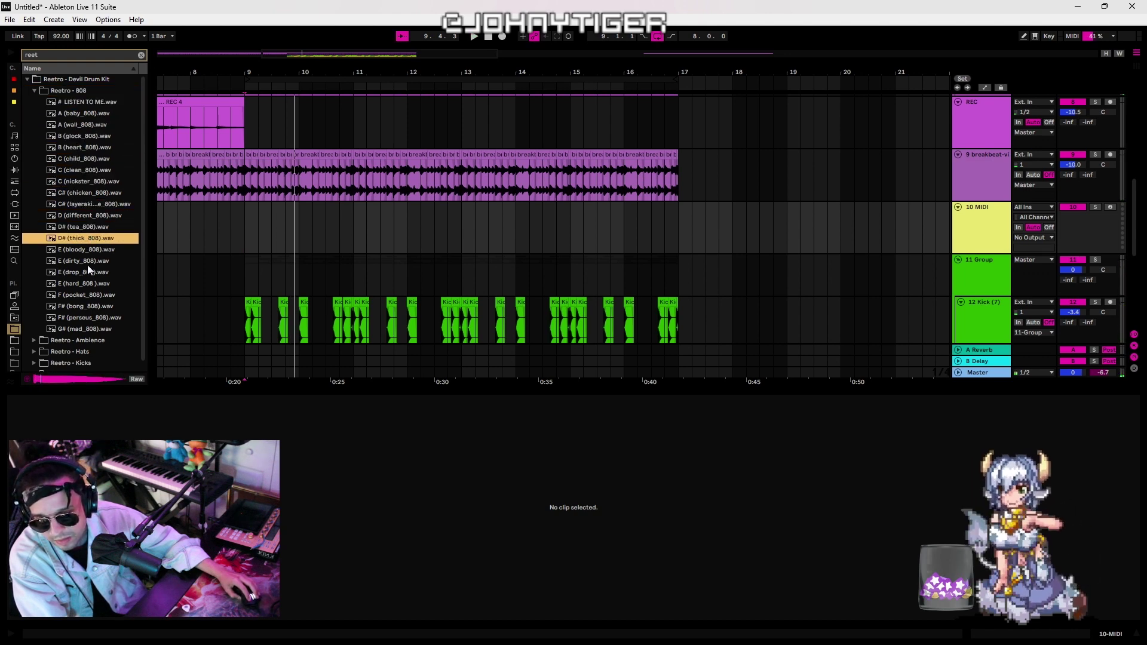
pyautogui.click(88, 262)
pyautogui.click(93, 248)
pyautogui.click(81, 264)
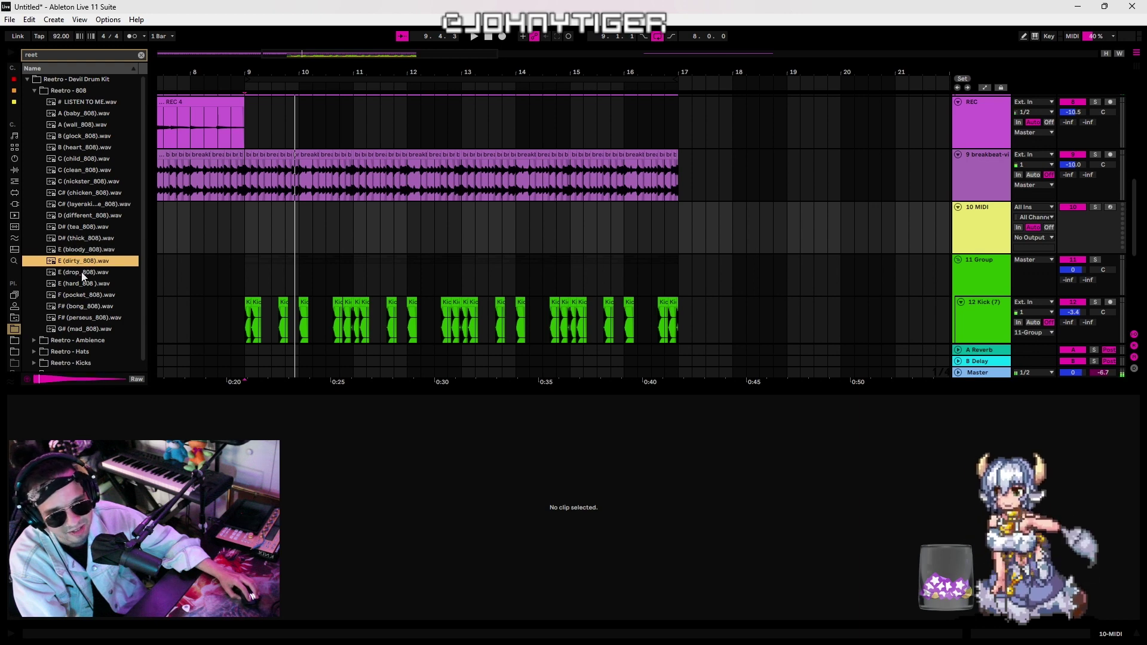
pyautogui.click(81, 272)
pyautogui.click(83, 285)
pyautogui.click(84, 297)
pyautogui.click(87, 308)
pyautogui.click(88, 317)
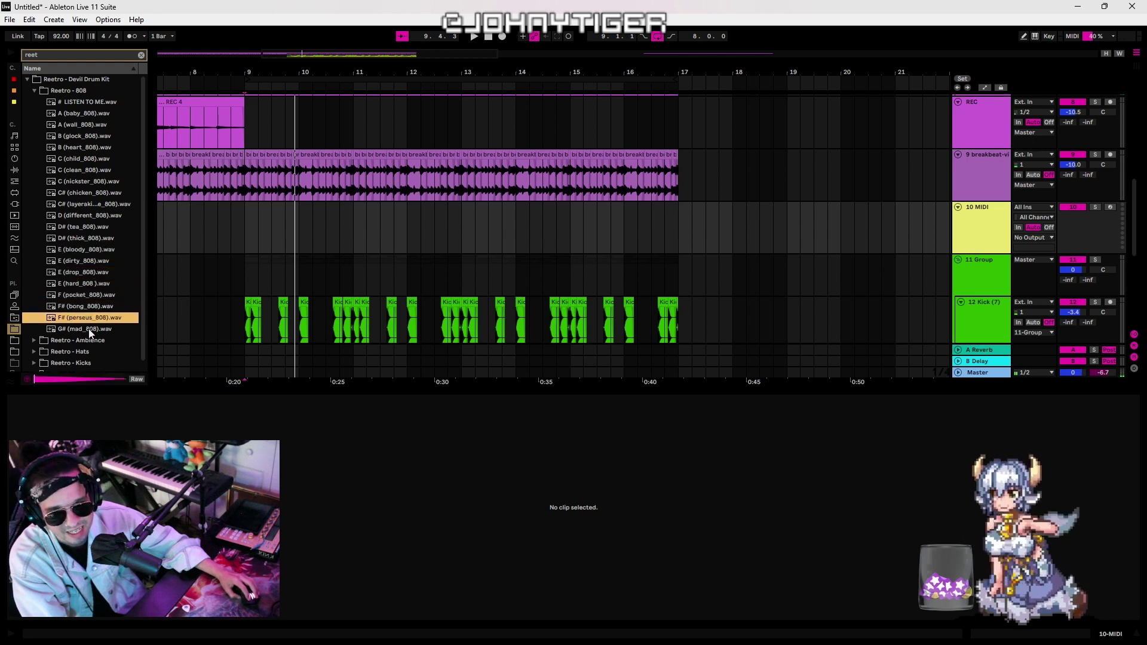
pyautogui.click(89, 328)
pyautogui.click(80, 215)
pyautogui.click(80, 159)
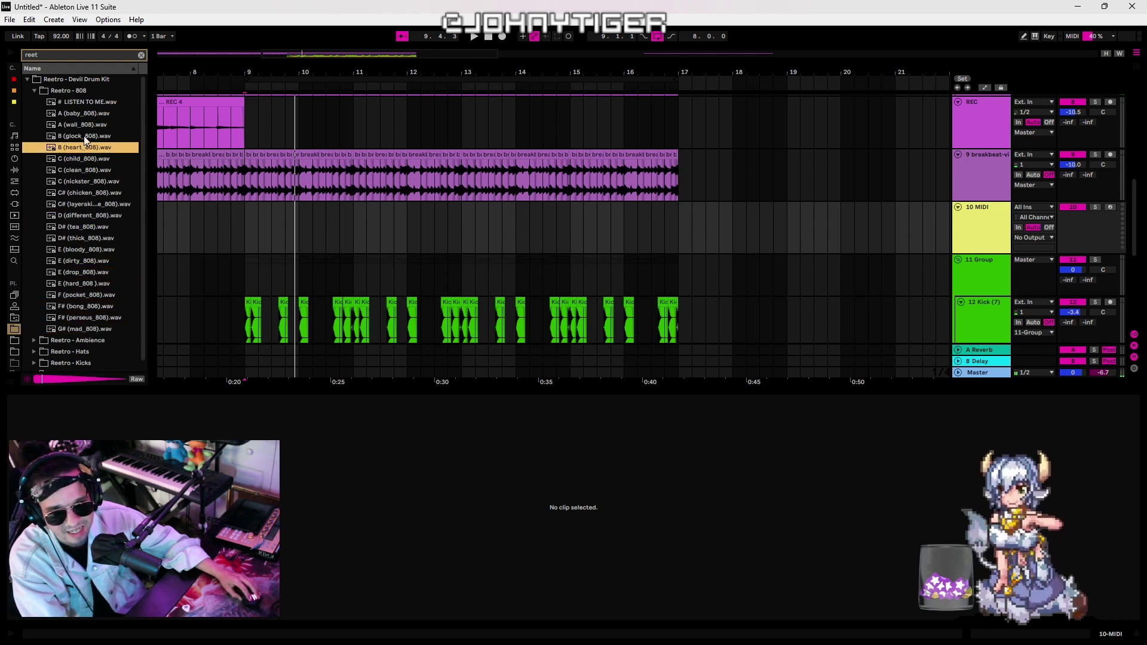
pyautogui.click(74, 55)
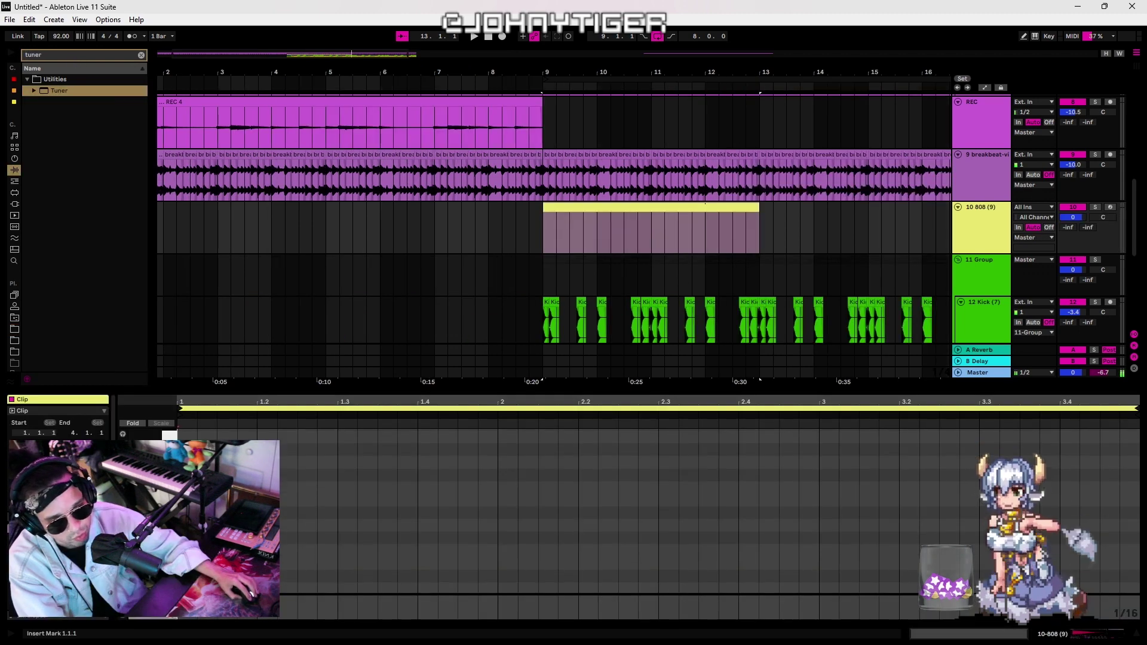
# Add a C3 note at the start of the 808 (9) clip and lengthen it to one full bar
pyautogui.doubleClick(188, 479)
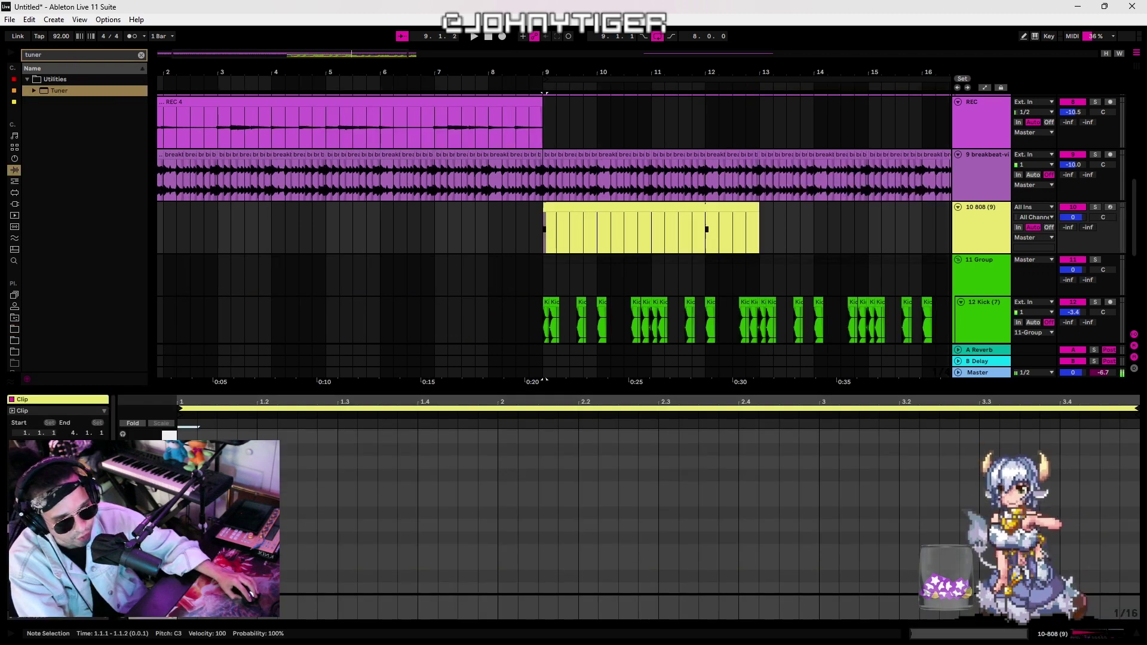
pyautogui.press('space')
pyautogui.moveTo(197, 550); pyautogui.dragTo(498, 542)
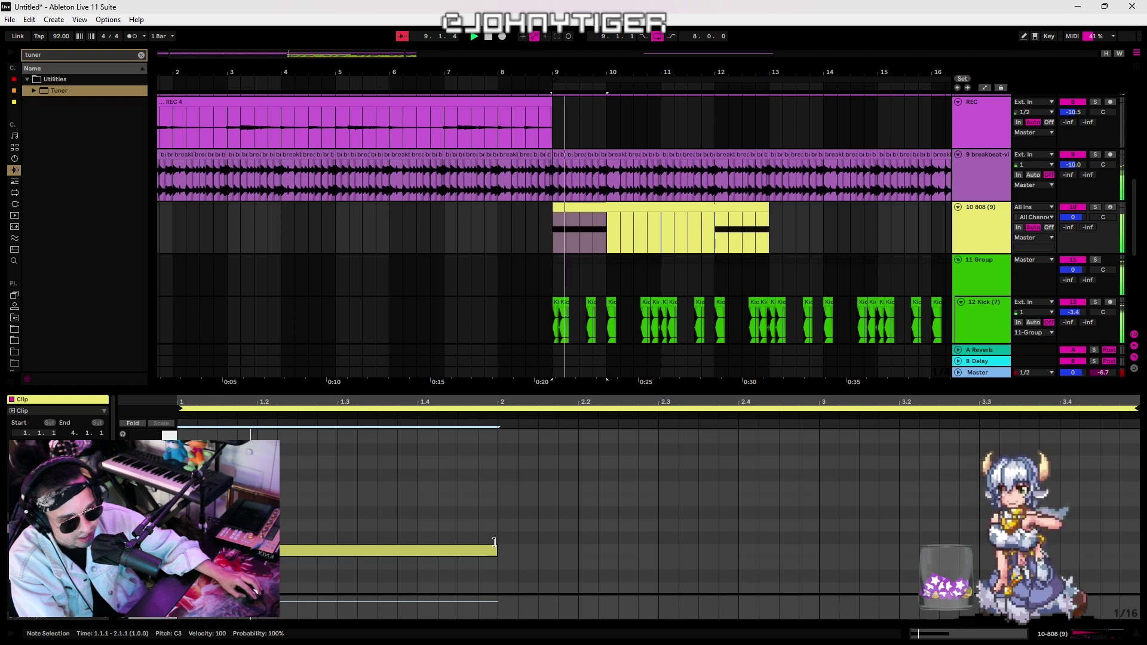
# Show the 808 track's devices and play from 9.1.1 to check the sample's pitch on the Tuner
pyautogui.doubleClick(968, 228)
pyautogui.press('space')
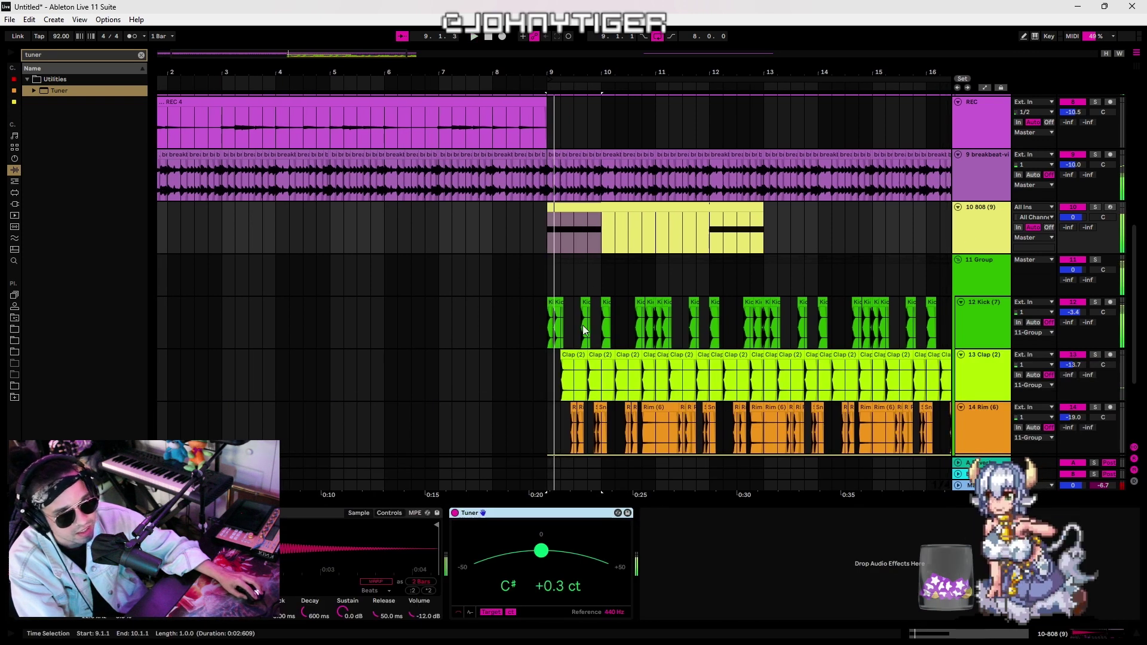
pyautogui.click(633, 206)
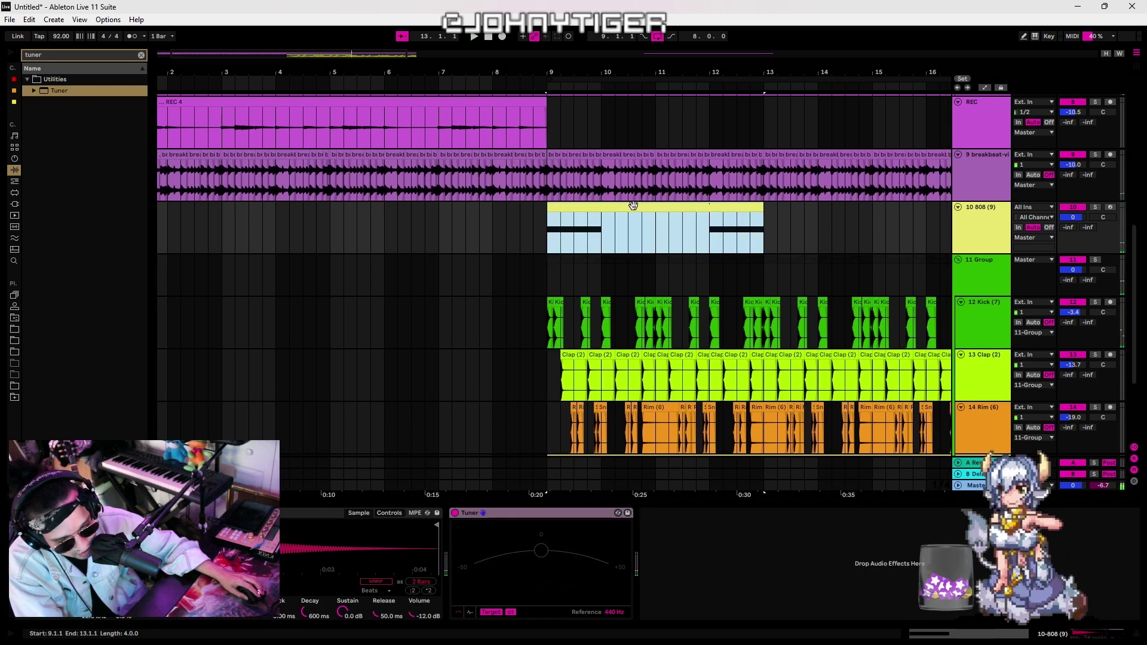
pyautogui.press('space')
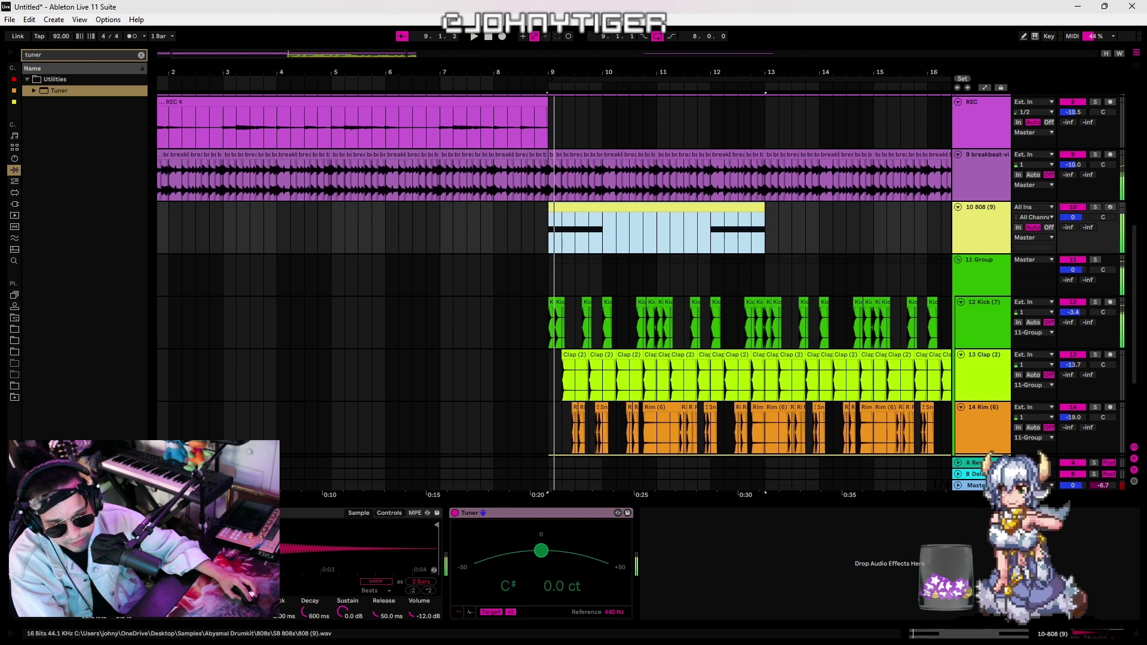
# Transpose the 808 sample by -1 st and play it back to check the tuning
pyautogui.click(37, 549)
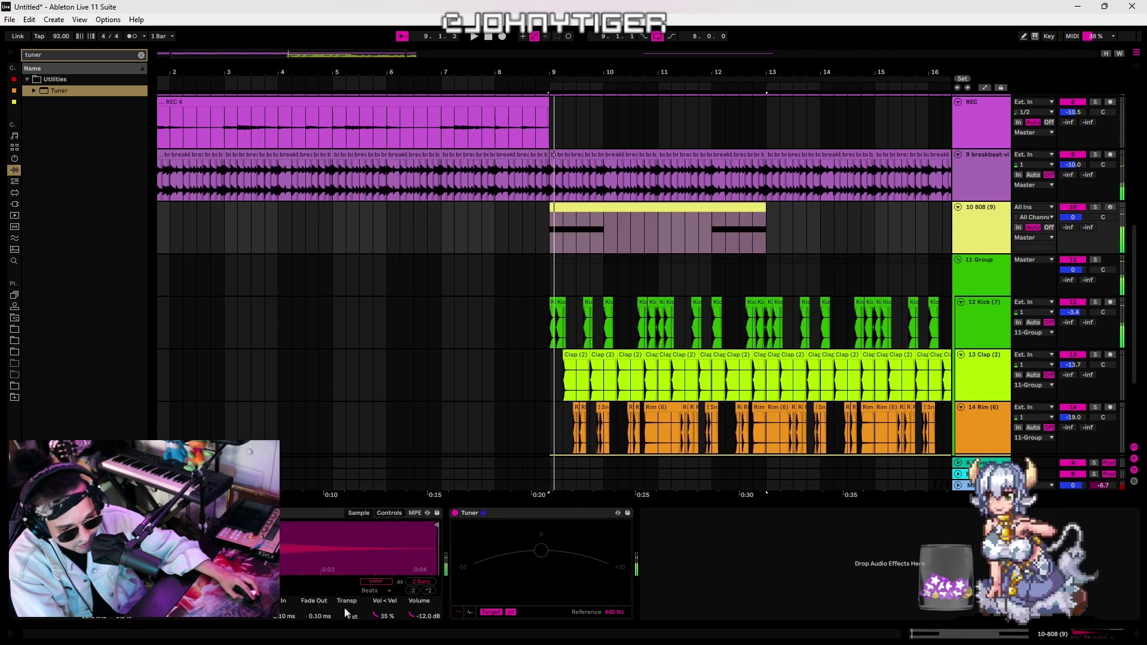
pyautogui.press('space')
pyautogui.moveTo(344, 607); pyautogui.dragTo(344, 602)
pyautogui.press('space')
pyautogui.press('space')
pyautogui.press('space')
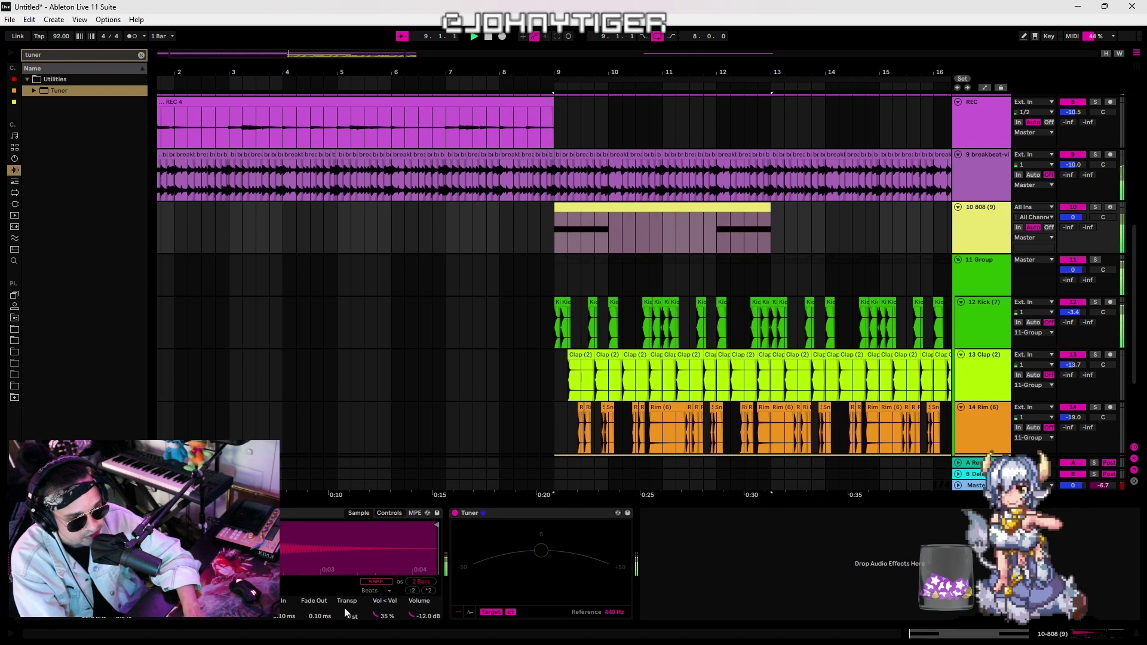
pyautogui.press('space')
pyautogui.press('space')
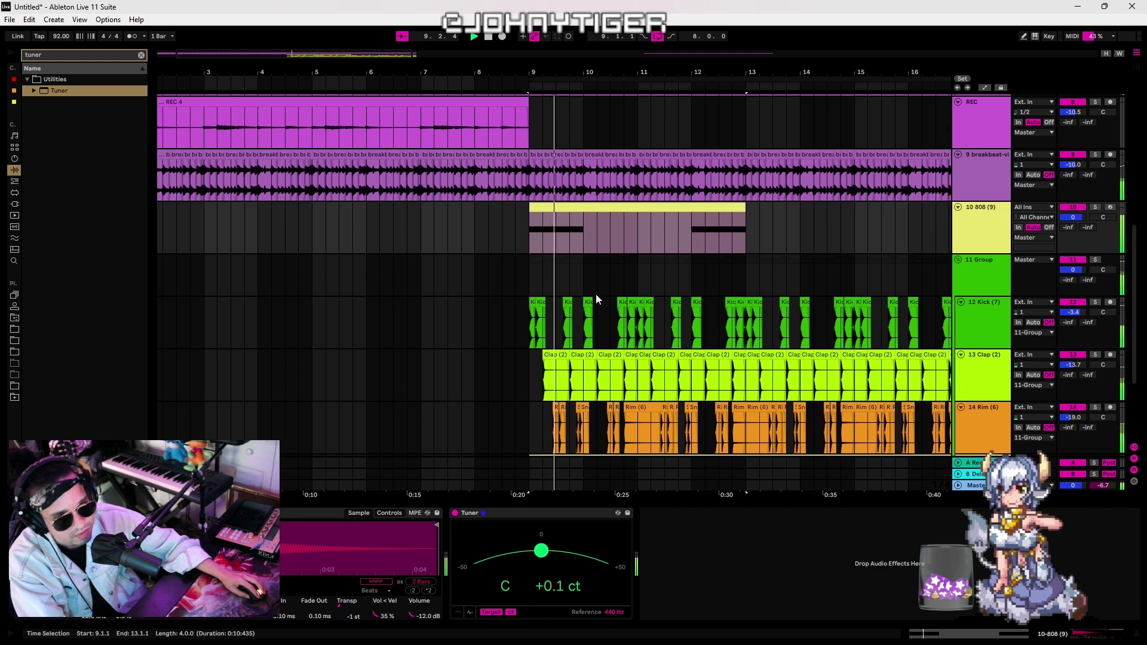
# Open the 808 clip's notes and transpose all of them up two octaves to C5
pyautogui.press('space')
pyautogui.doubleClick(578, 206)
pyautogui.click(586, 610)
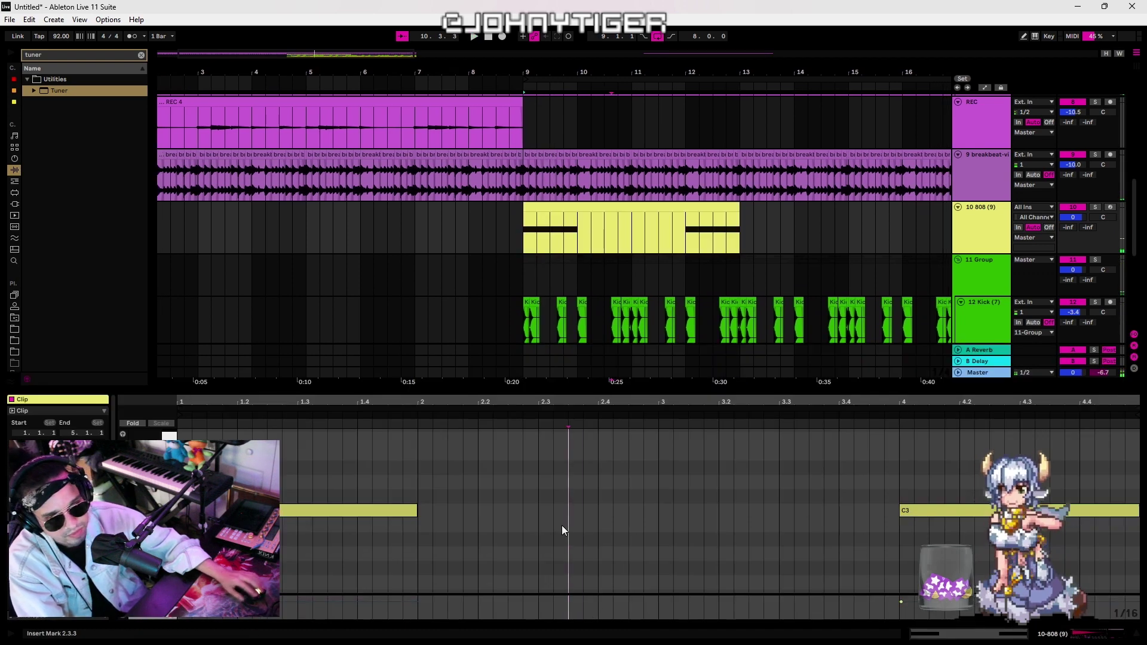
pyautogui.hotkey('ctrl', 'a')
pyautogui.hotkey('shift', 'Up')
pyautogui.hotkey('shift', 'Up')
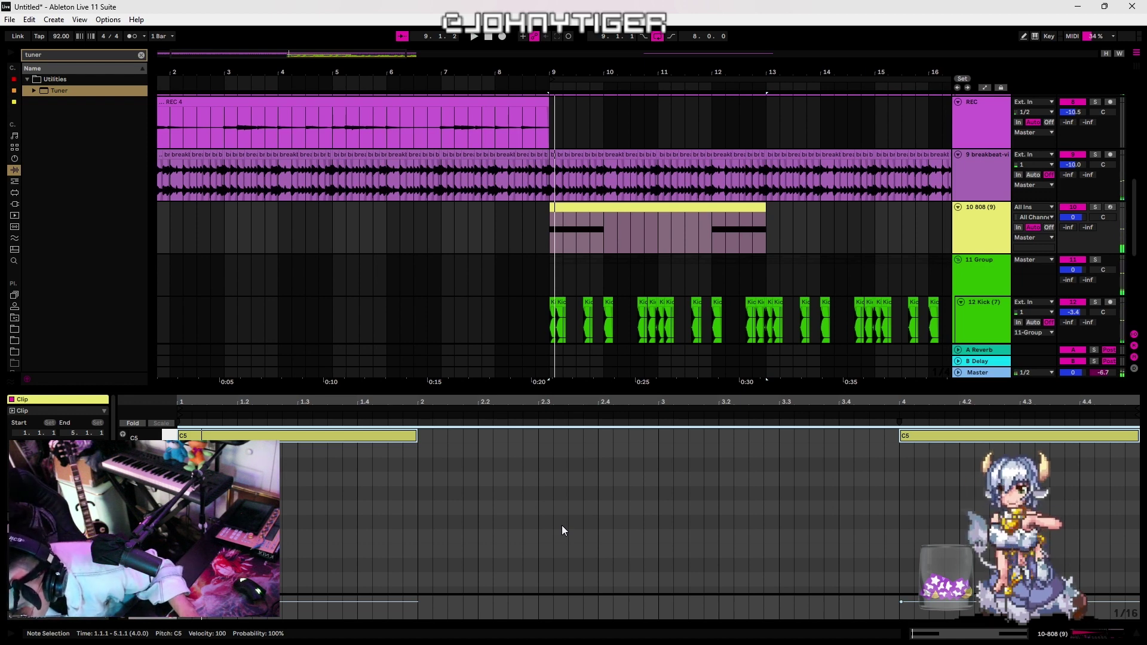
# Lower the selected 808 notes in semitones to E4 and compare them with the octave above
pyautogui.press('Down')
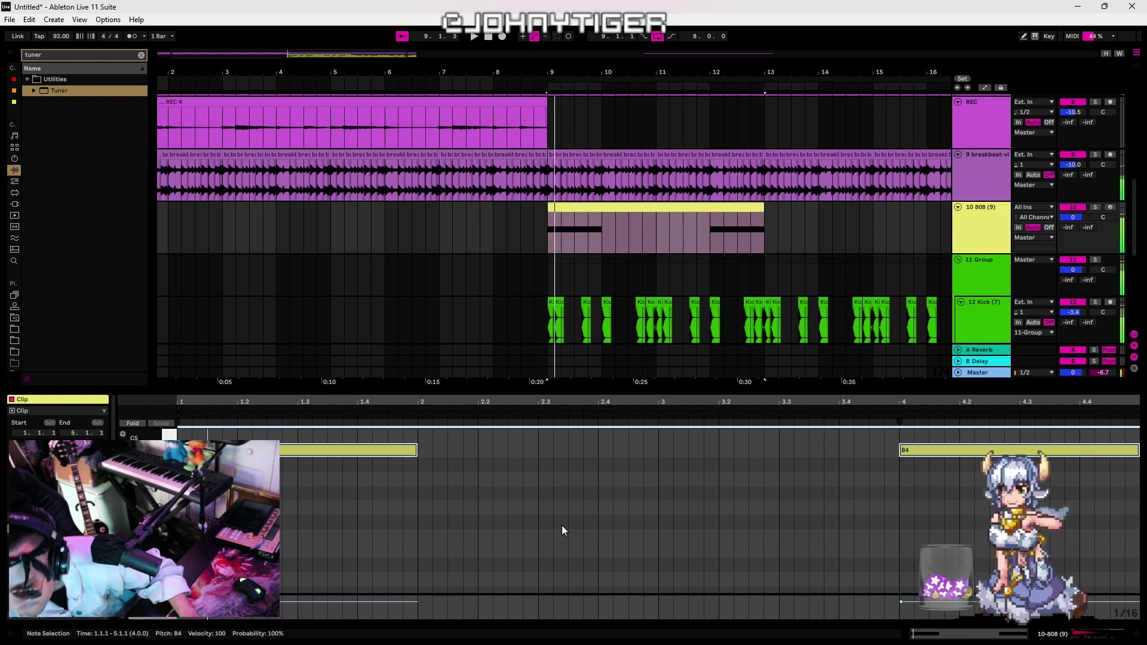
pyautogui.press('Down')
pyautogui.press('Down')
pyautogui.press('Down')
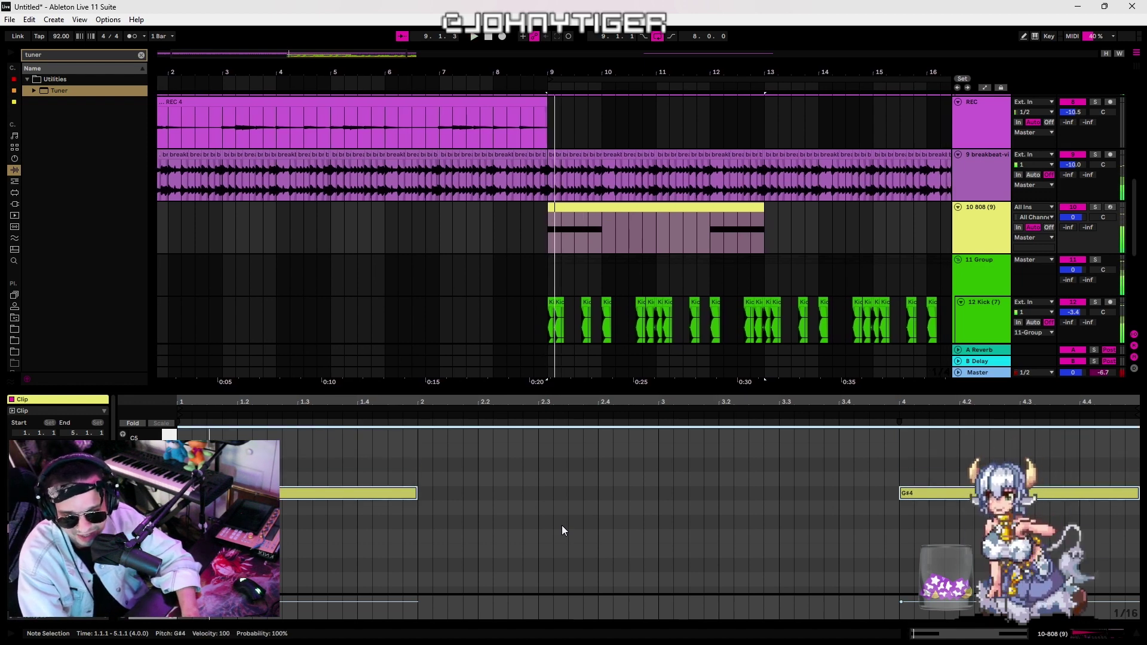
pyautogui.press('Down')
pyautogui.press('Down')
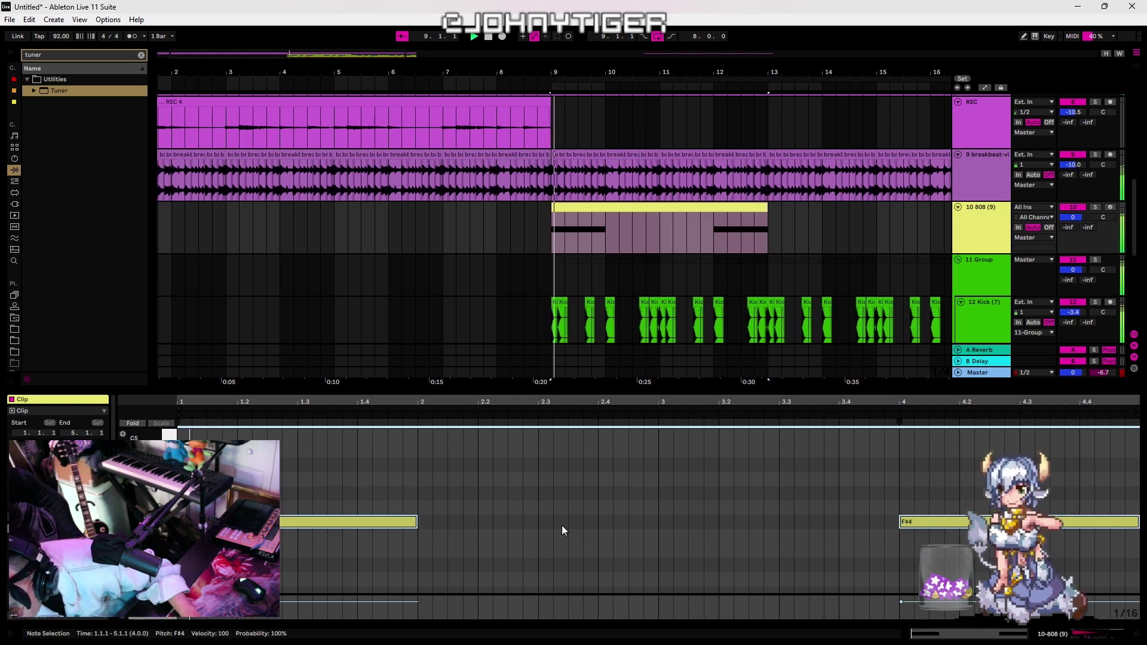
pyautogui.press('Down')
pyautogui.press('Down')
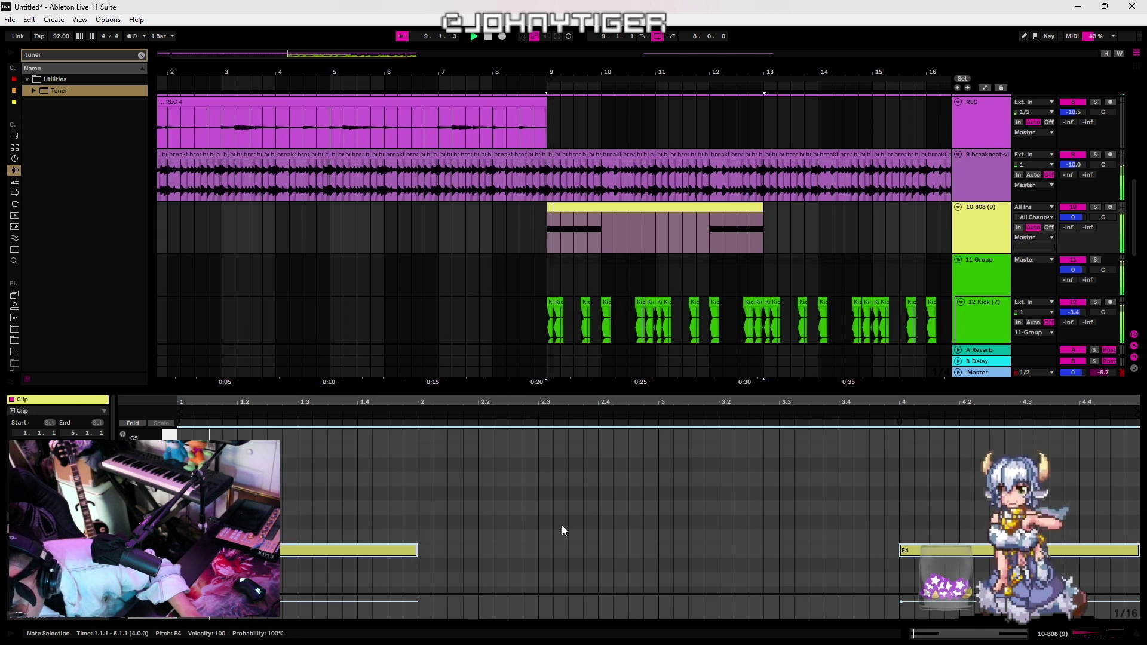
pyautogui.hotkey('shift', 'Up')
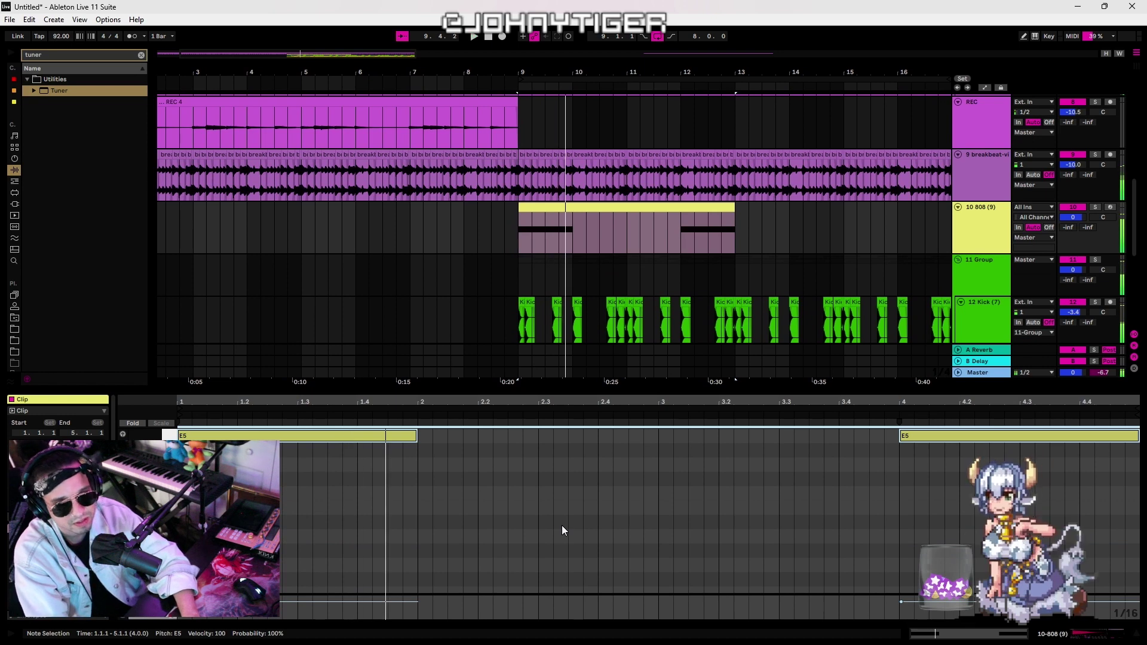
pyautogui.hotkey('shift', 'Down')
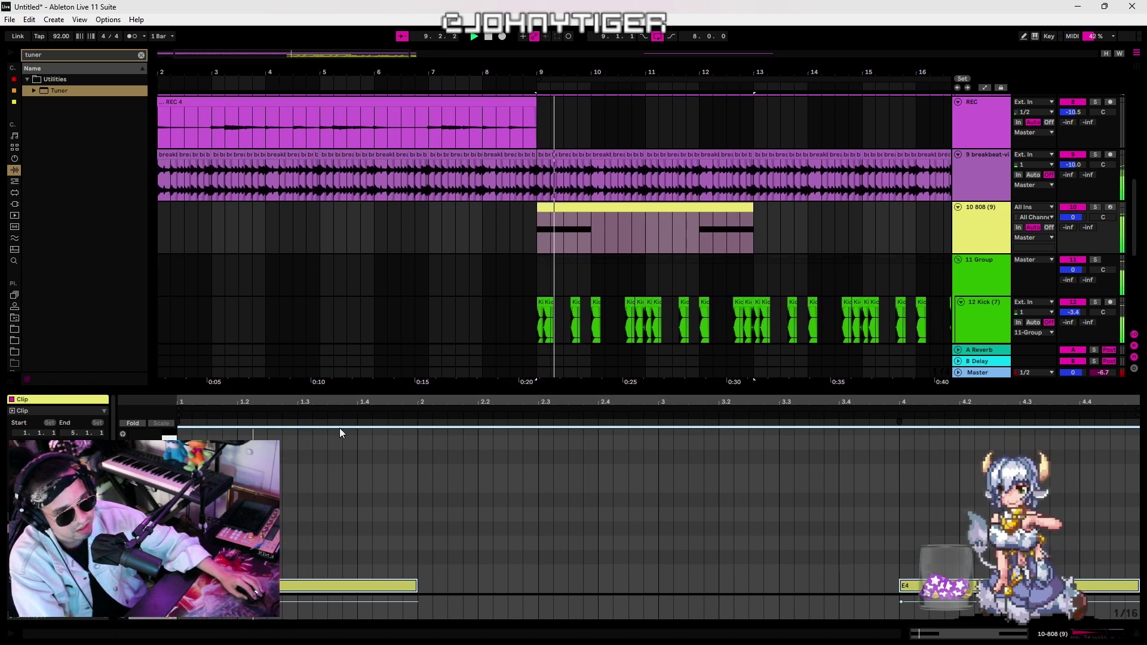
# Shorten the E4 notes to an eighth note and add another E4 from 1.1.3 to 1.3.1
pyautogui.scroll(2, 391, 502)
pyautogui.press('space')
pyautogui.moveTo(415, 526); pyautogui.dragTo(201, 526)
pyautogui.click(238, 525)
pyautogui.press('space')
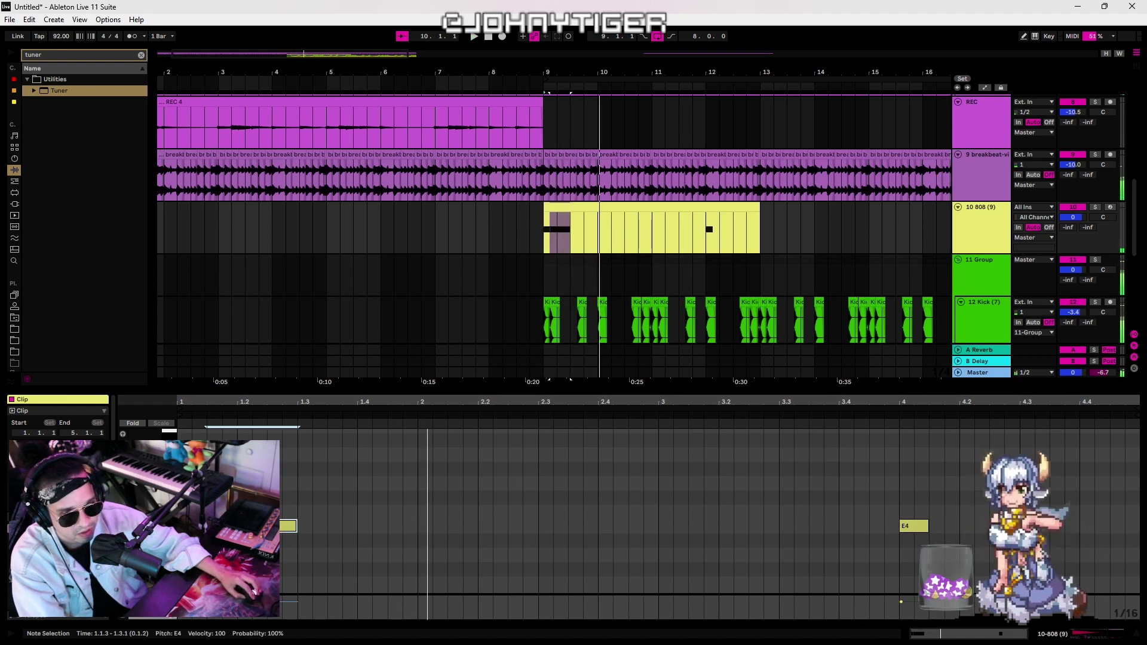
# Copy the longer E4 note to 2.1.1 and raise the copy to C5, auditioning it in playback
pyautogui.moveTo(247, 525); pyautogui.dragTo(454, 484)
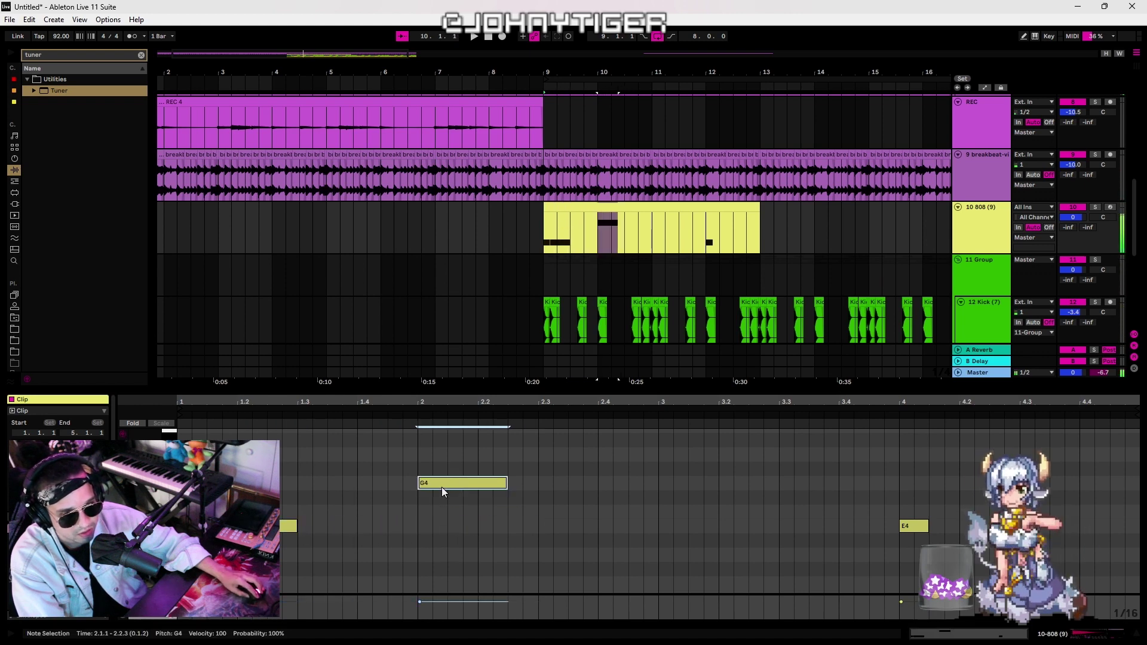
pyautogui.moveTo(442, 486); pyautogui.dragTo(440, 472)
pyautogui.press('space')
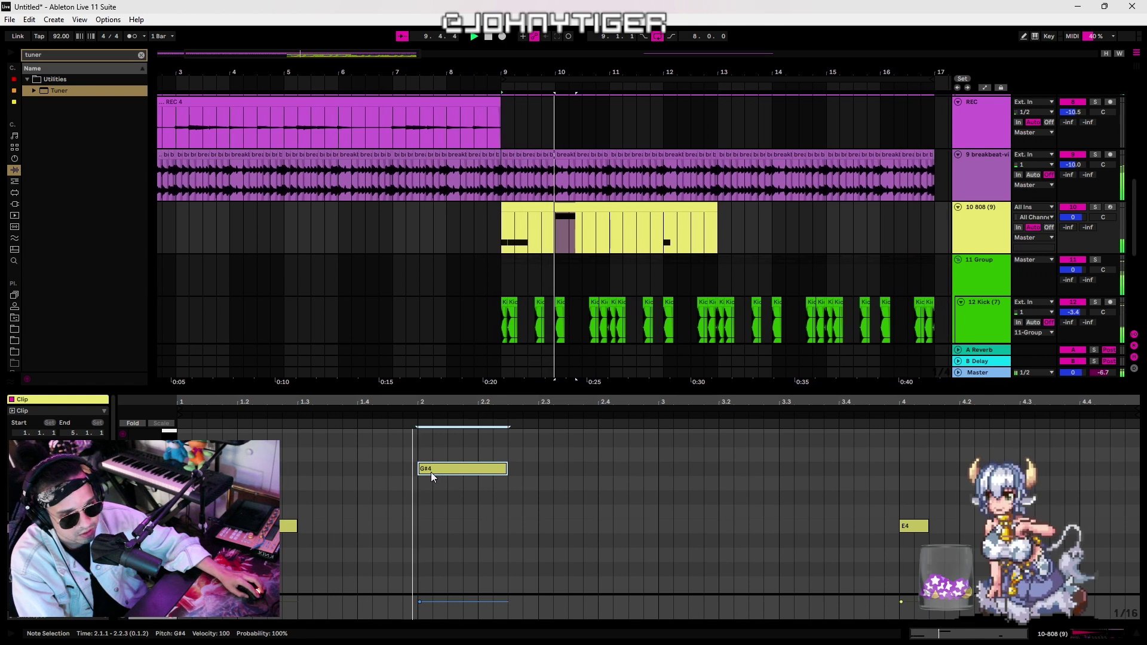
pyautogui.moveTo(427, 469)
pyautogui.mouseDown()
pyautogui.moveTo(427, 425)
pyautogui.moveTo(426, 448)
pyautogui.mouseUp()
pyautogui.press('space')
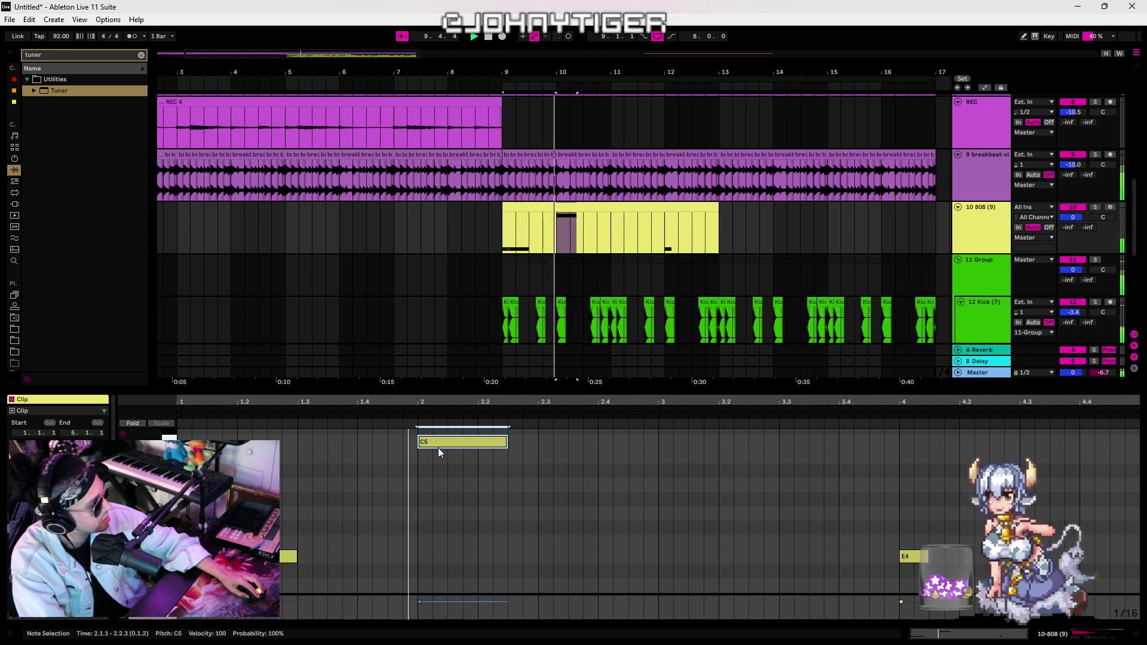
pyautogui.press('space')
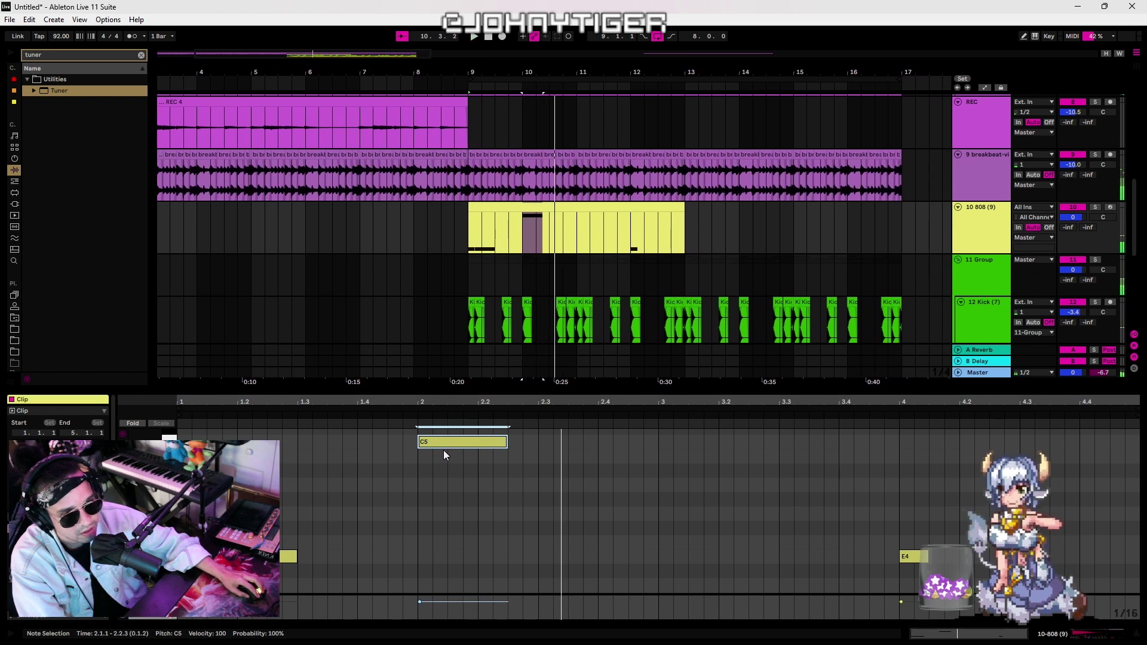
# Copy the C5 note to 2.3.3 as an A4 and divide it into two consecutive A4 notes
pyautogui.moveTo(597, 453)
pyautogui.mouseDown()
pyautogui.moveTo(447, 453)
pyautogui.moveTo(616, 457)
pyautogui.moveTo(616, 484)
pyautogui.mouseUp()
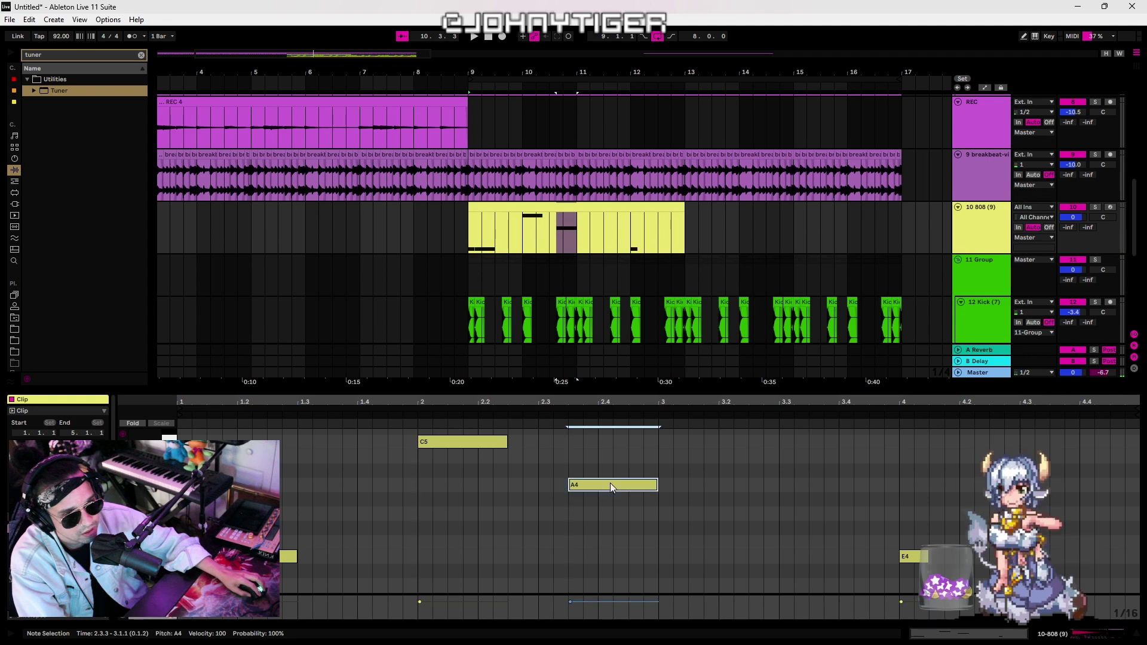
pyautogui.press('space')
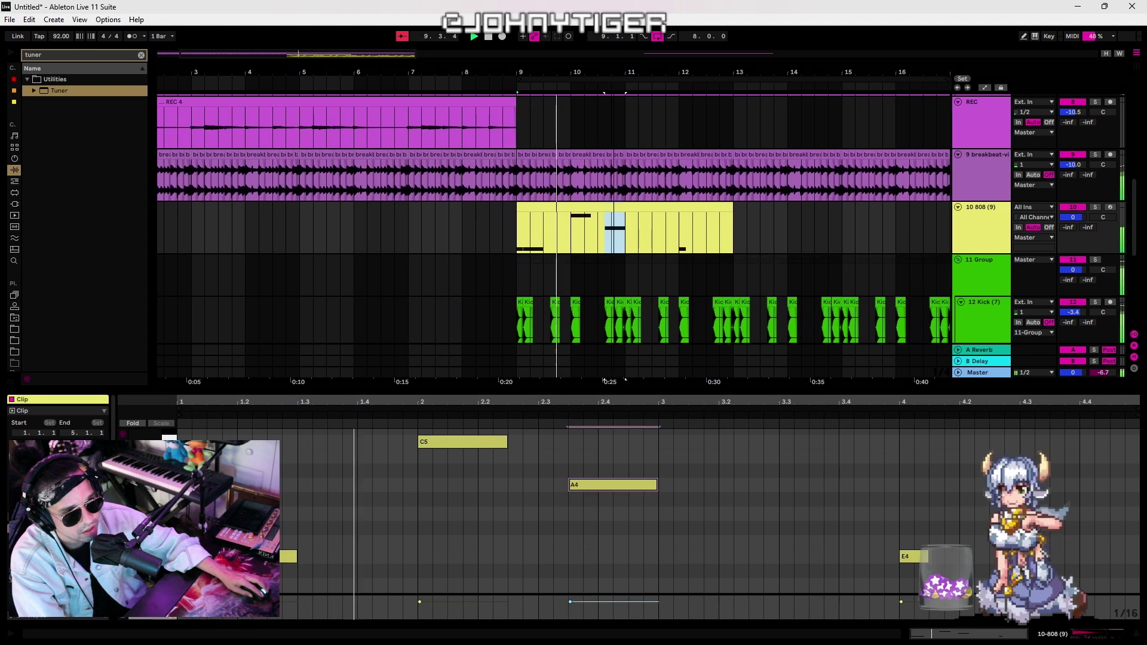
pyautogui.moveTo(607, 74)
pyautogui.mouseDown()
pyautogui.moveTo(608, 180)
pyautogui.moveTo(608, 95)
pyautogui.mouseUp()
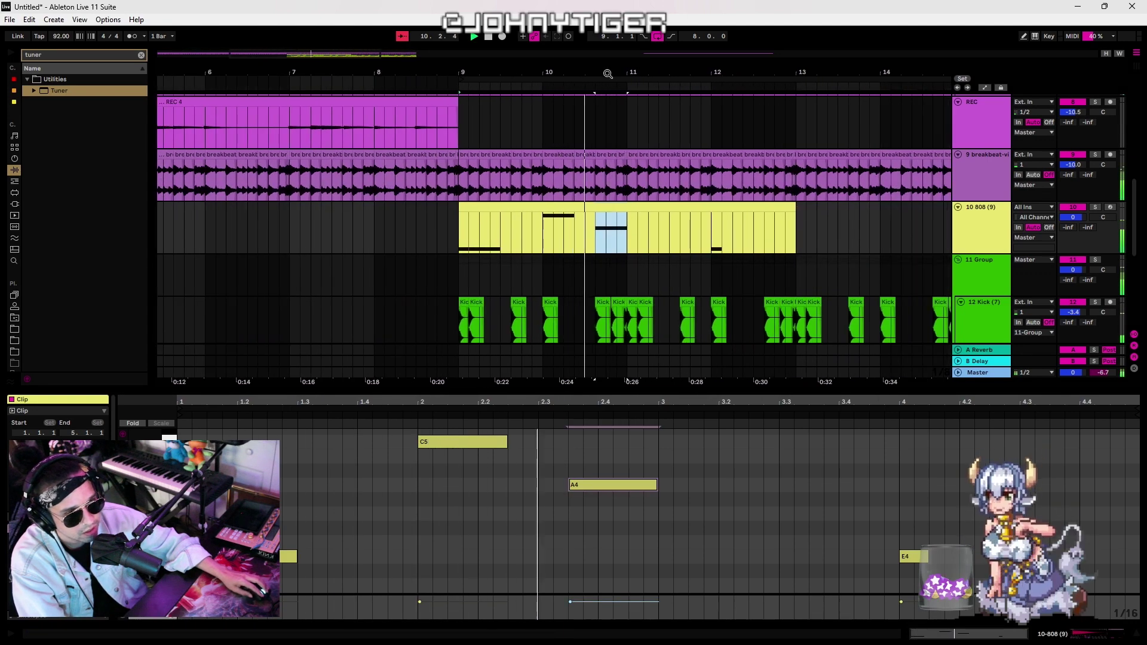
pyautogui.click(590, 488)
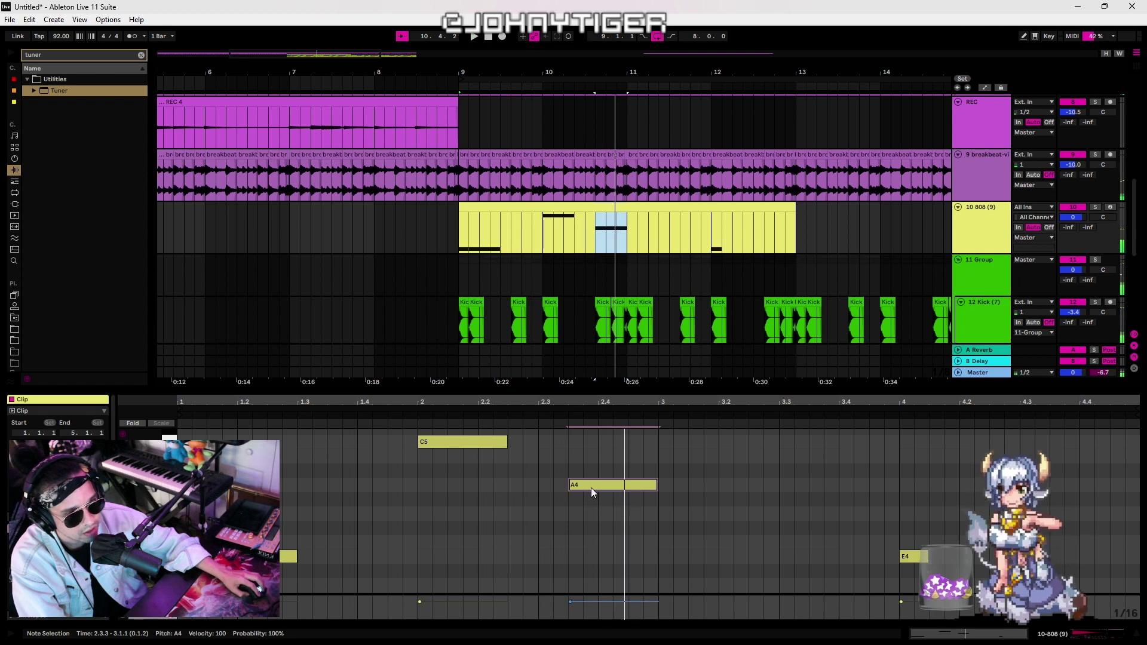
pyautogui.moveTo(590, 487); pyautogui.dragTo(658, 484)
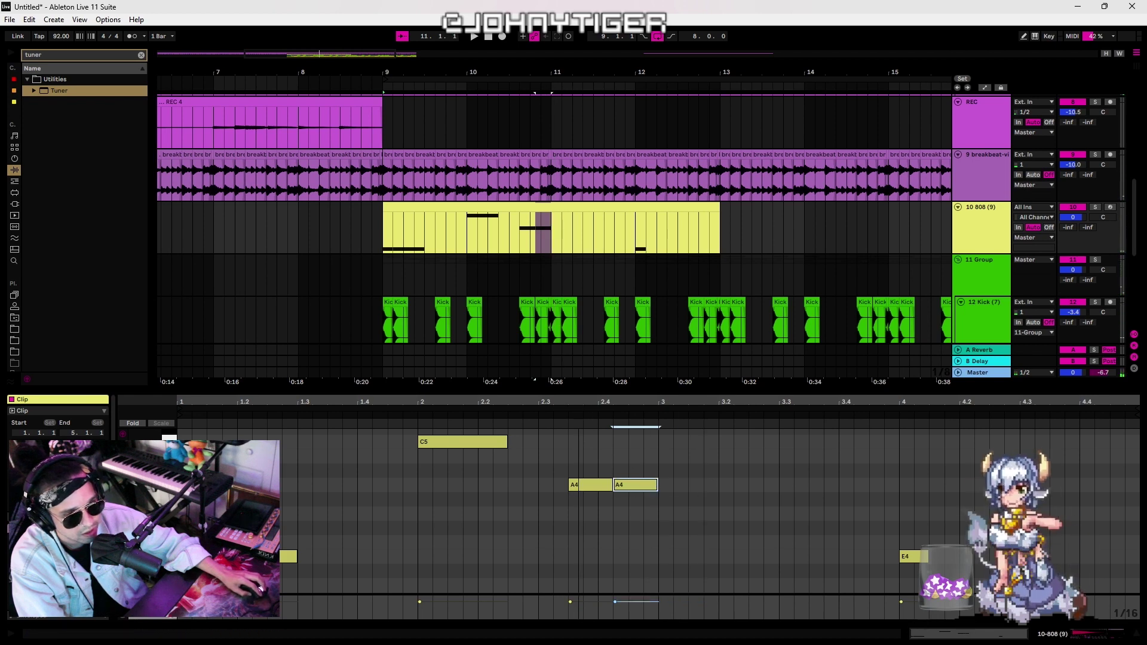
# Duplicate the first two bars of 808 notes into bars 3 and 4, and form one E4 note spanning 3.1.1 to 3.3.1
pyautogui.moveTo(643, 436); pyautogui.dragTo(179, 526)
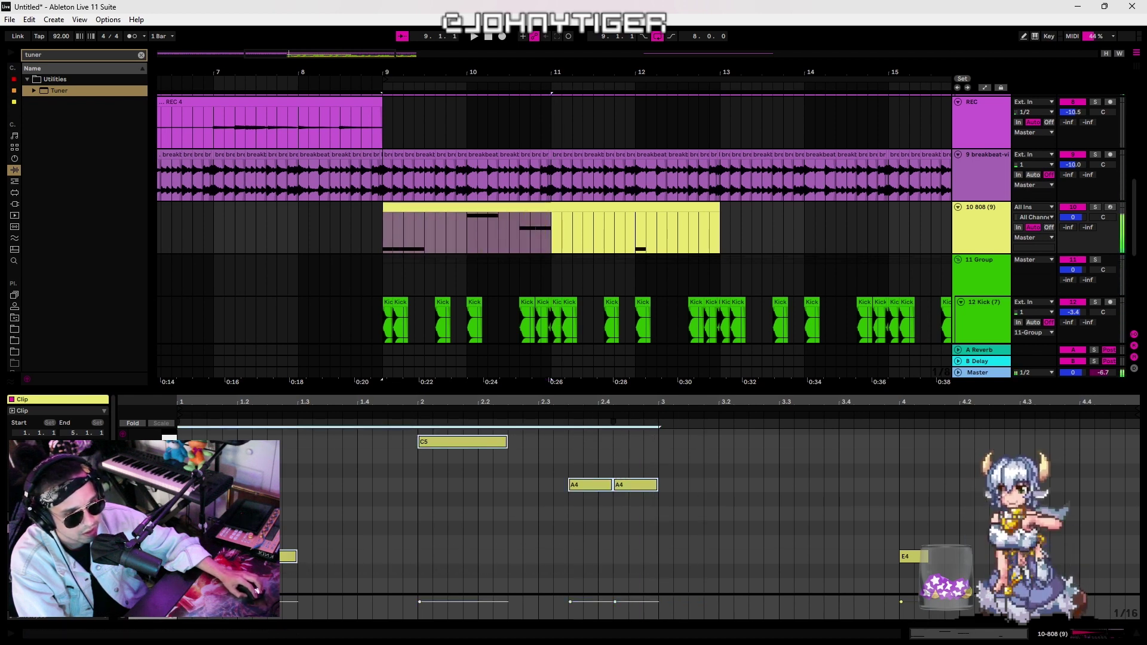
pyautogui.hotkey('ctrl', 'd')
pyautogui.click(730, 504)
pyautogui.click(692, 555)
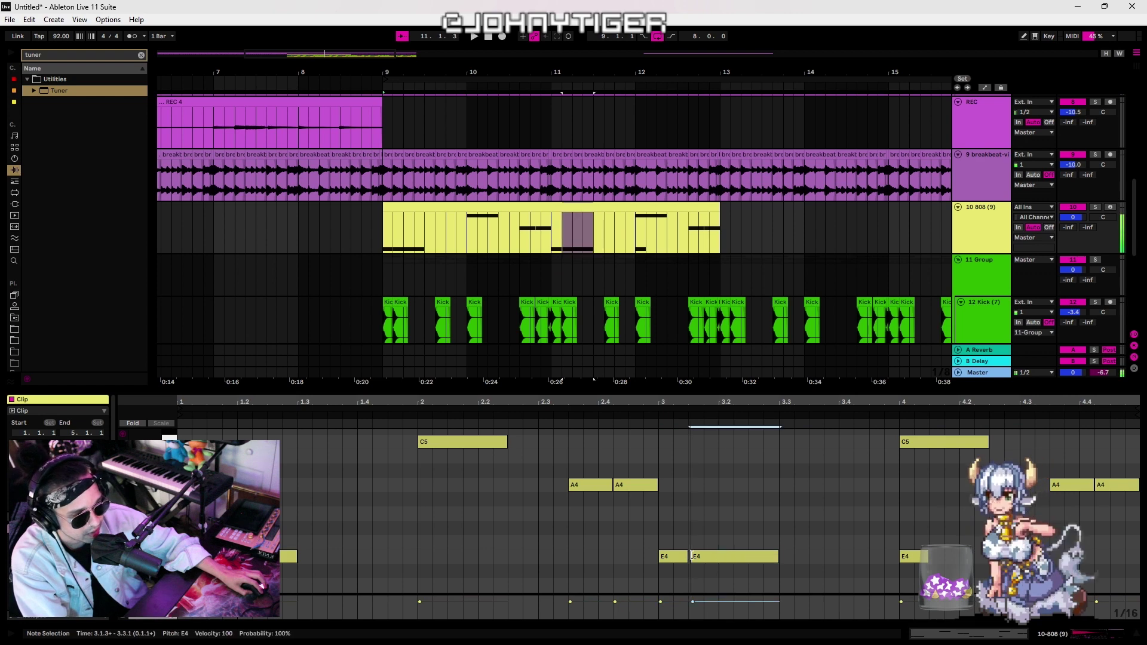
pyautogui.moveTo(691, 556); pyautogui.dragTo(660, 555)
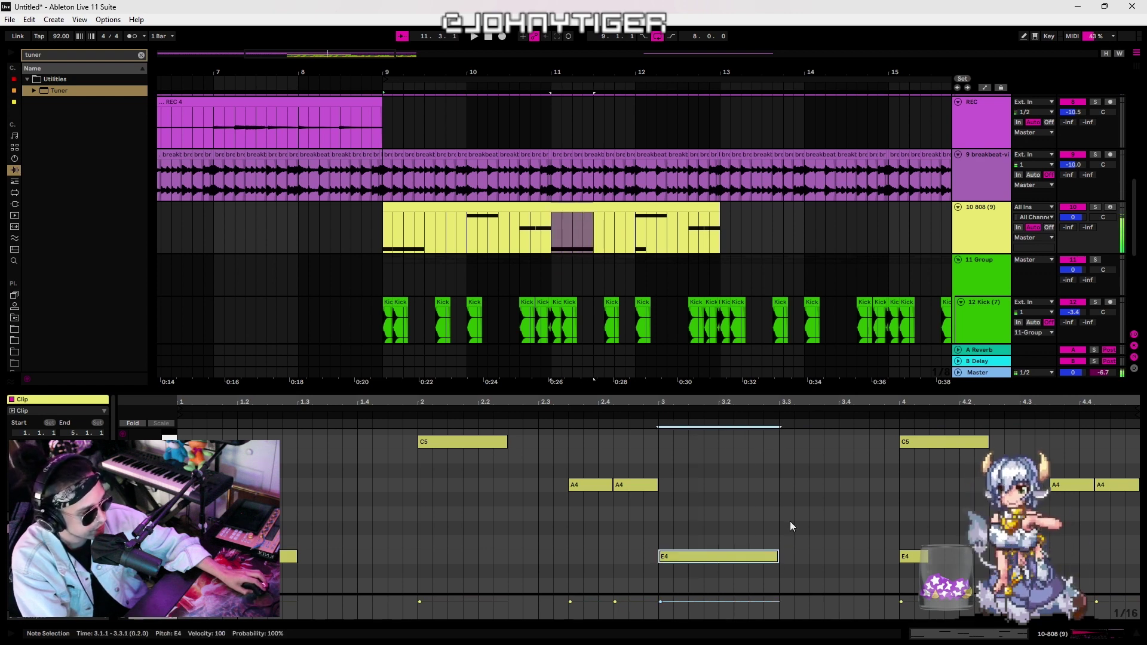
# Delete the leftover E4 note at 4.1.1 and lower all 808 notes by one octave during playback
pyautogui.press('space')
pyautogui.click(915, 556)
pyautogui.press('Delete')
pyautogui.scroll(-2, 873, 554)
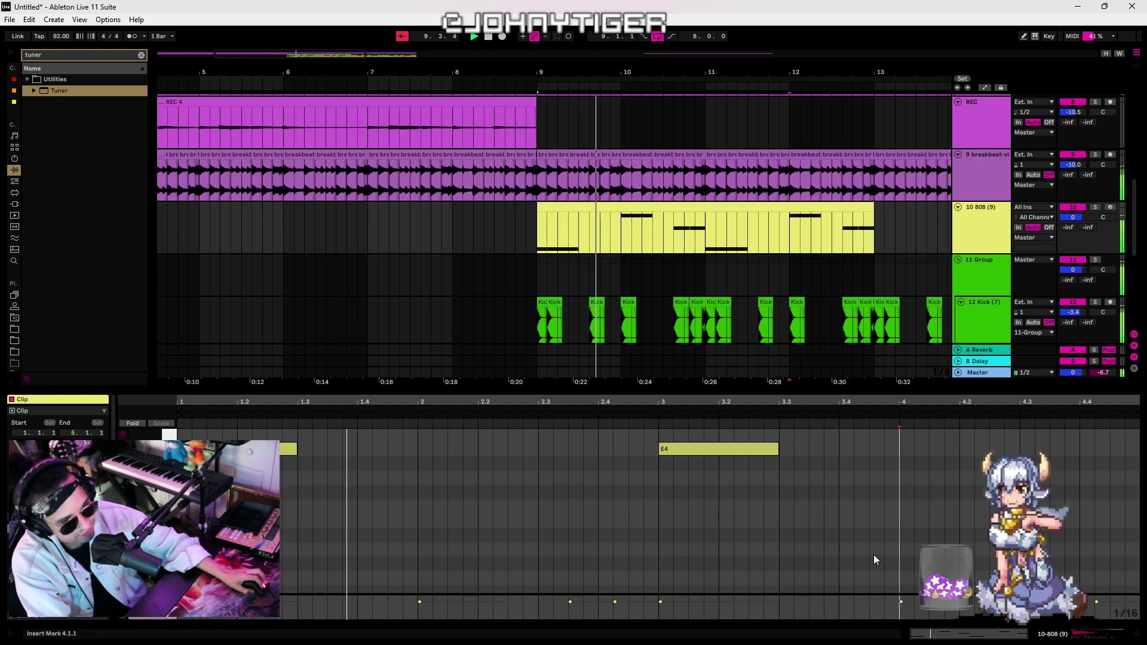
pyautogui.scroll(3, 901, 537)
pyautogui.hotkey('ctrl', 'a')
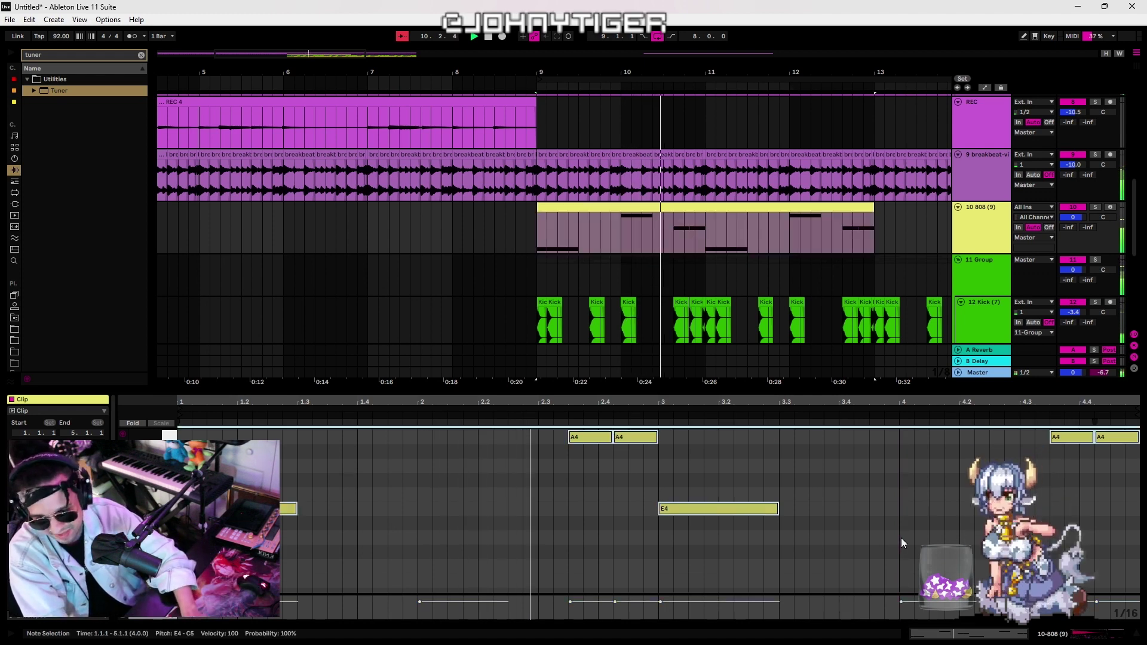
pyautogui.hotkey('shift', 'Down')
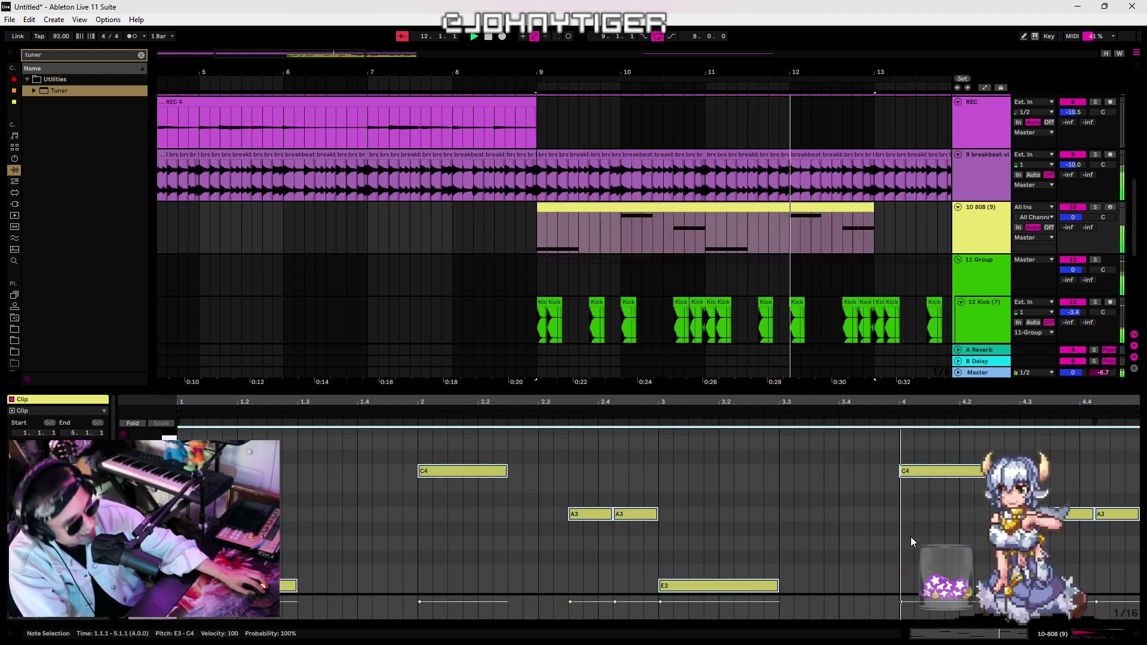
# Add an E3 note at 3.3.3 and extend it to 4.1.1, with the loop playing
pyautogui.click(856, 514)
pyautogui.scroll(-3, 804, 529)
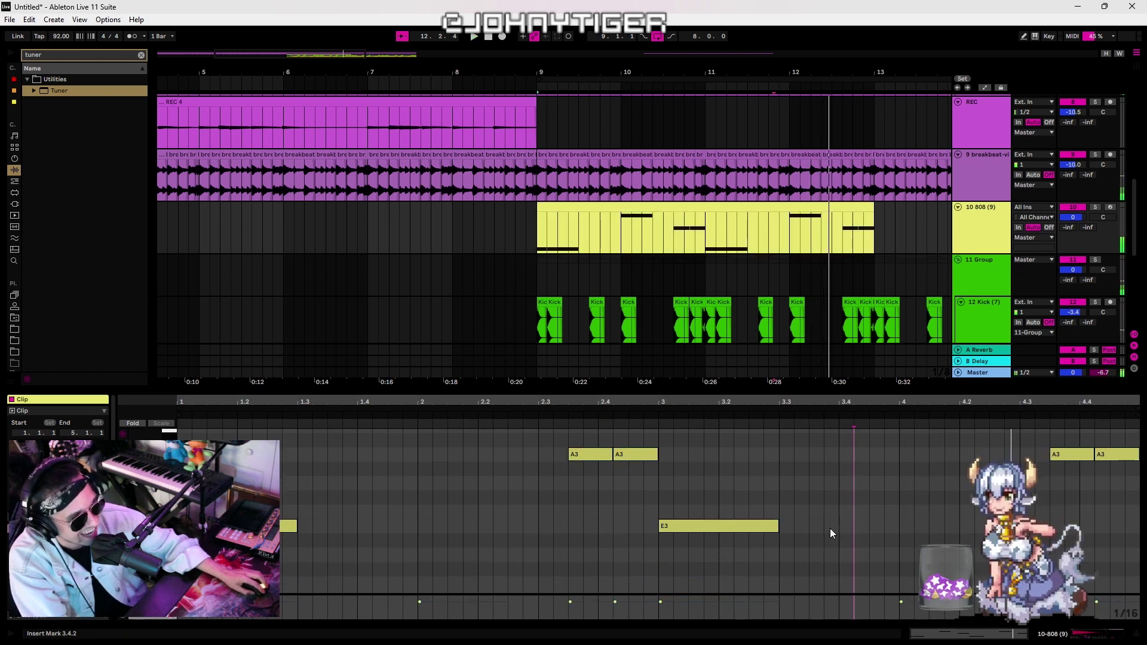
pyautogui.press('space')
pyautogui.scroll(5, 776, 507)
pyautogui.scroll(-6, 817, 510)
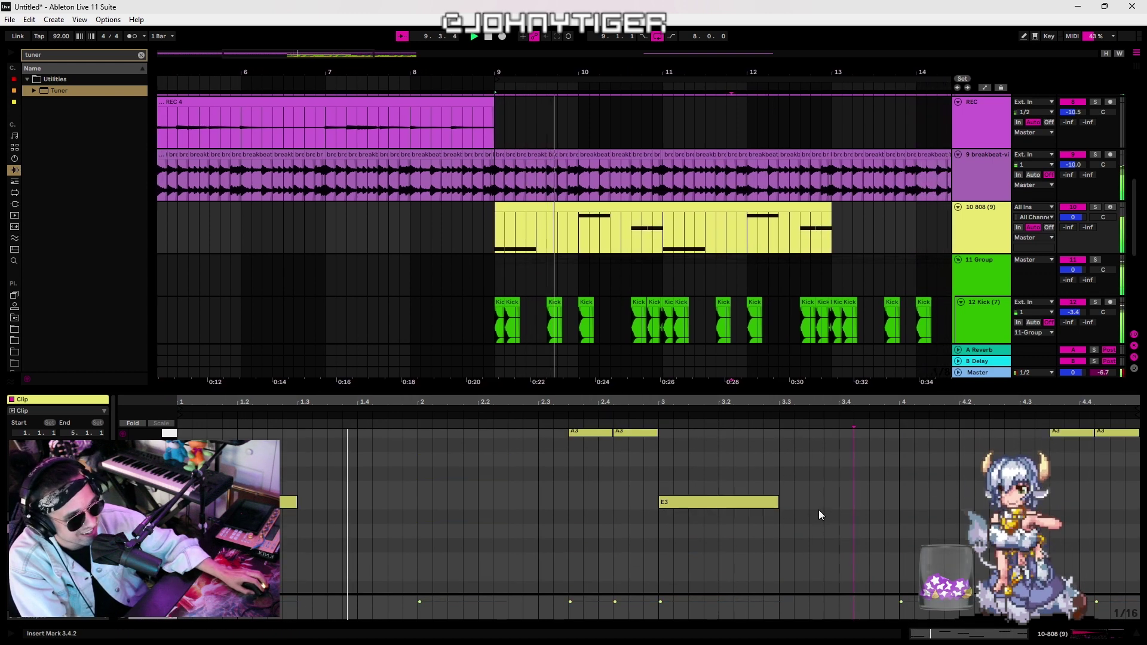
pyautogui.doubleClick(816, 502)
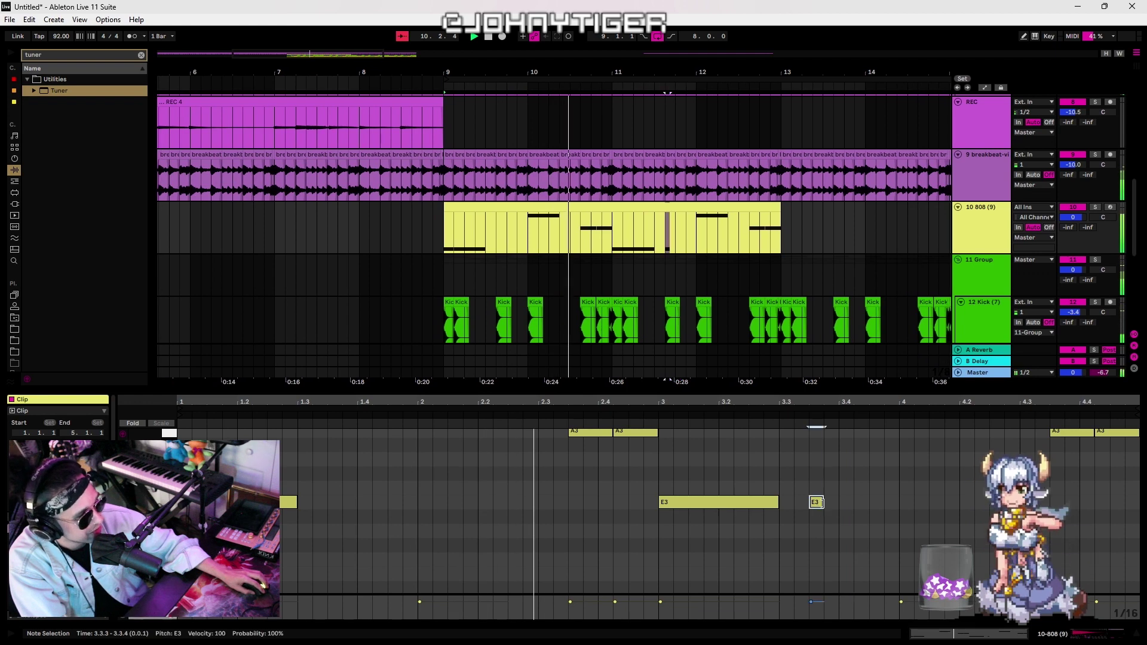
pyautogui.moveTo(822, 502); pyautogui.dragTo(901, 508)
pyautogui.scroll(3, 907, 532)
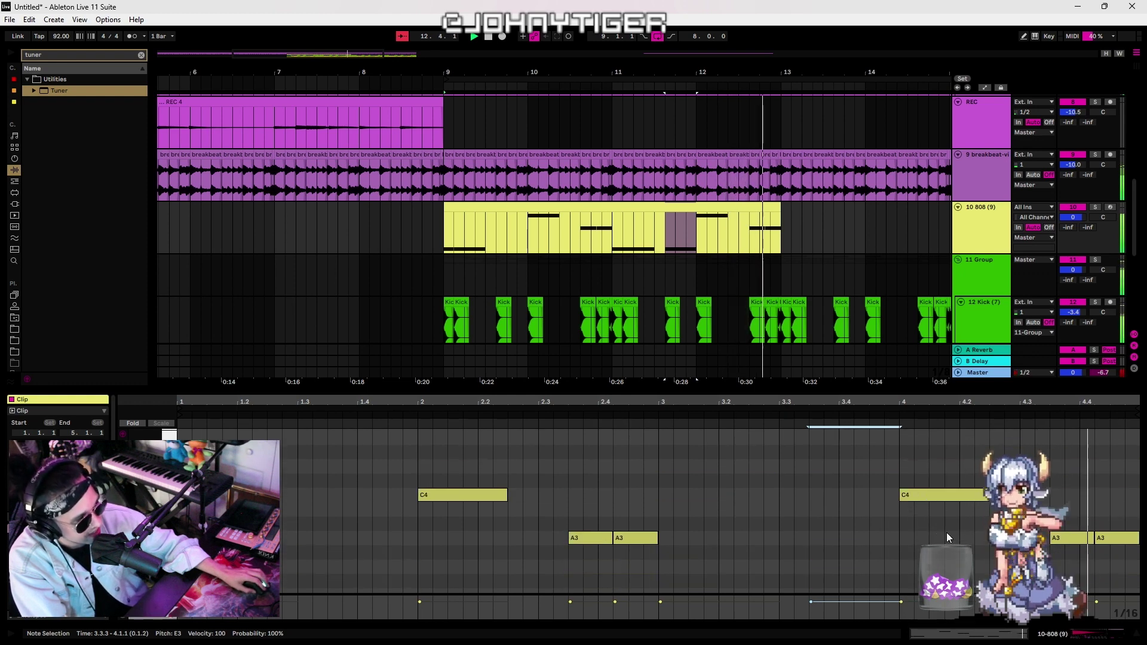
# Close the clip's note editor and move the four-bar 808 clip in the arrangement to start at bar 13
pyautogui.click(1138, 633)
pyautogui.click(695, 205)
pyautogui.click(693, 225)
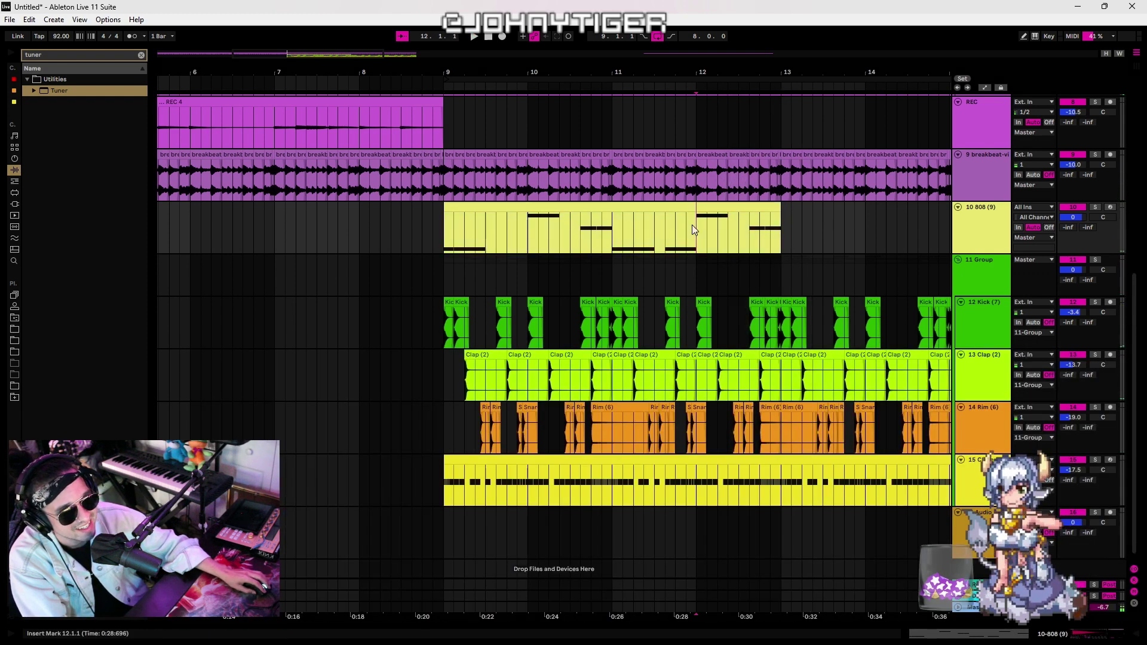
pyautogui.moveTo(691, 225); pyautogui.dragTo(528, 203)
pyautogui.moveTo(780, 227); pyautogui.dragTo(590, 203)
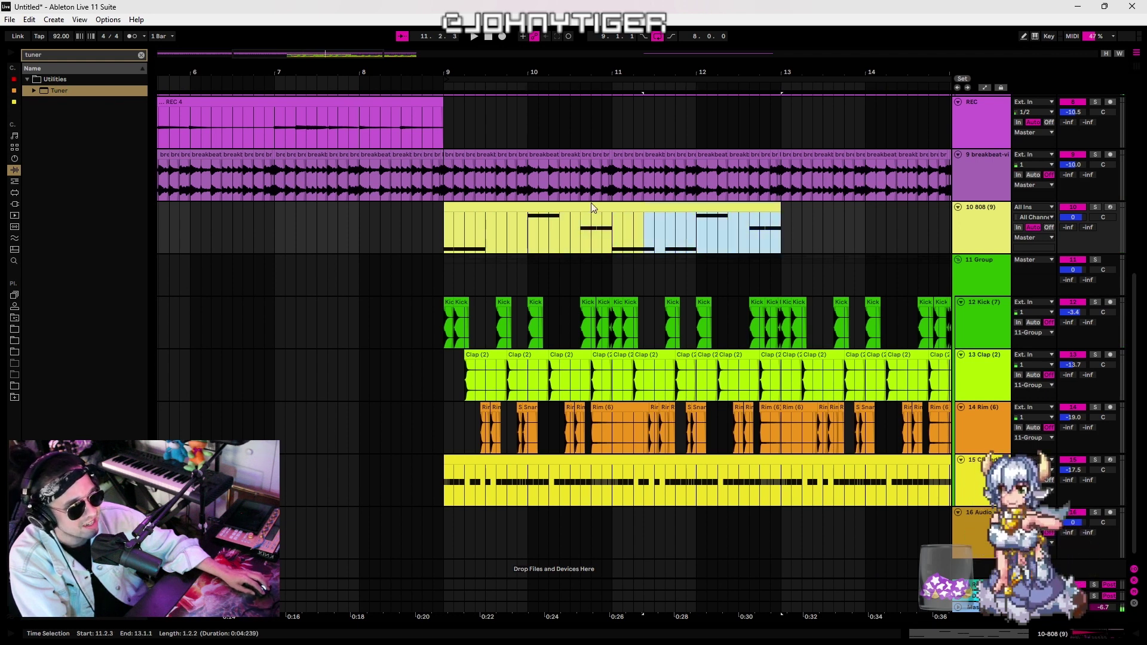
pyautogui.click(591, 207)
pyautogui.hotkey('ctrl', 'd')
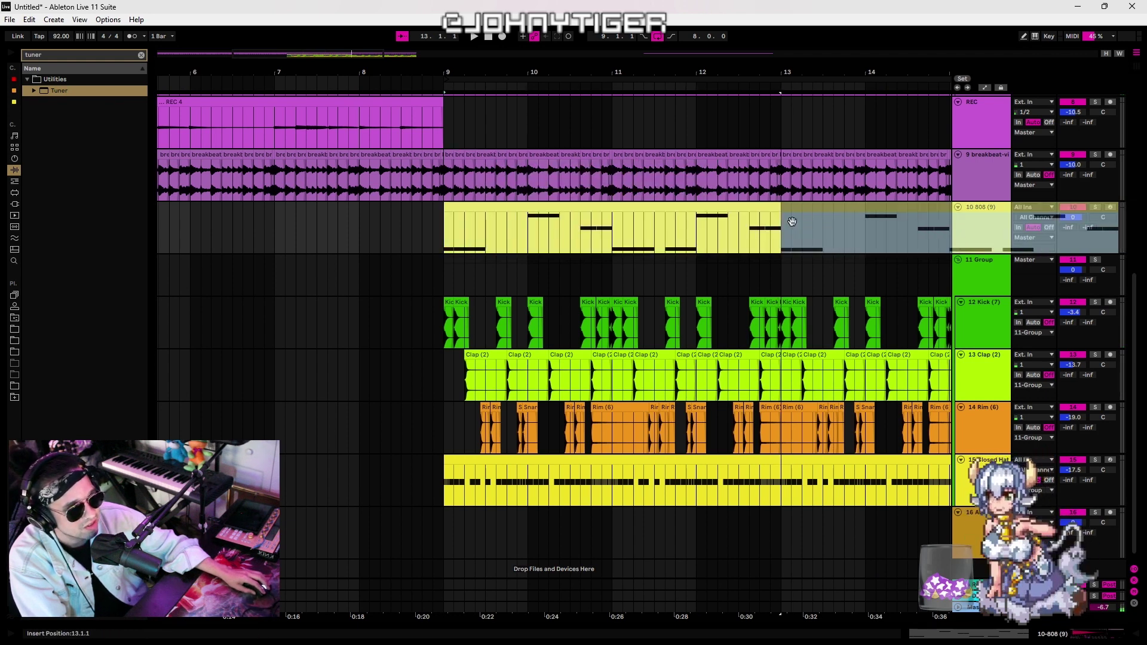
pyautogui.moveTo(792, 222); pyautogui.dragTo(790, 222)
pyautogui.moveTo(717, 234); pyautogui.dragTo(707, 234)
# Audition the transition into the 808 entry at bar 13, playing from 12.3.3, and look over the whole arrangement
pyautogui.press('space')
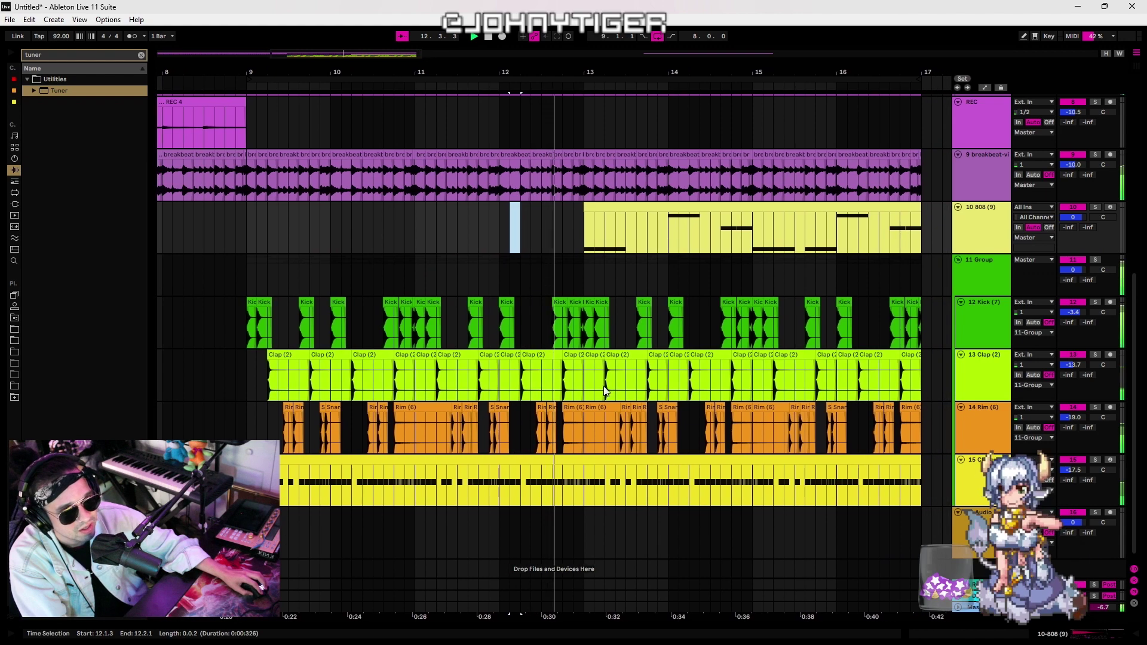
pyautogui.press('space')
pyautogui.moveTo(556, 72); pyautogui.dragTo(556, 156)
pyautogui.click(453, 335)
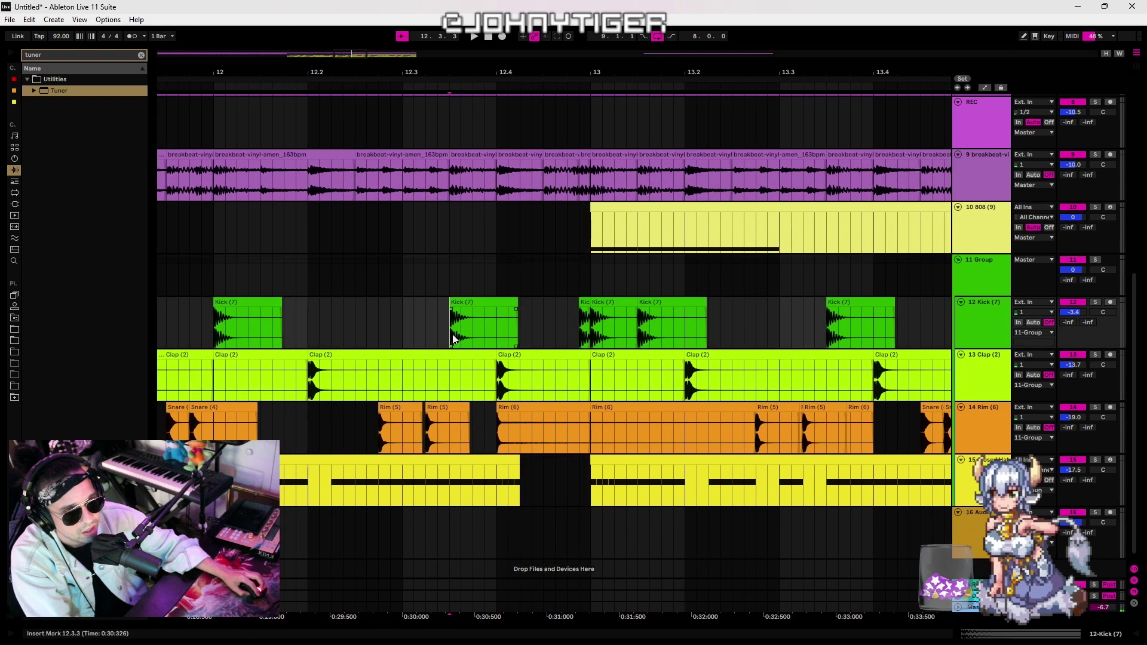
pyautogui.press('space')
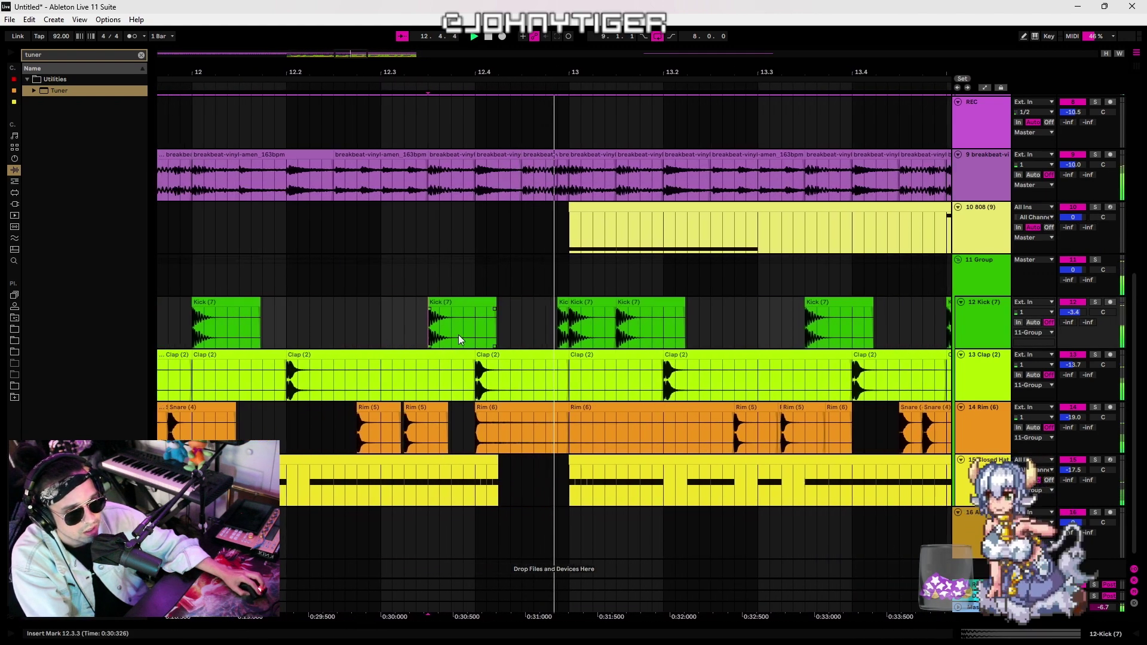
pyautogui.scroll(3, 375, 257)
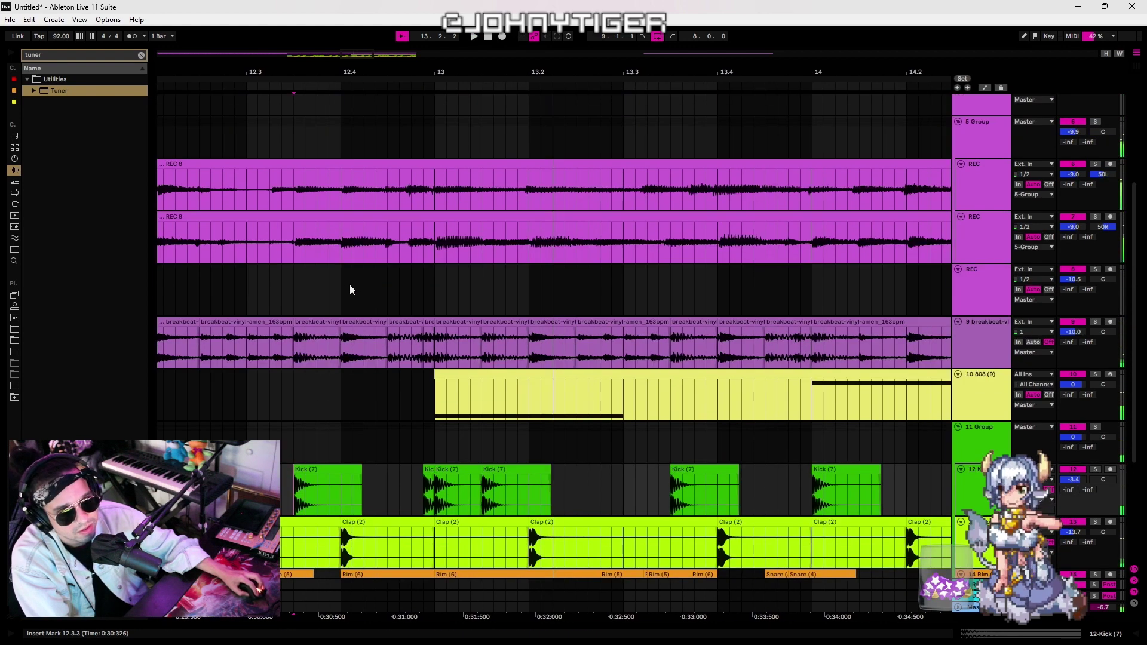
pyautogui.click(292, 285)
pyautogui.press('space')
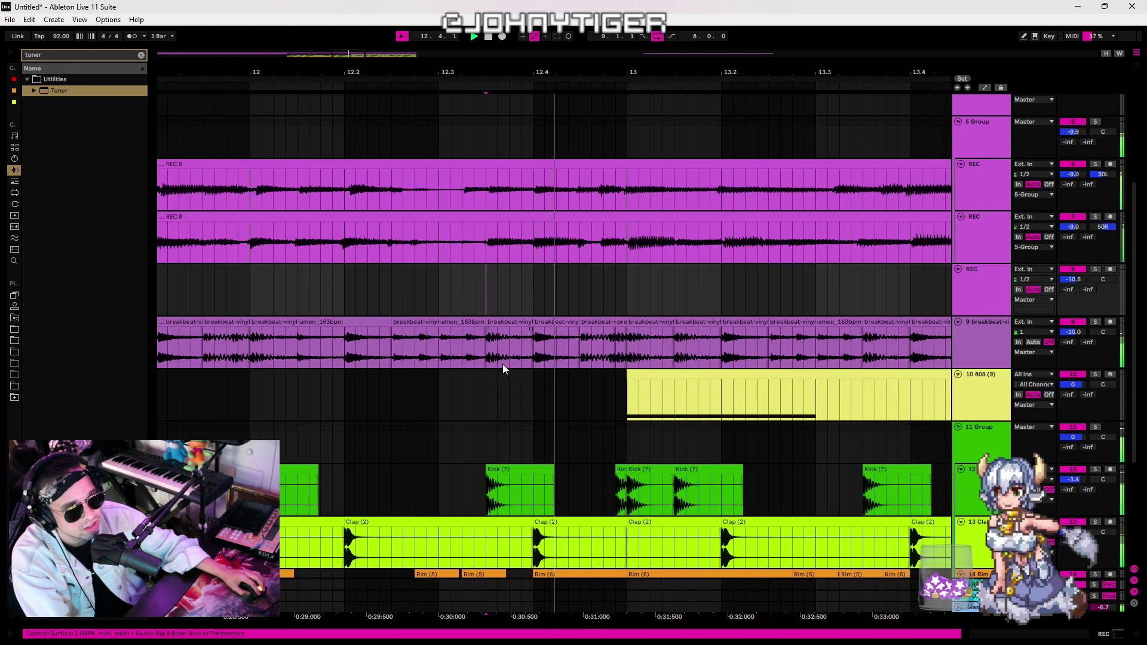
pyautogui.moveTo(394, 74); pyautogui.dragTo(395, 12)
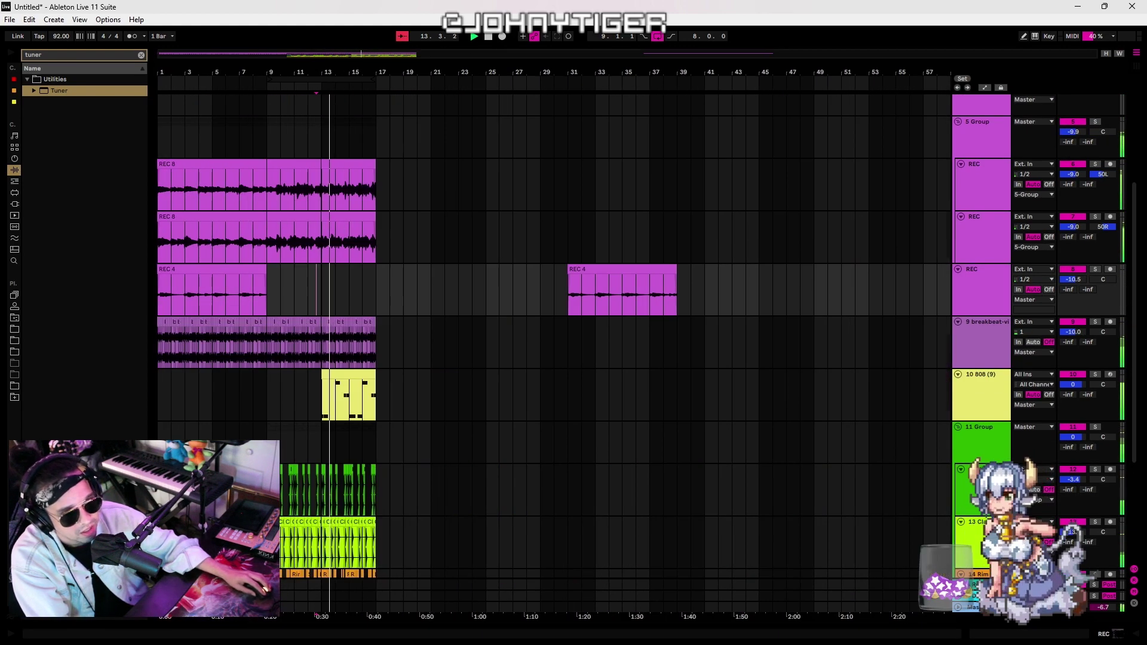
pyautogui.scroll(-5, 338, 238)
pyautogui.scroll(4, 338, 254)
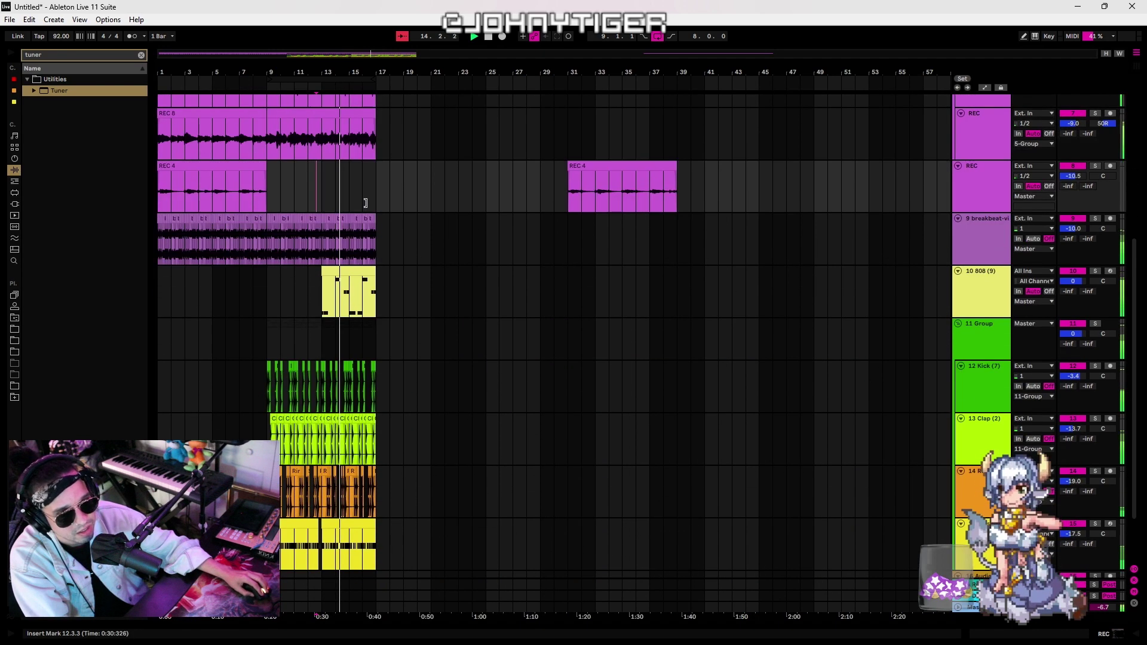
pyautogui.scroll(-5, 637, 331)
pyautogui.scroll(6, 426, 270)
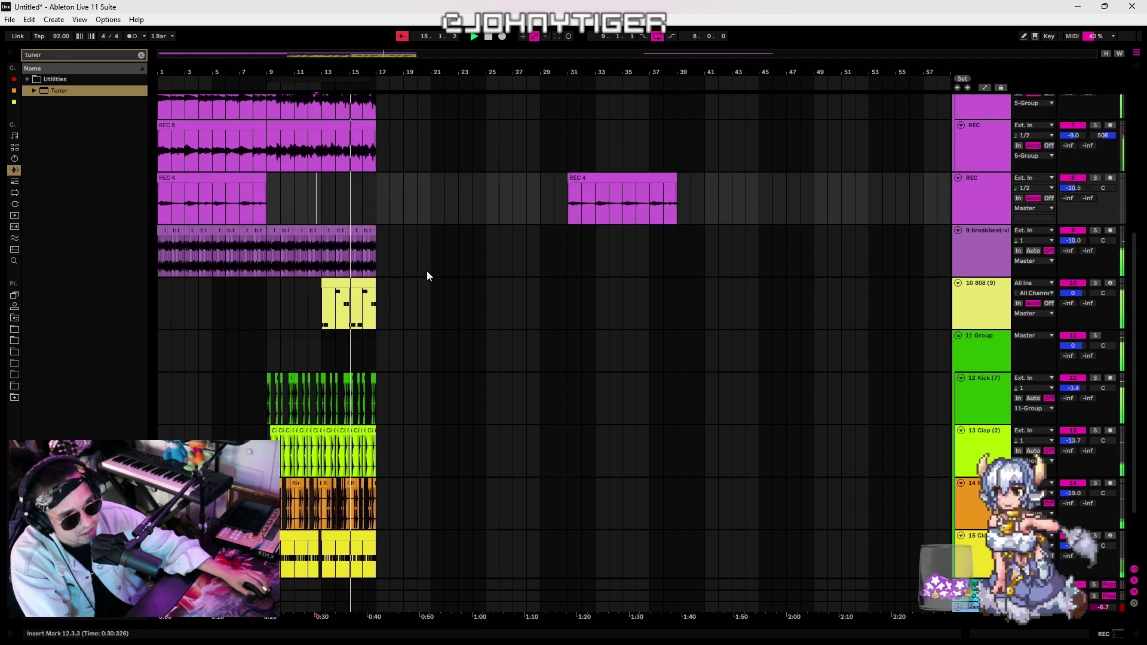
# Raise the breakbeat track's volume to -8.4 dB and show its device chain
pyautogui.moveTo(1077, 327)
pyautogui.mouseDown()
pyautogui.moveTo(1077, 311)
pyautogui.moveTo(1077, 326)
pyautogui.mouseUp()
pyautogui.doubleClick(969, 339)
pyautogui.scroll(-4, 450, 367)
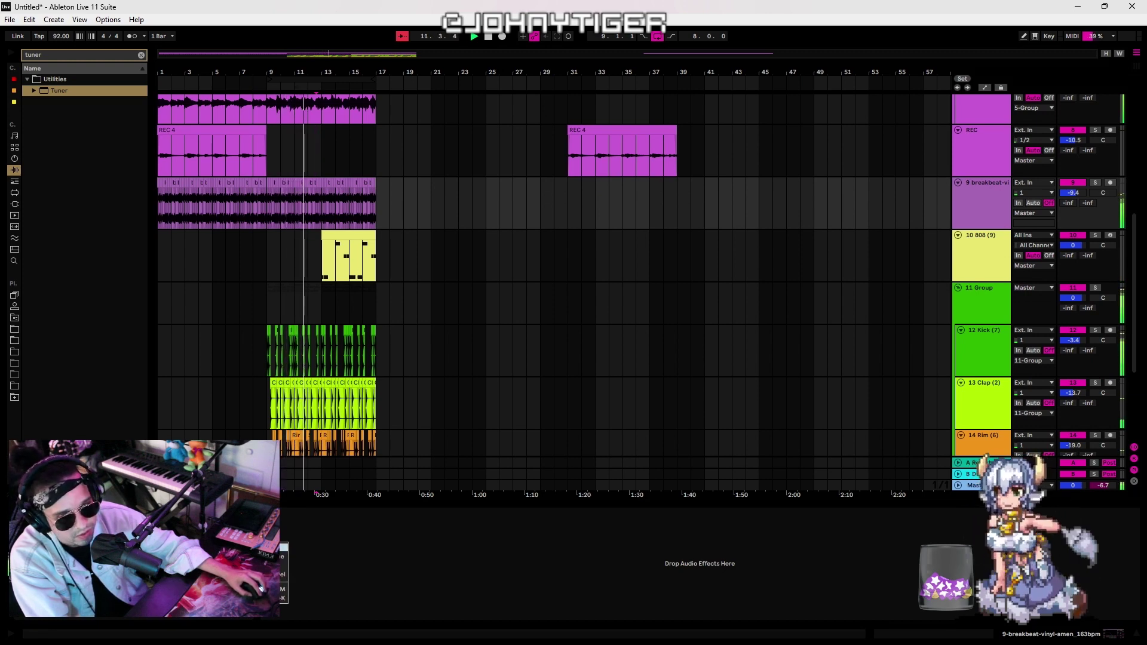
# Show the automation lanes and raise the breakbeat's Auto Filter Frequency line near bar 14
pyautogui.press('a')
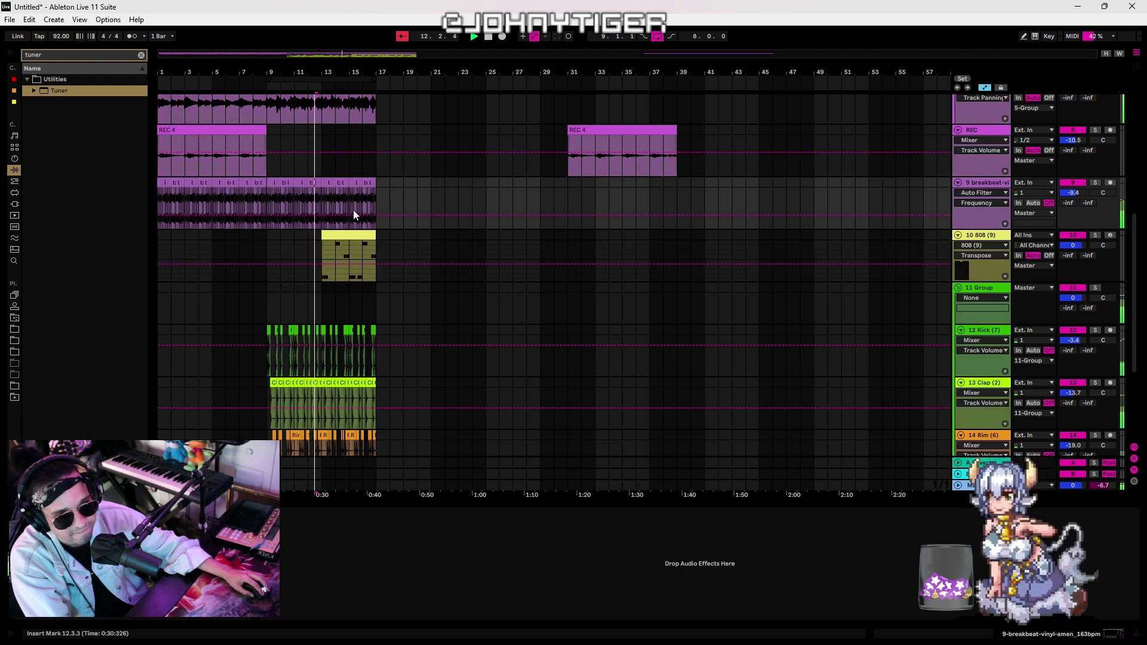
pyautogui.click(328, 191)
pyautogui.moveTo(334, 214)
pyautogui.mouseDown()
pyautogui.moveTo(335, 195)
pyautogui.moveTo(375, 202)
pyautogui.moveTo(337, 196)
pyautogui.mouseUp()
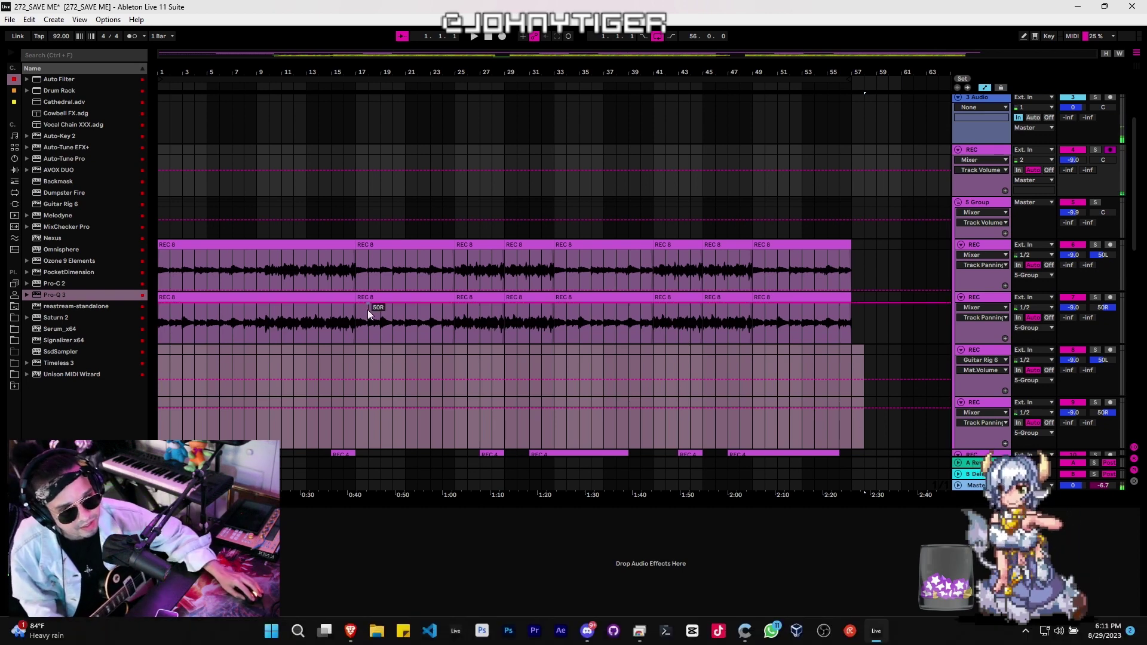
# In the 272_SAVE ME project, play back the doubled REC 8 guitars from bar 25 and make an arrangement recording pass
pyautogui.click(458, 324)
pyautogui.press('space')
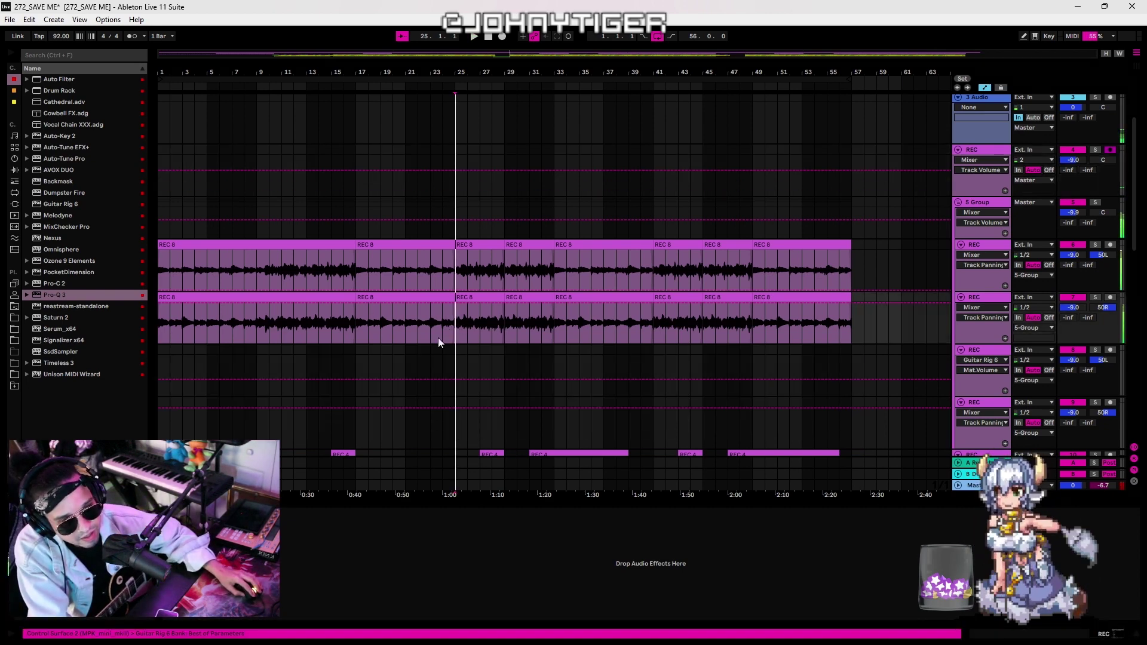
pyautogui.click(439, 348)
pyautogui.press('space')
pyautogui.press('space')
pyautogui.click(501, 36)
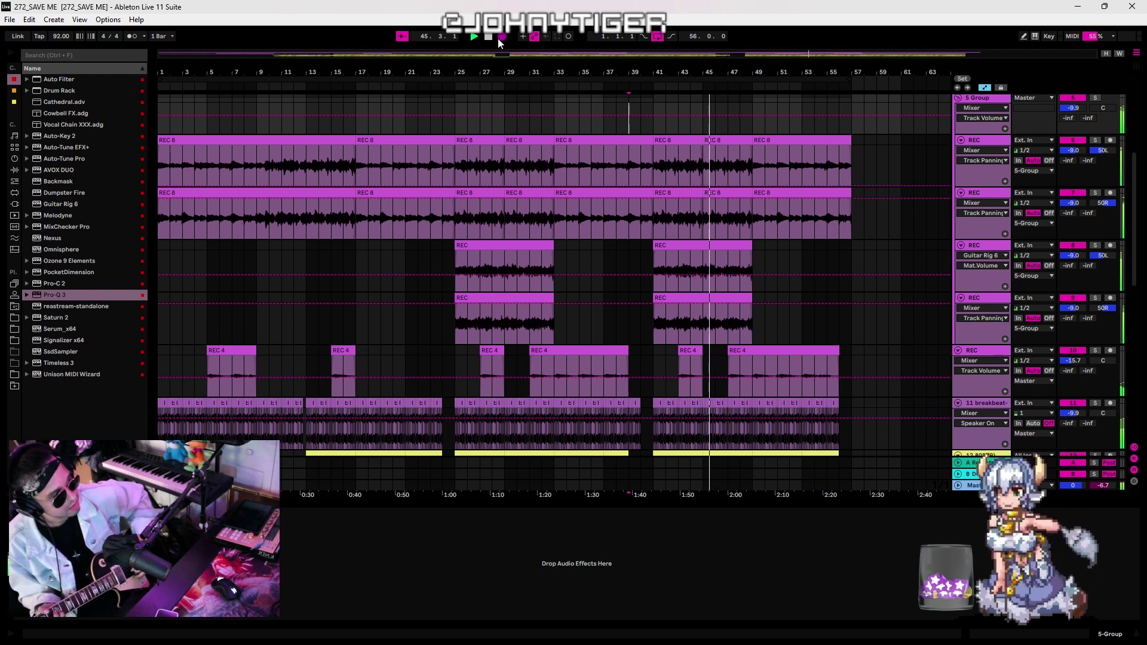
pyautogui.press('space')
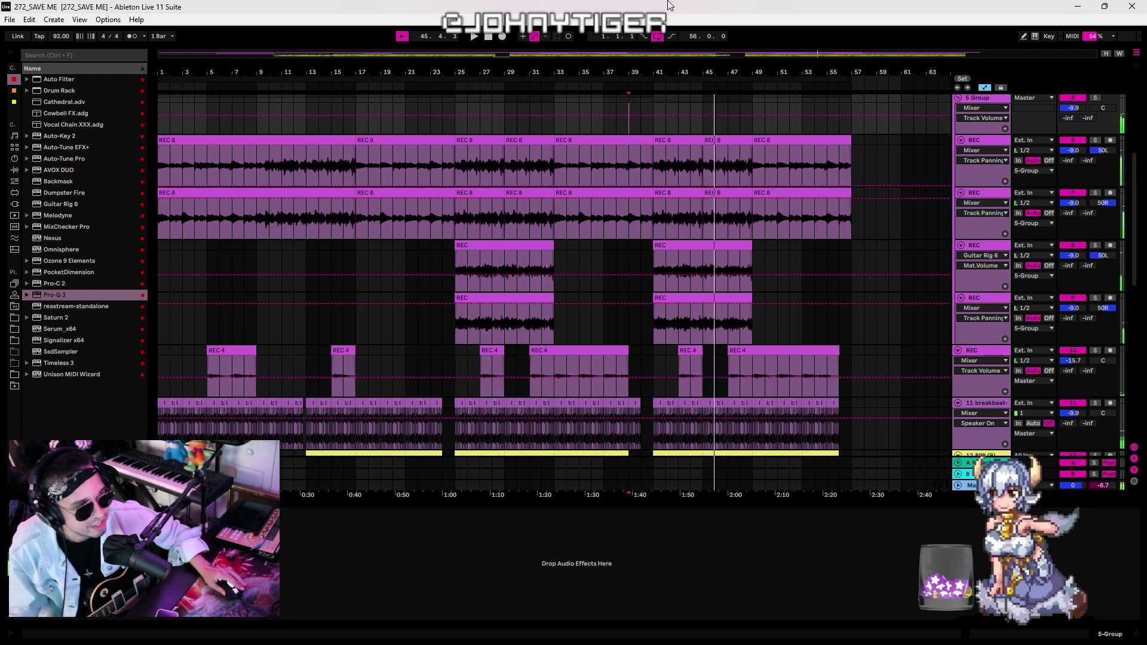
# Play the REC 2 take from bar 41 and set its track volume to -9.3 dB
pyautogui.scroll(1, 641, 96)
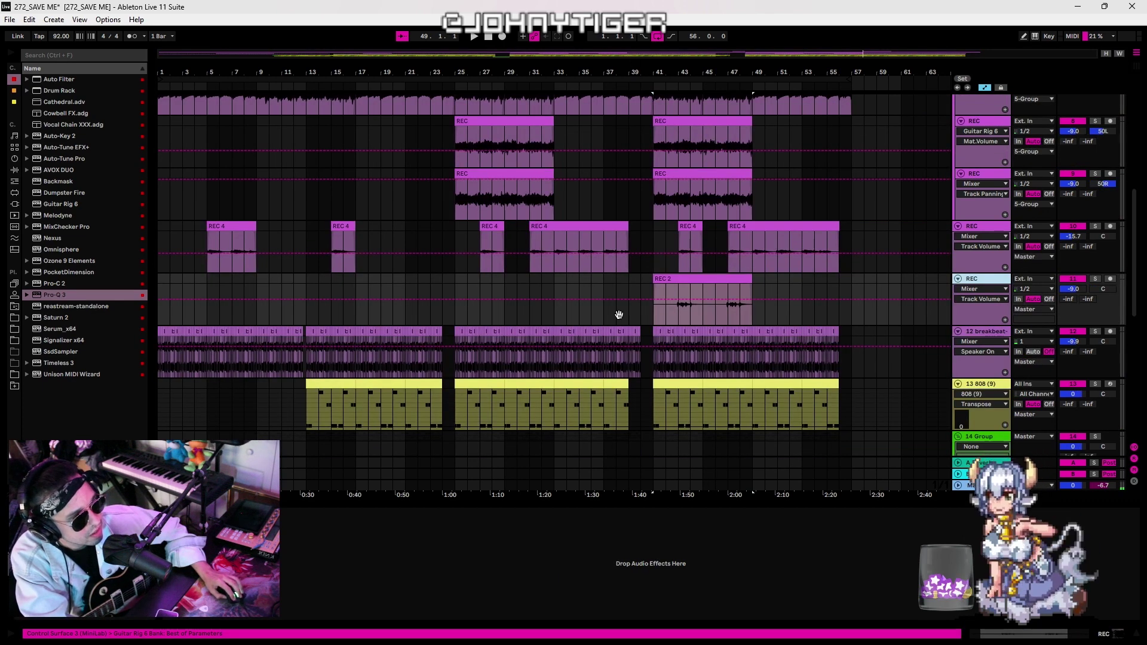
pyautogui.click(657, 317)
pyautogui.press('space')
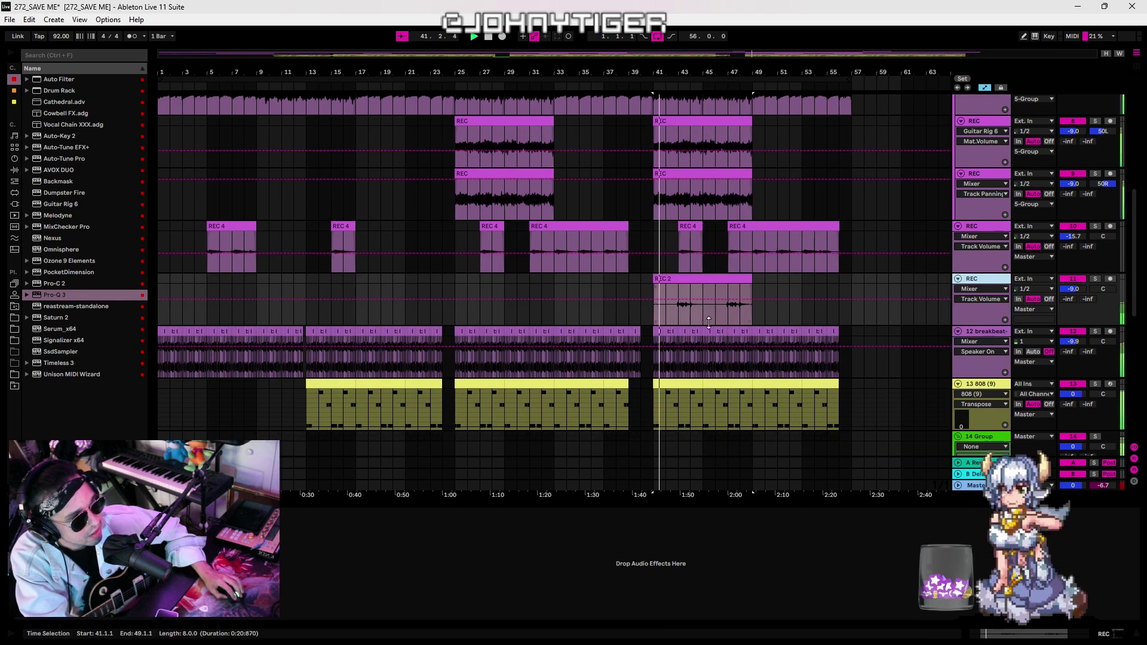
pyautogui.moveTo(1073, 288); pyautogui.dragTo(1073, 295)
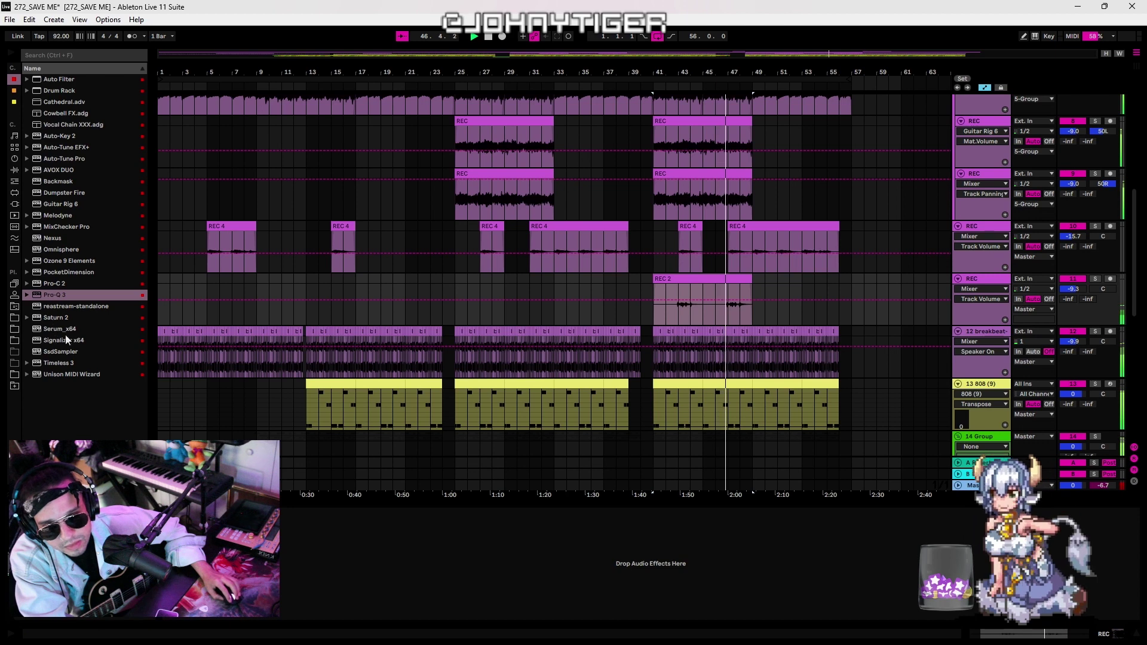
# Add the Timeless 3 delay to the REC 2 track, keep its Default Setting preset, and adjust its mix amount
pyautogui.click(65, 364)
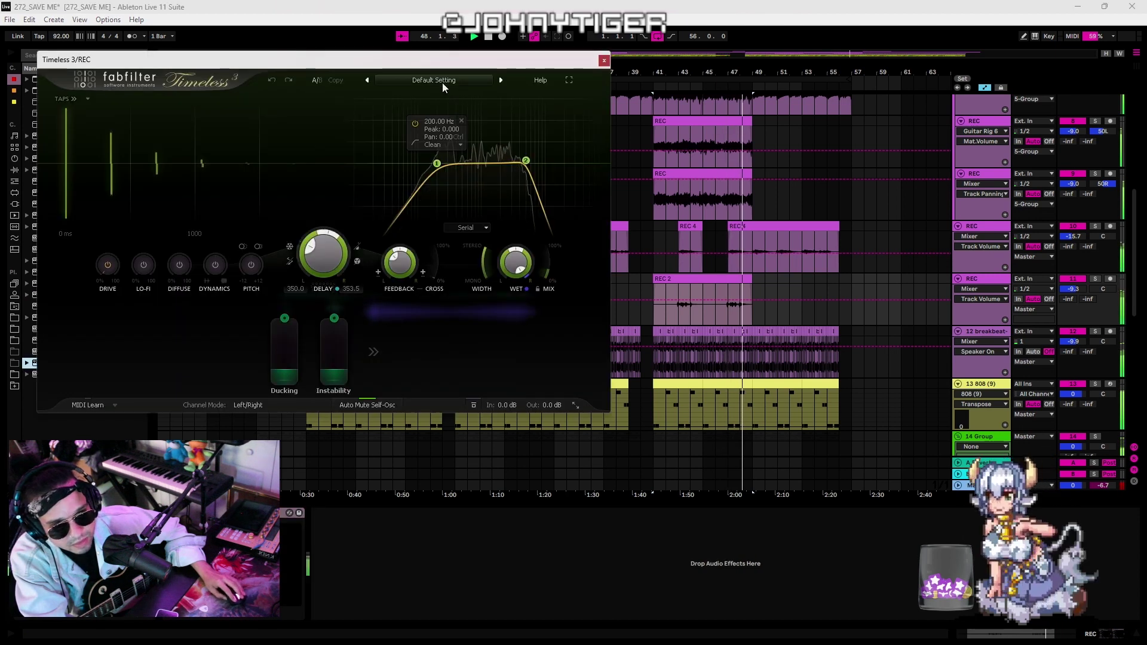
pyautogui.click(442, 83)
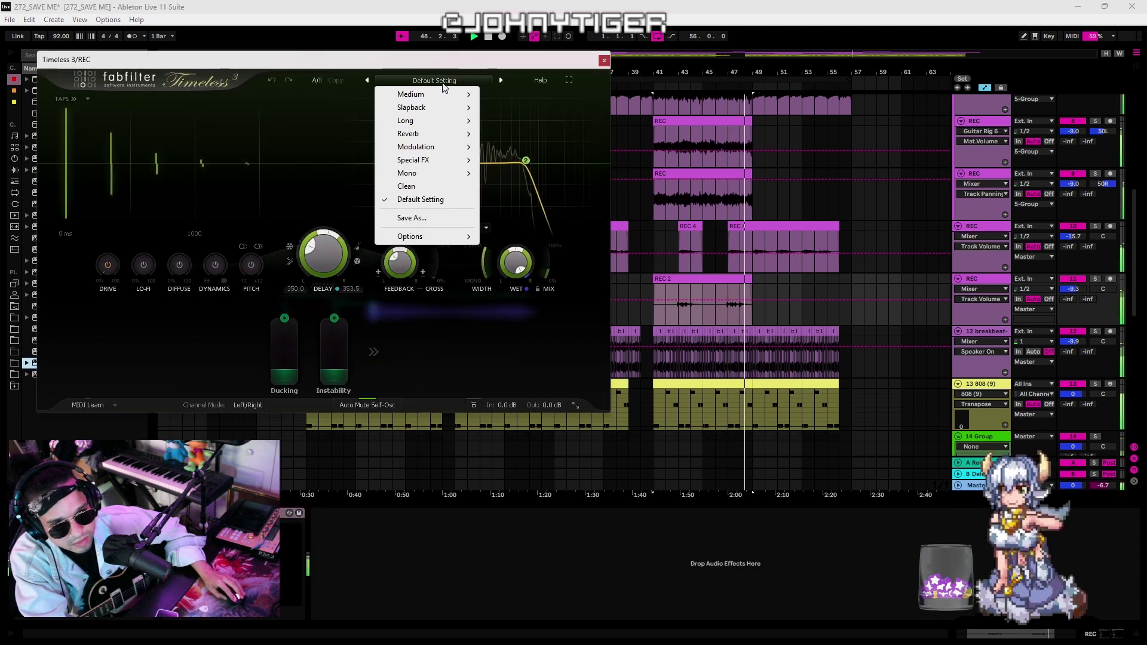
pyautogui.click(474, 63)
pyautogui.moveTo(548, 272)
pyautogui.mouseDown()
pyautogui.moveTo(554, 238)
pyautogui.moveTo(552, 261)
pyautogui.mouseUp()
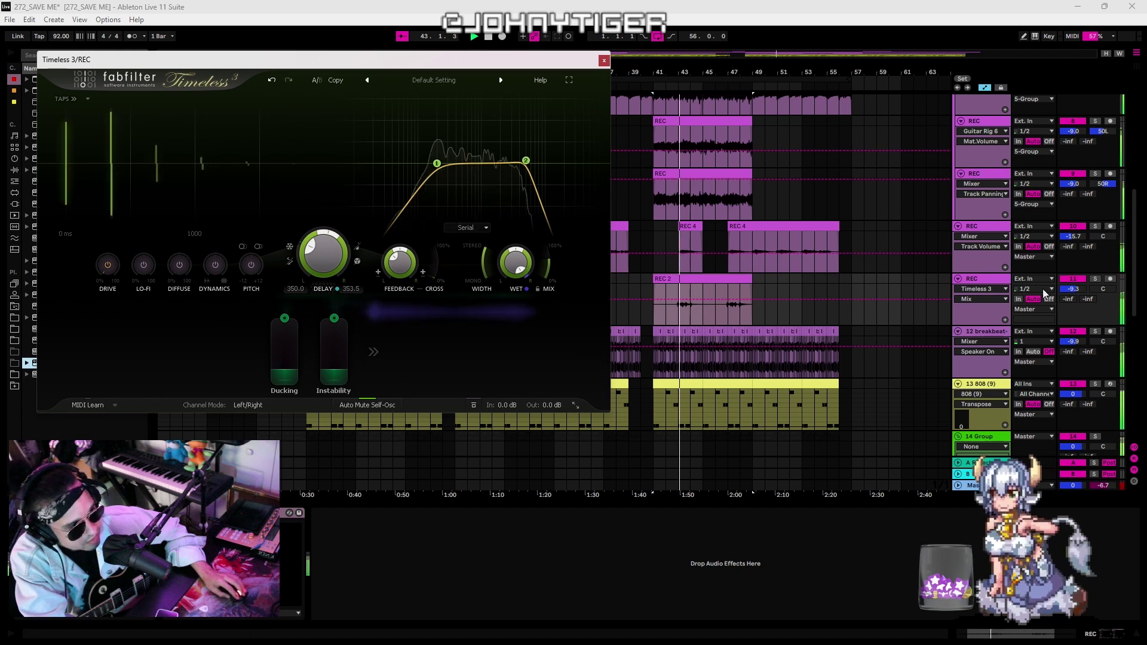
# Lower the REC 2 track's volume to -13.5 dB during playback
pyautogui.moveTo(1069, 292); pyautogui.dragTo(1069, 317)
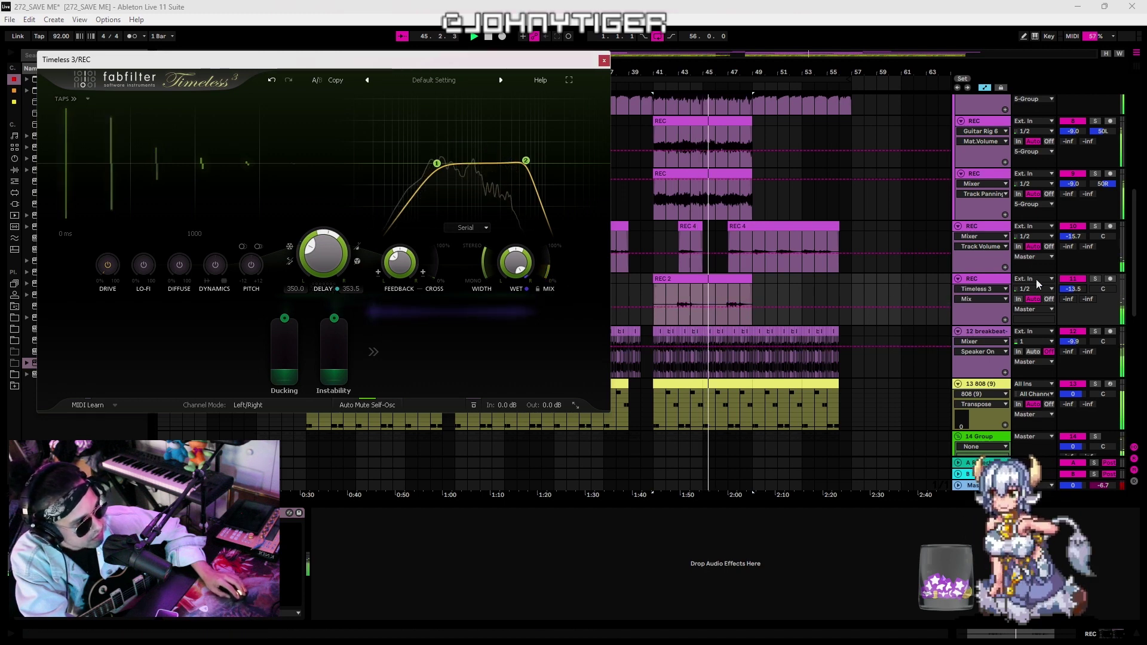
pyautogui.click(1073, 290)
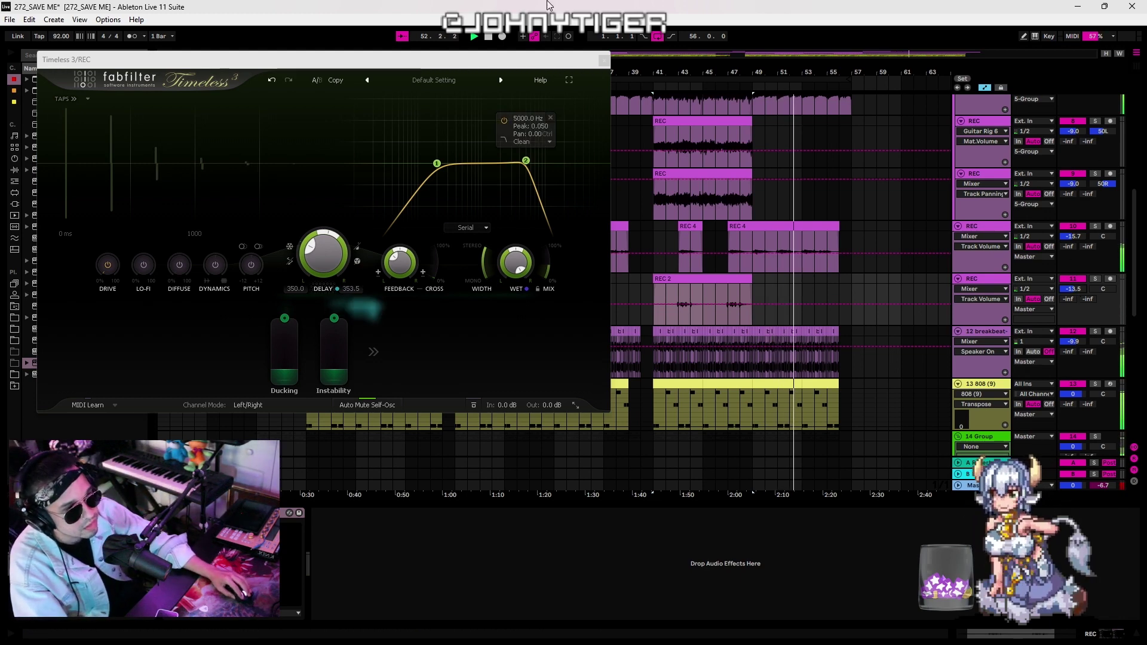
# Close the Timeless 3 window and copy the REC 2 clip from bar 41 to bar 25 on its track
pyautogui.click(604, 59)
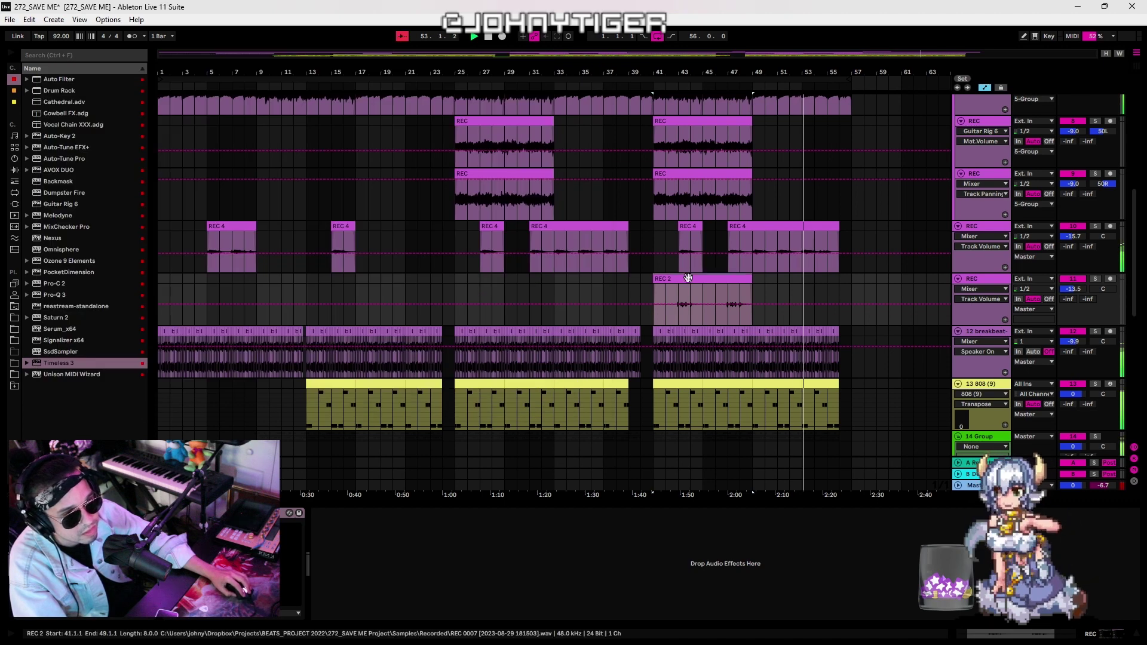
pyautogui.moveTo(694, 285); pyautogui.dragTo(503, 286)
# Duplicate the arrangement section from bar 41 to bar 57 across all tracks
pyautogui.scroll(-3, 693, 324)
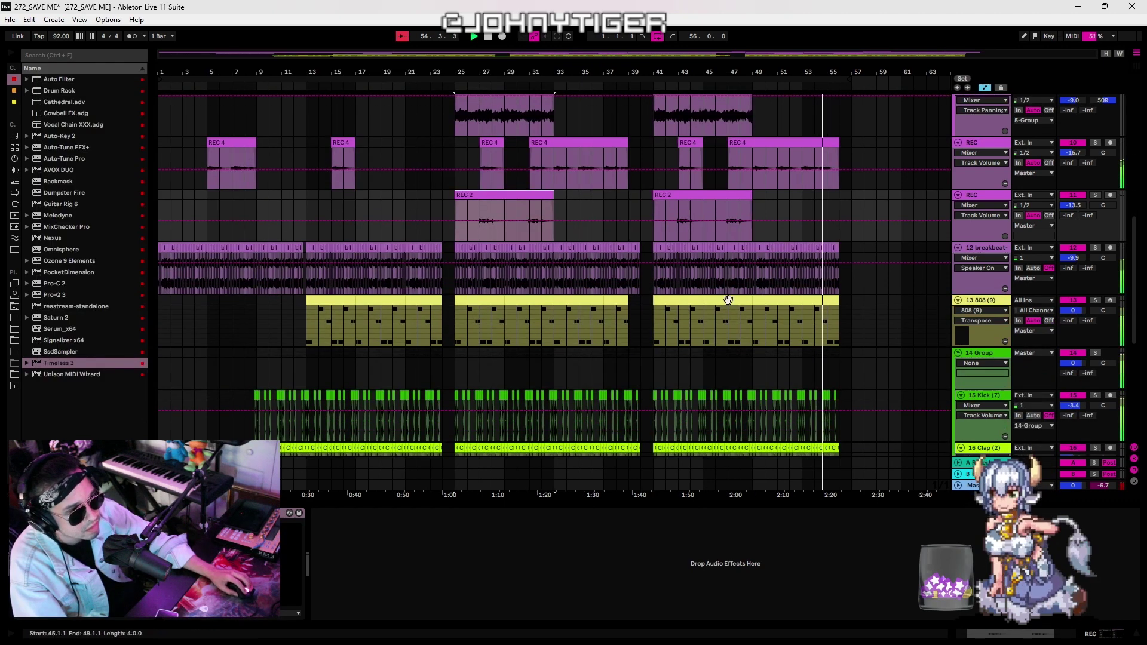
pyautogui.scroll(-3, 729, 317)
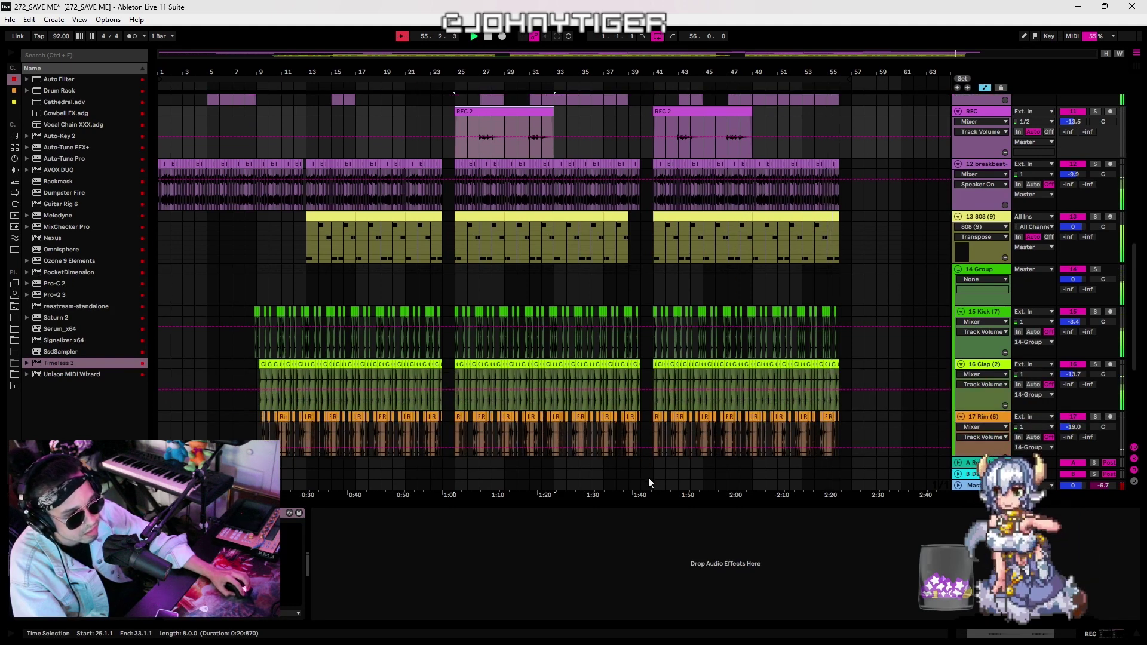
pyautogui.moveTo(651, 478); pyautogui.dragTo(849, 5)
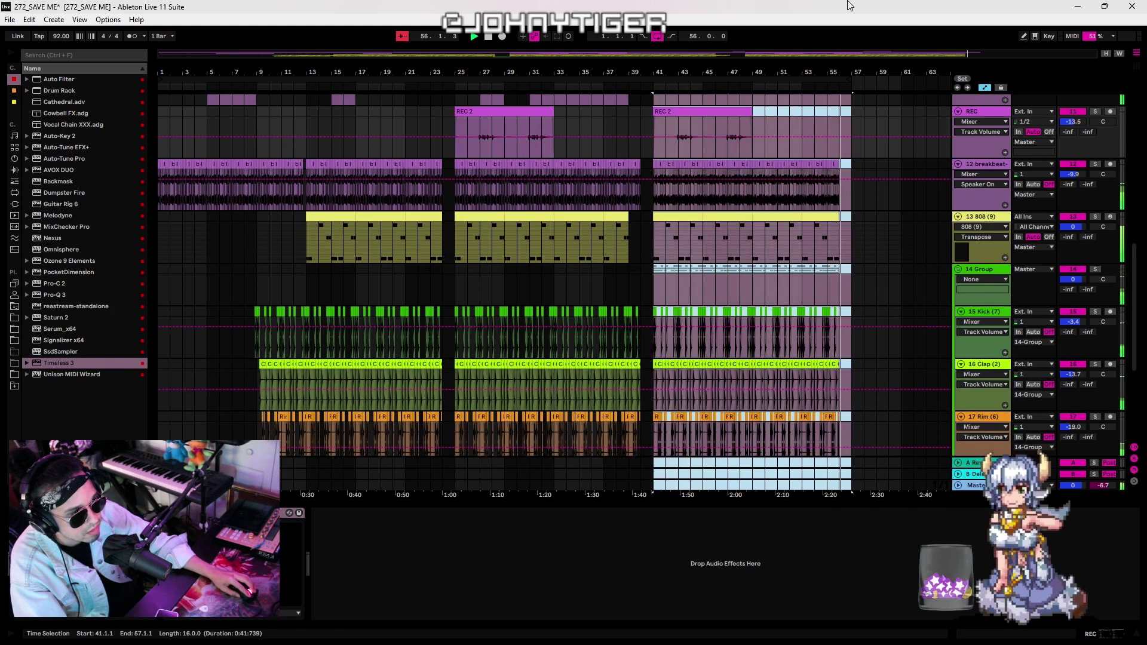
pyautogui.hotkey('ctrl', 'd')
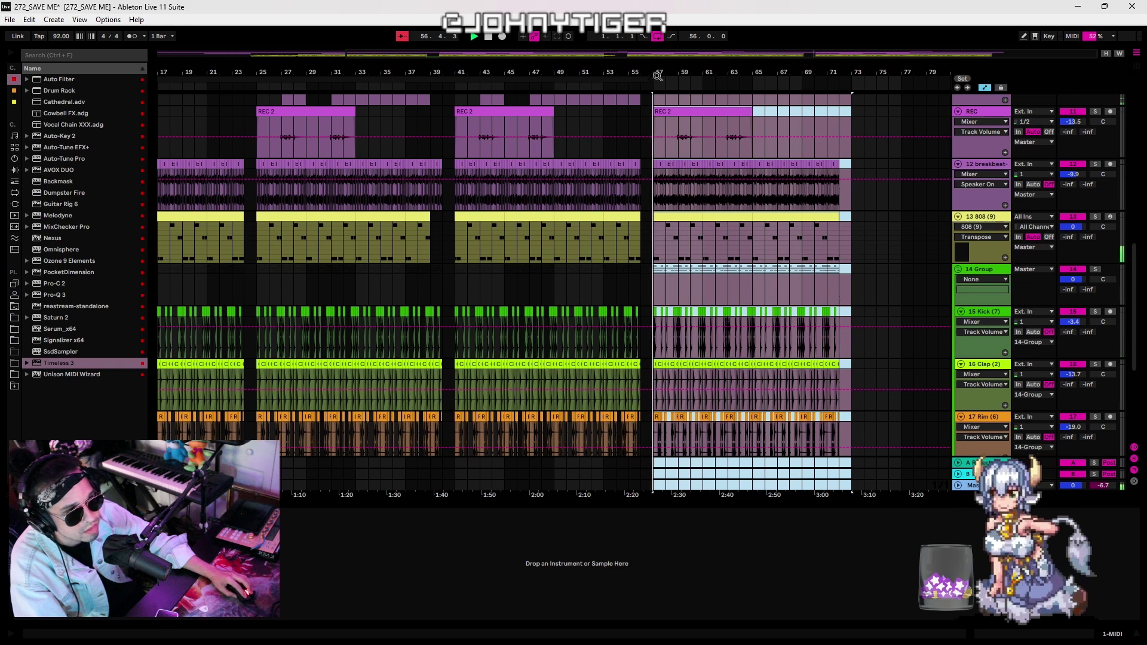
# Play back the duplicated section from bar 57
pyautogui.moveTo(651, 79); pyautogui.dragTo(739, 79)
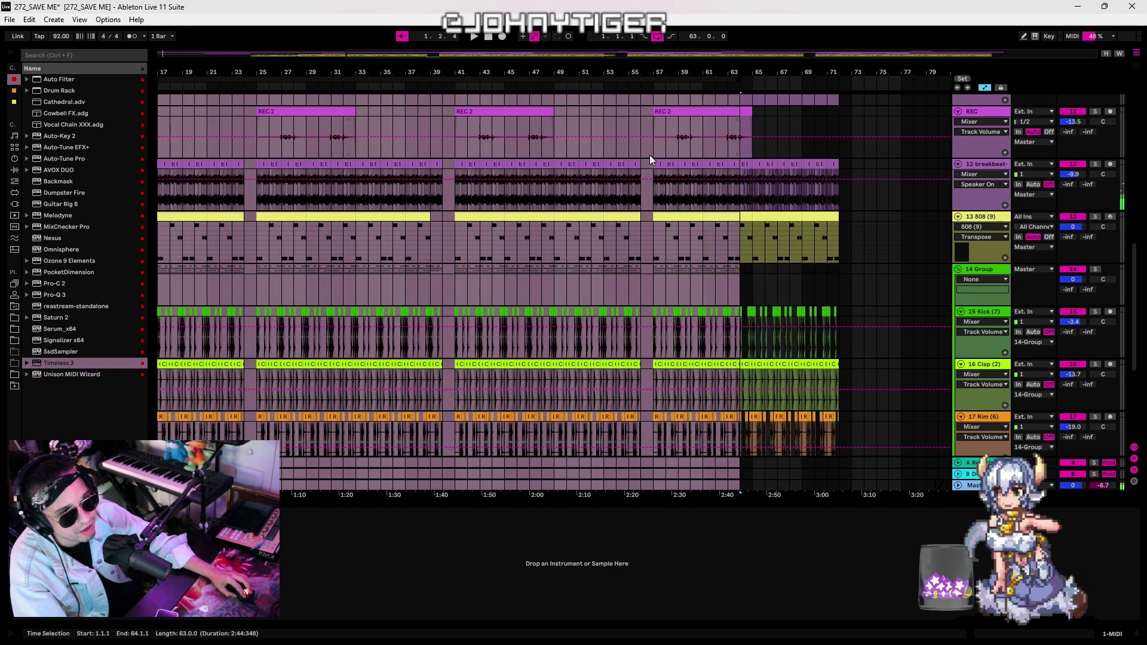
pyautogui.click(650, 154)
pyautogui.press('space')
# Copy the last REC 4 clip's part from bar 65 onto the REC 2 track and shorten the original clip to end at bar 65
pyautogui.scroll(5, 777, 191)
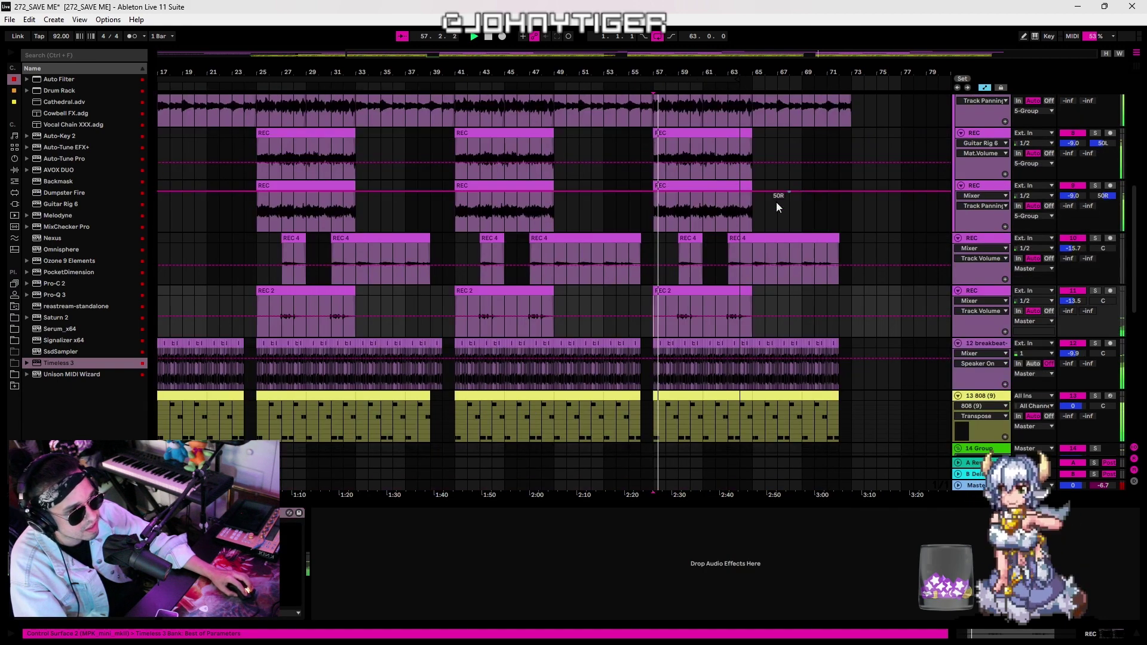
pyautogui.moveTo(795, 244); pyautogui.dragTo(781, 297)
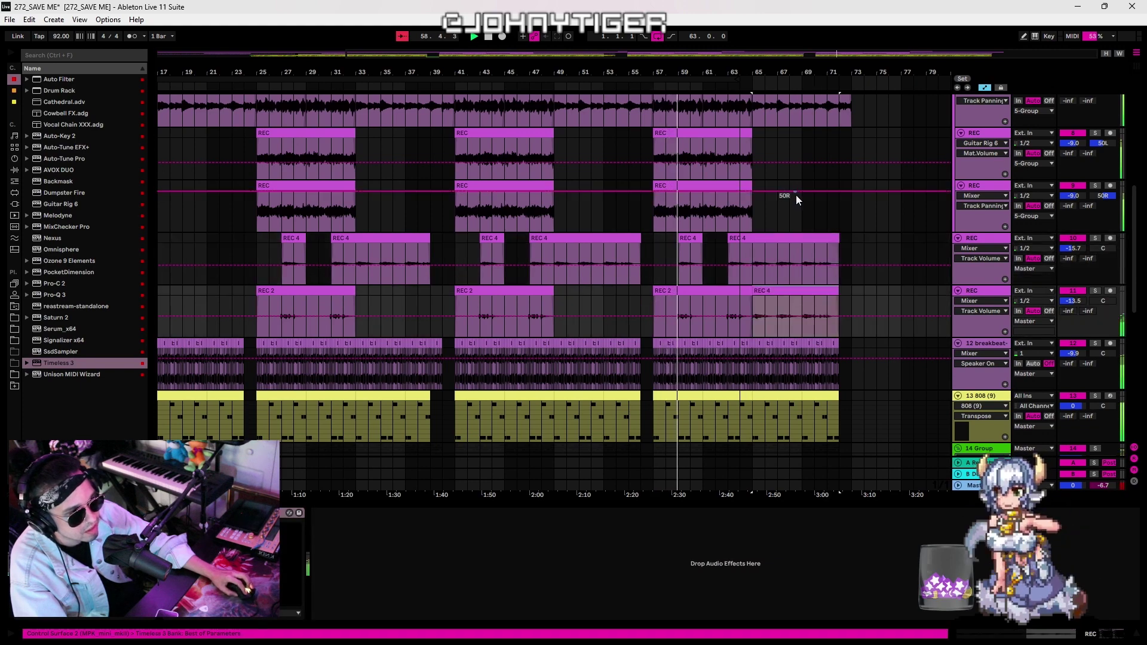
pyautogui.scroll(2, 796, 195)
pyautogui.click(772, 286)
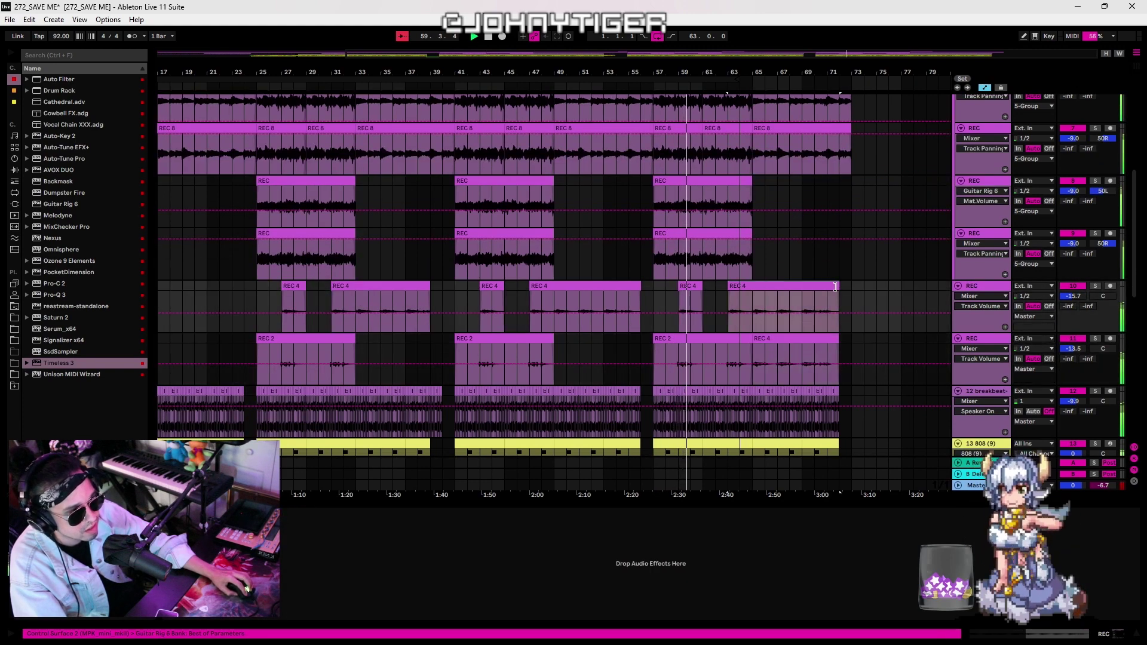
pyautogui.moveTo(835, 287); pyautogui.dragTo(763, 291)
# Copy the two REC 8 guitar parts from bars 65 to 73 onto the two REC guitar tracks below
pyautogui.scroll(2, 772, 245)
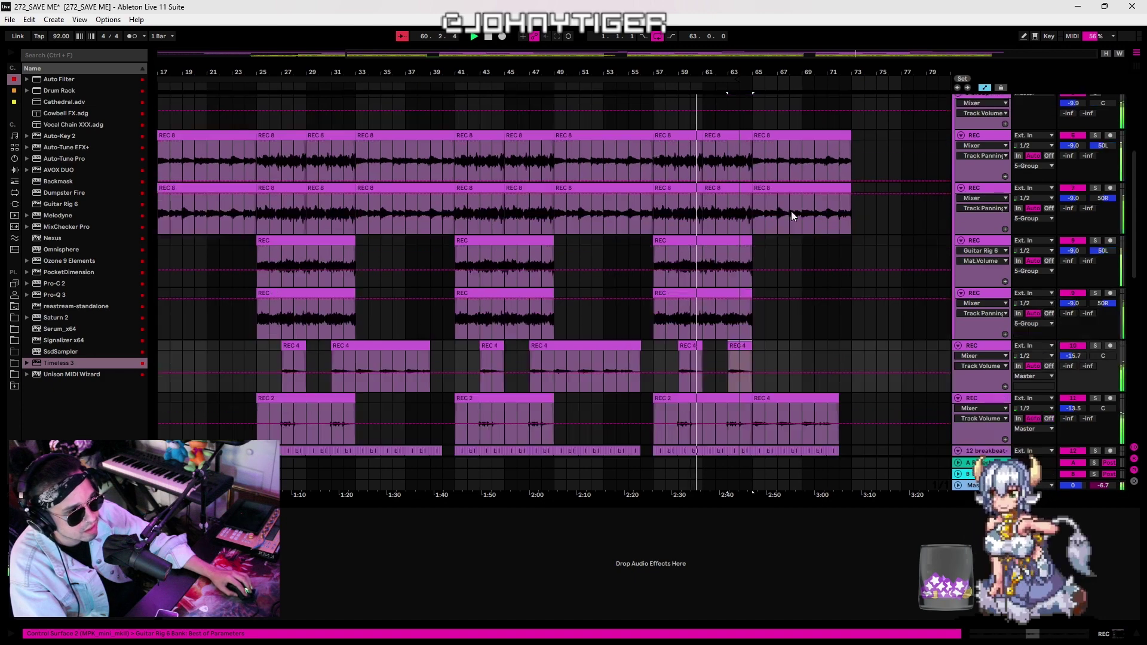
pyautogui.moveTo(754, 224); pyautogui.dragTo(852, 135)
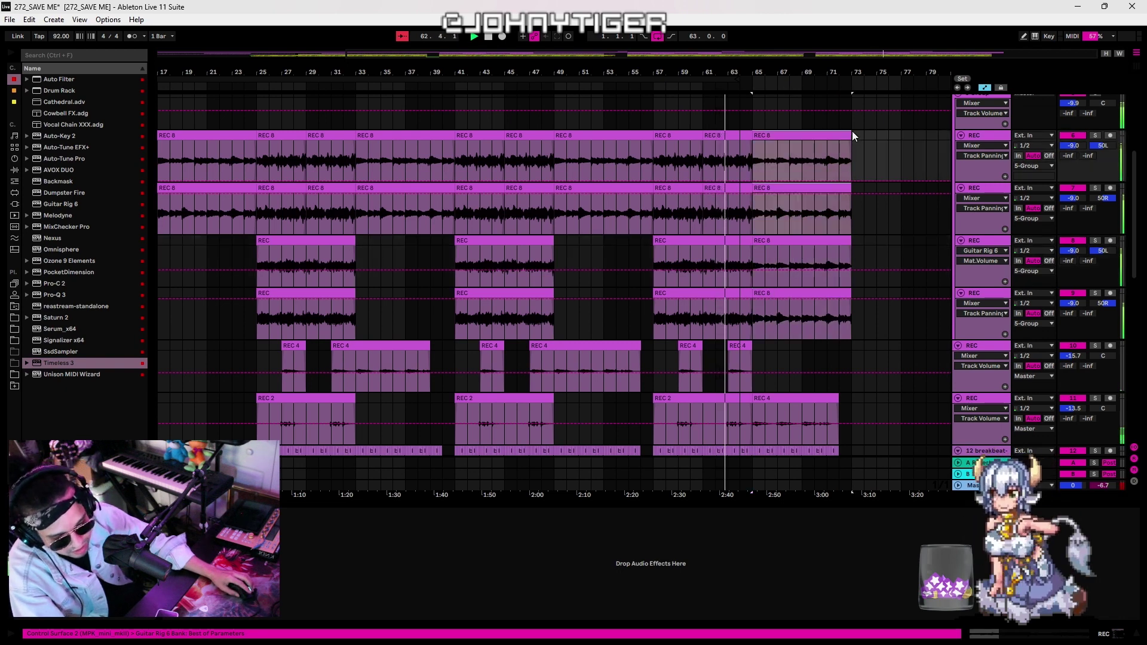